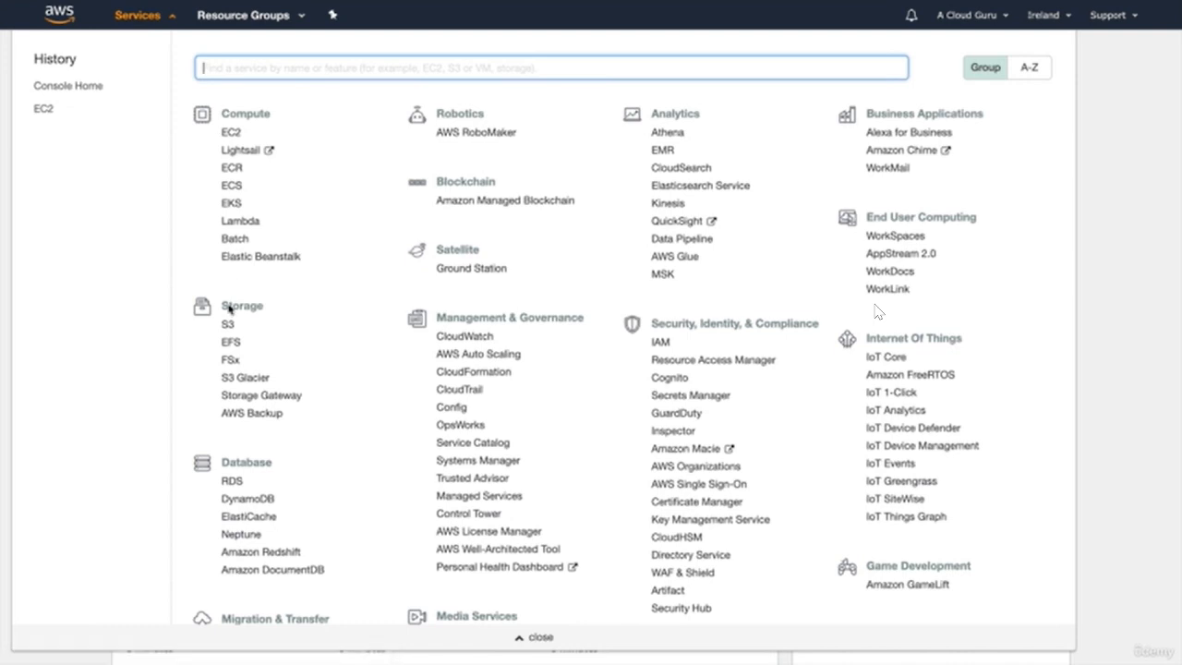
# - Open the S3 service from the Storage section of the Services menu
pyautogui.click(227, 325)
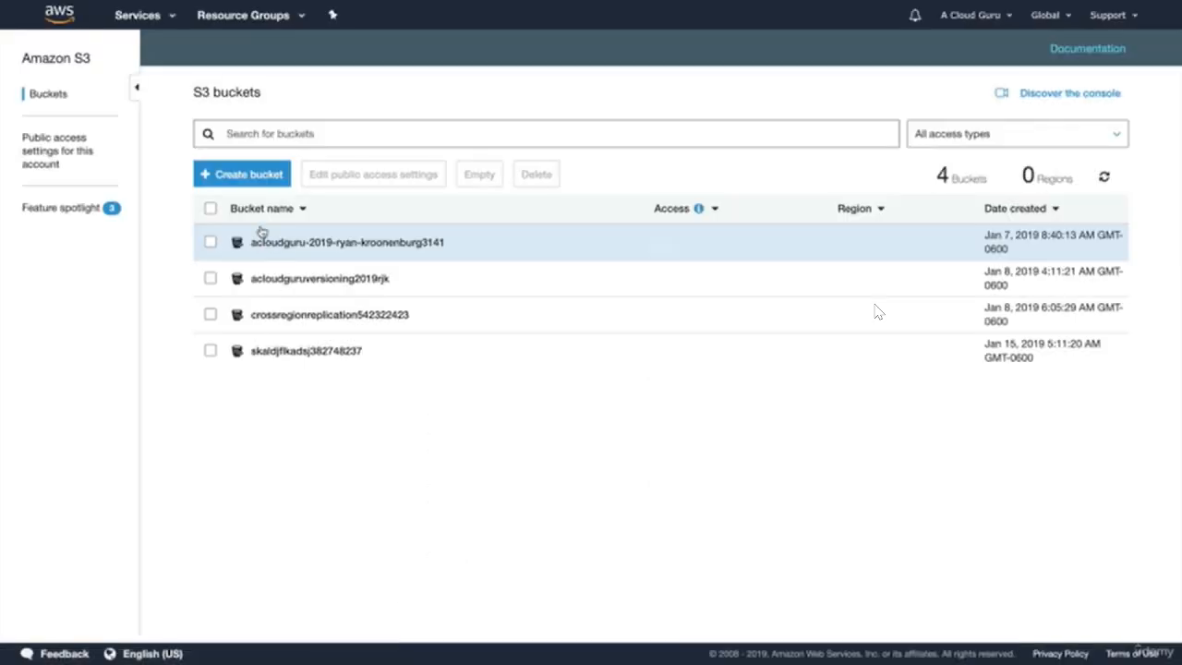
# - Create the S3 bucket acloudguruwp-code-rjk19
pyautogui.click(242, 174)
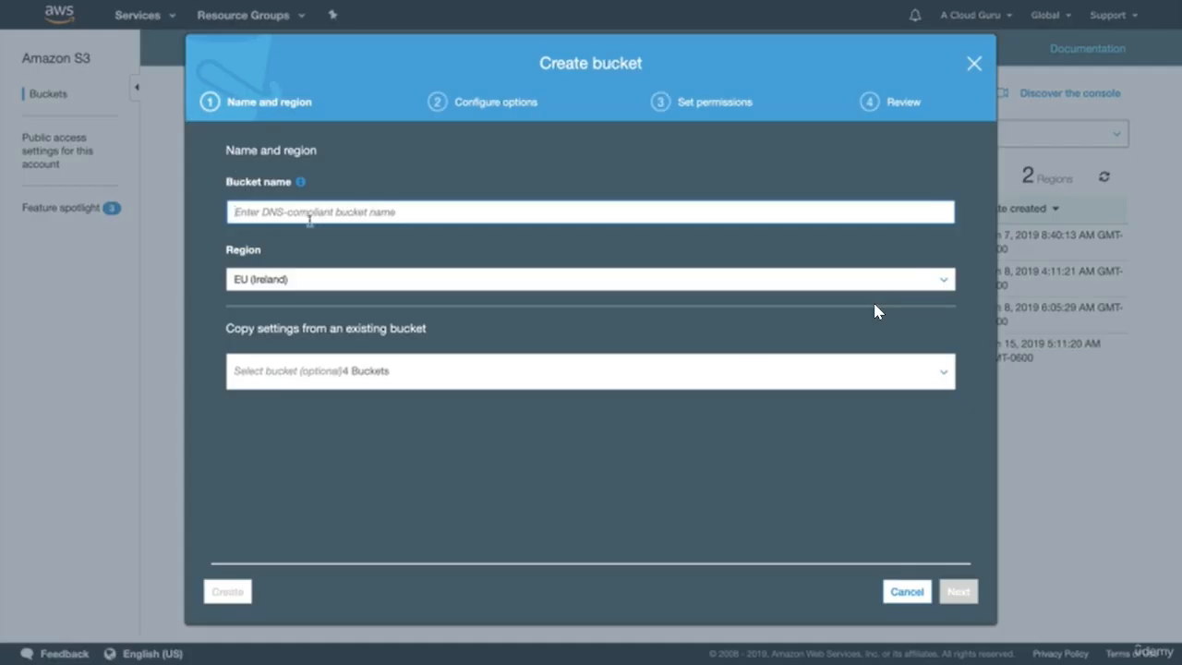
pyautogui.write('acloudguru')
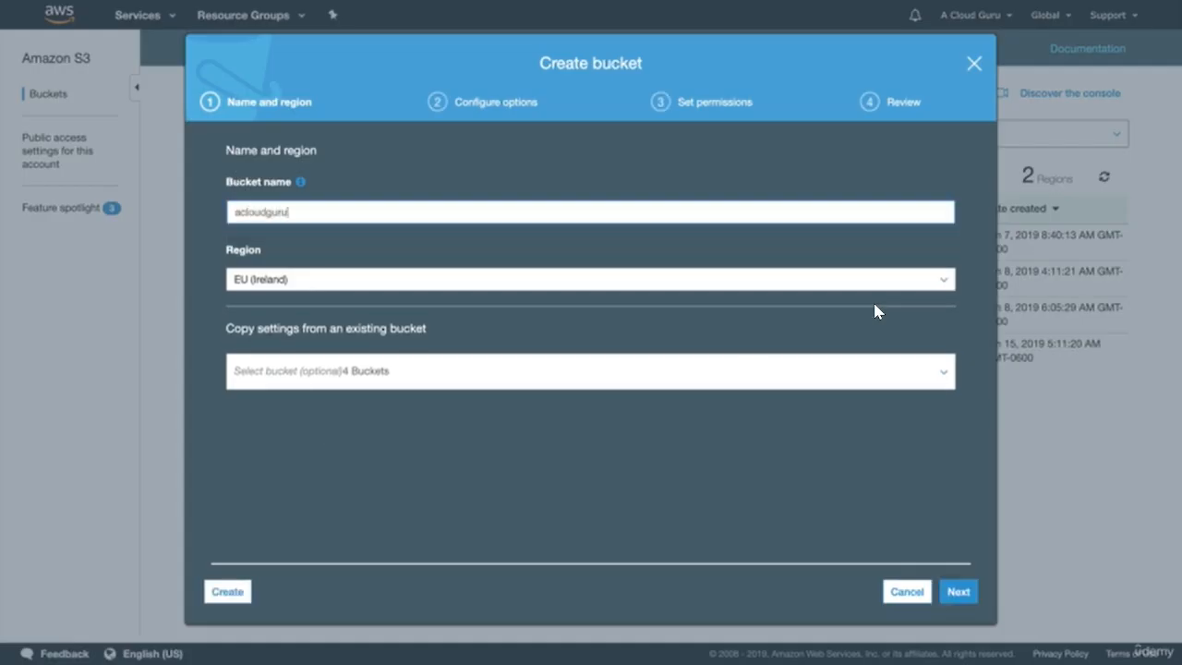
pyautogui.write('wplrjk19')
pyautogui.write('jcode')
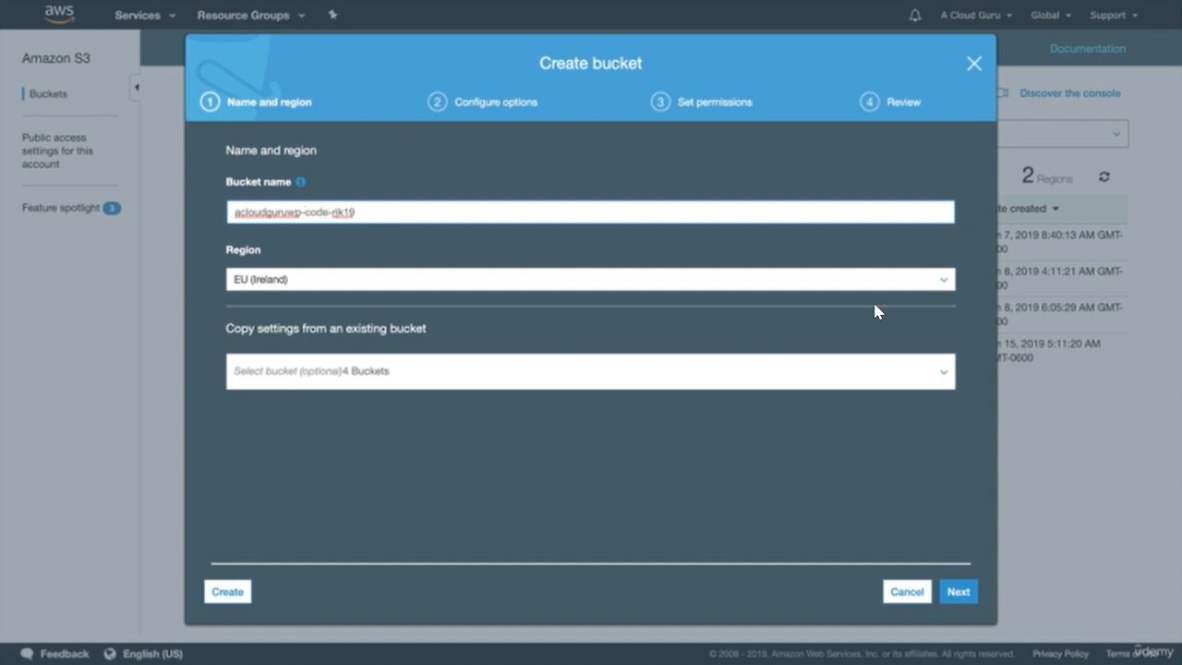
pyautogui.tripleClick(354, 213)
pyautogui.hotkey('ctrl', 'c')
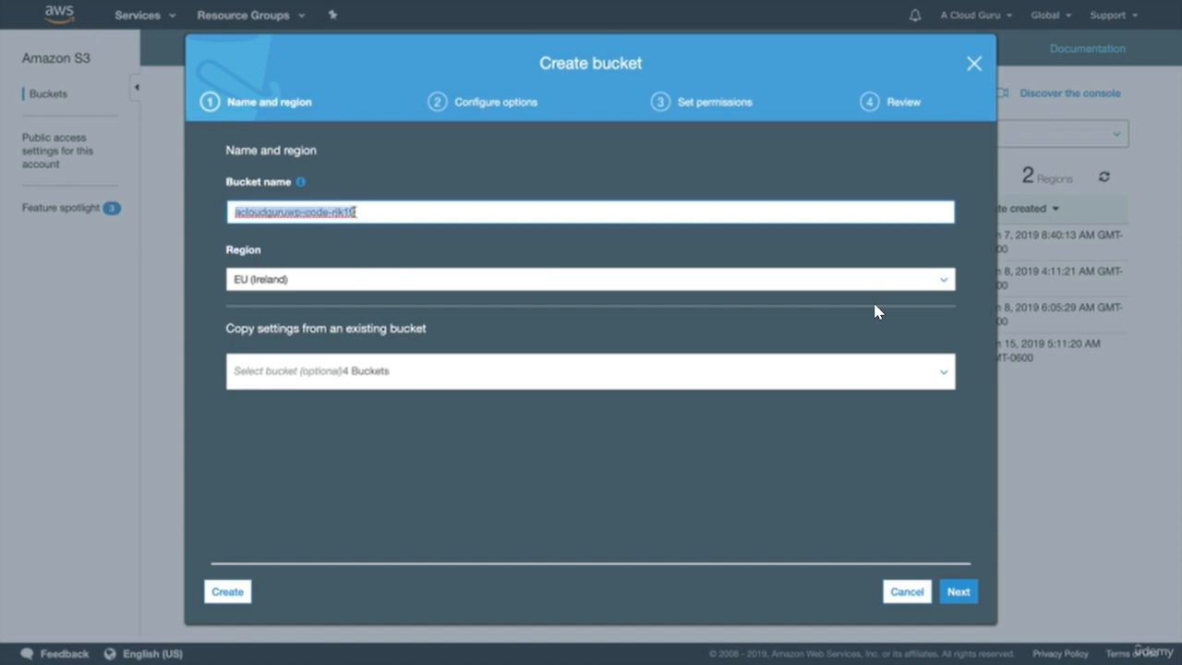
pyautogui.click(233, 592)
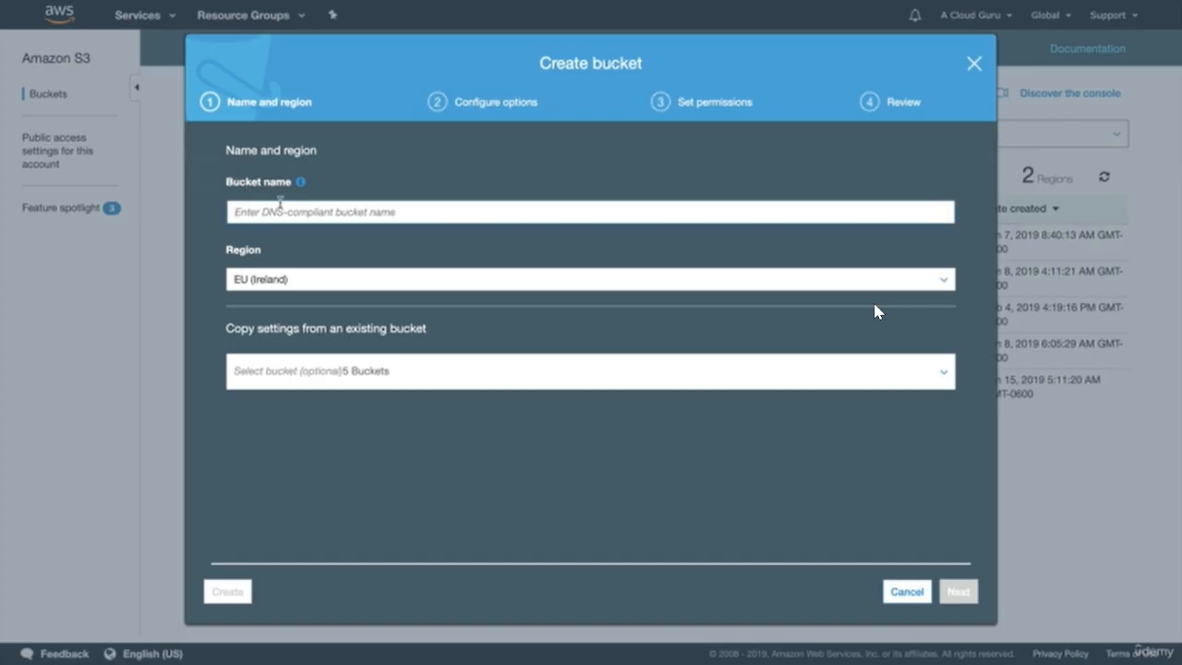
# - Create a second bucket, acloudguruwp-media-rjk19, in EU (Ireland)
pyautogui.hotkey('ctrl', 'v')
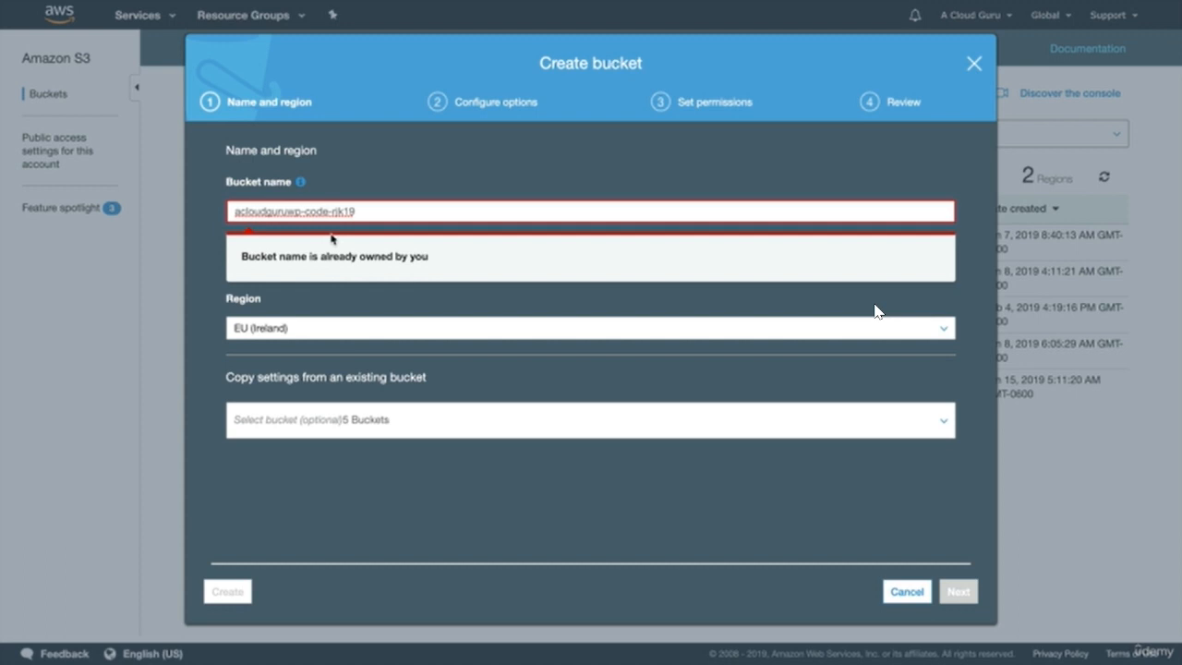
pyautogui.click(331, 211)
pyautogui.press('BackSpace')
pyautogui.press('BackSpace')
pyautogui.press('BackSpace')
pyautogui.press('BackSpace')
pyautogui.press('BackSpace')
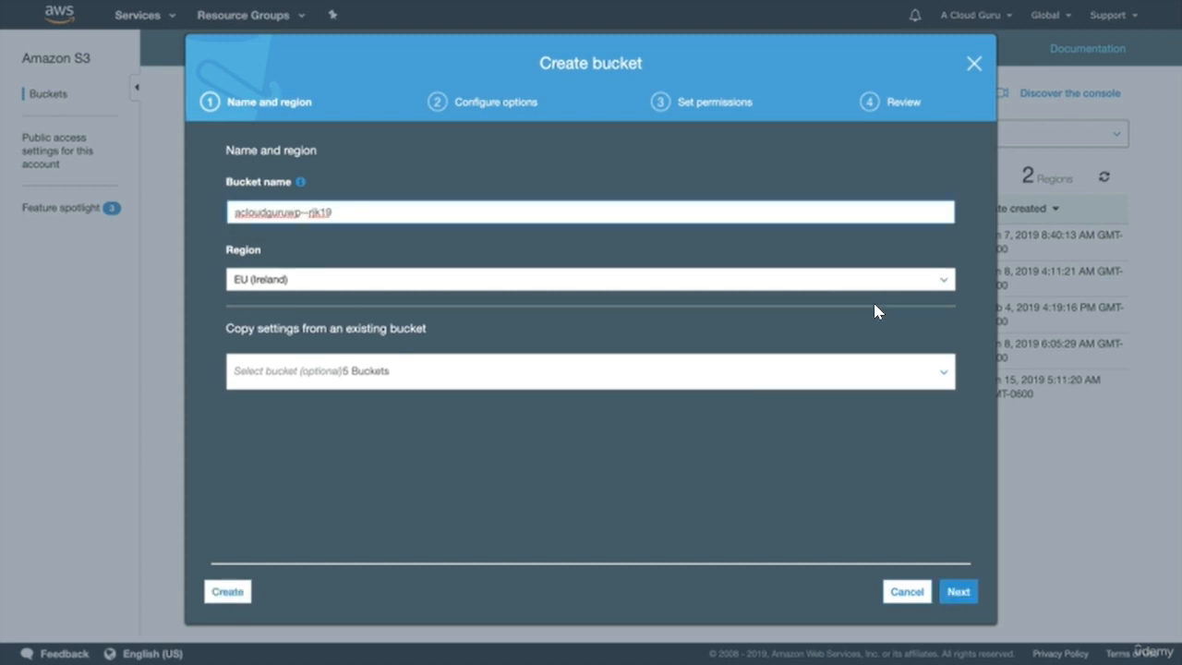
pyautogui.write('images-')
pyautogui.press('BackSpace')
pyautogui.press('BackSpace')
pyautogui.press('BackSpace')
pyautogui.press('BackSpace')
pyautogui.press('BackSpace')
pyautogui.press('BackSpace')
pyautogui.press('BackSpace')
pyautogui.write('media-')
pyautogui.click(231, 591)
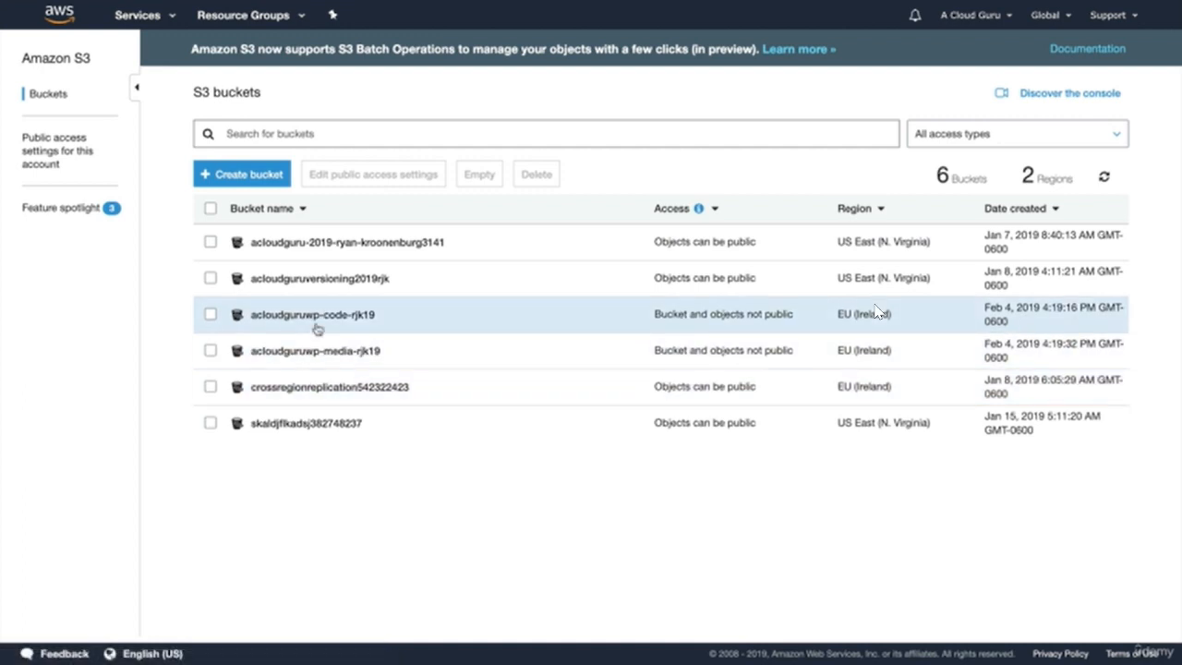
# - Go to CloudFront from the Services list
pyautogui.click(155, 21)
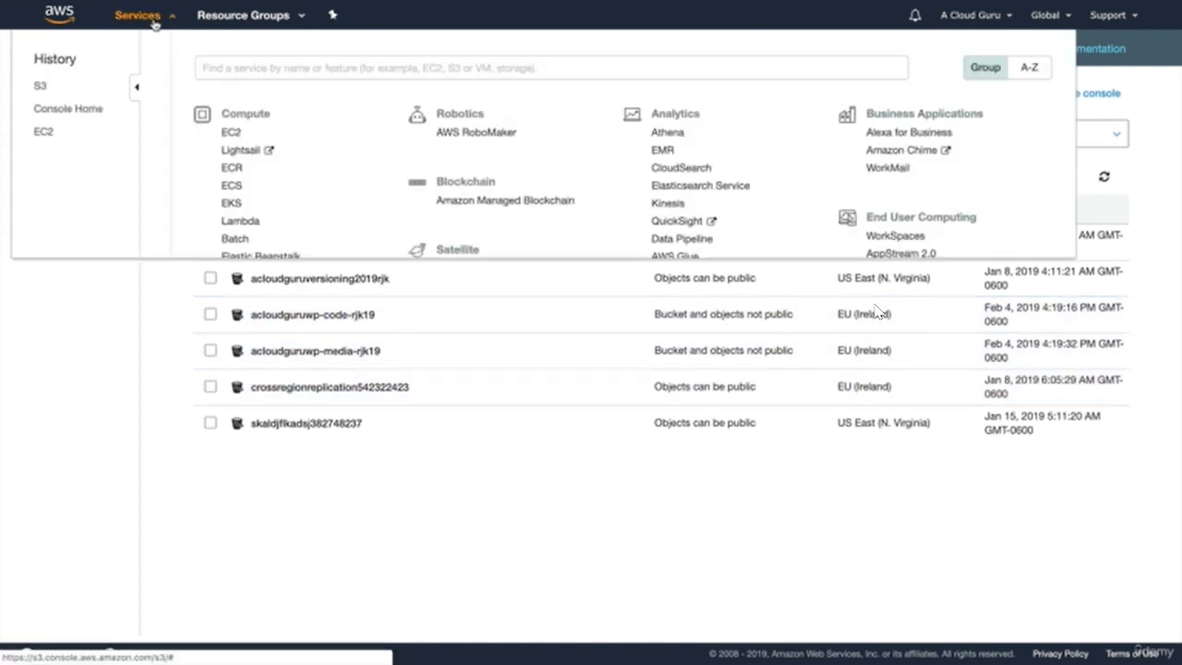
pyautogui.scroll(-1, 277, 409)
pyautogui.scroll(-5, 277, 409)
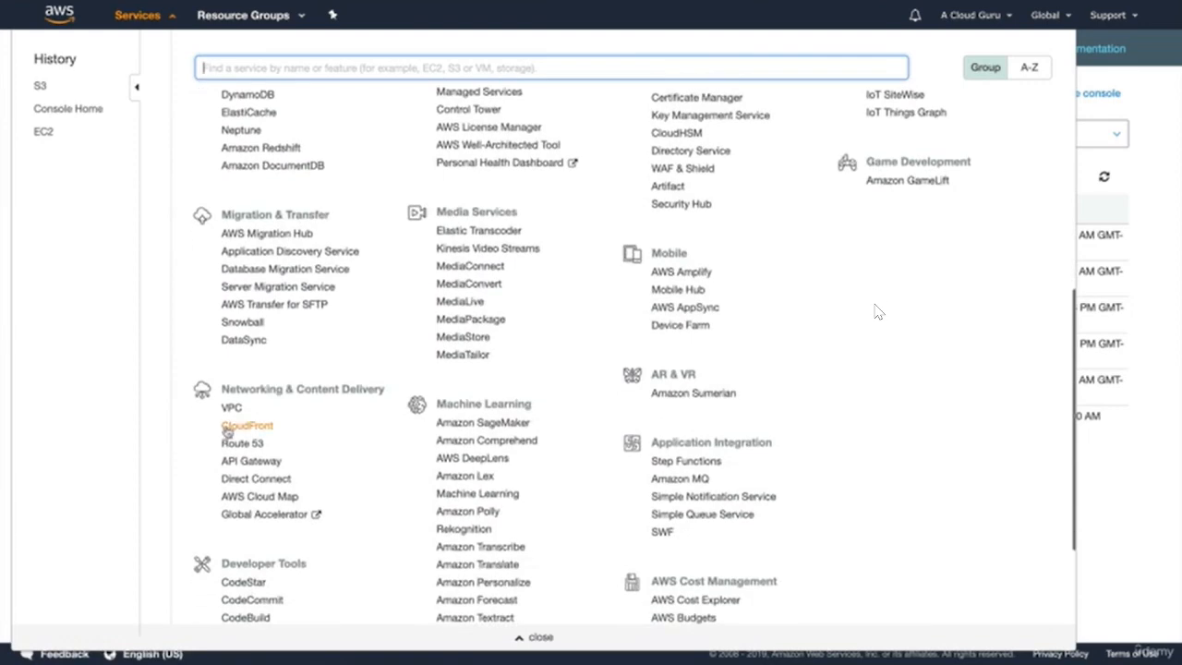
pyautogui.click(238, 427)
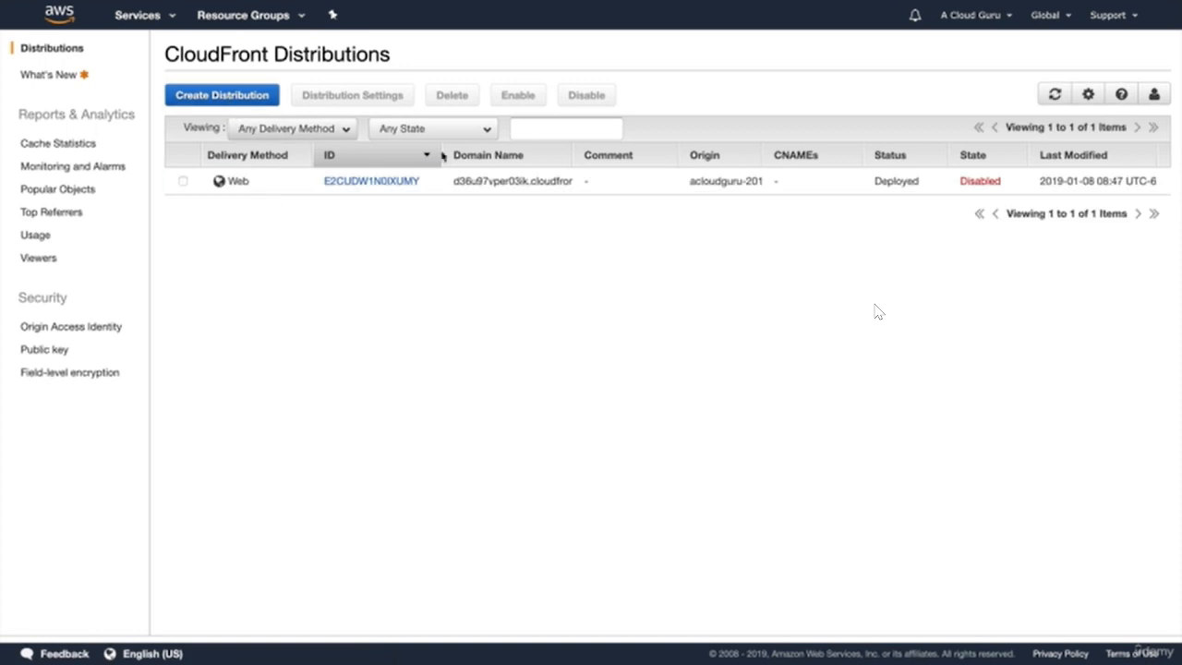
# - Delete the old disabled distribution E2CUDW1N0IXUMY
pyautogui.click(183, 181)
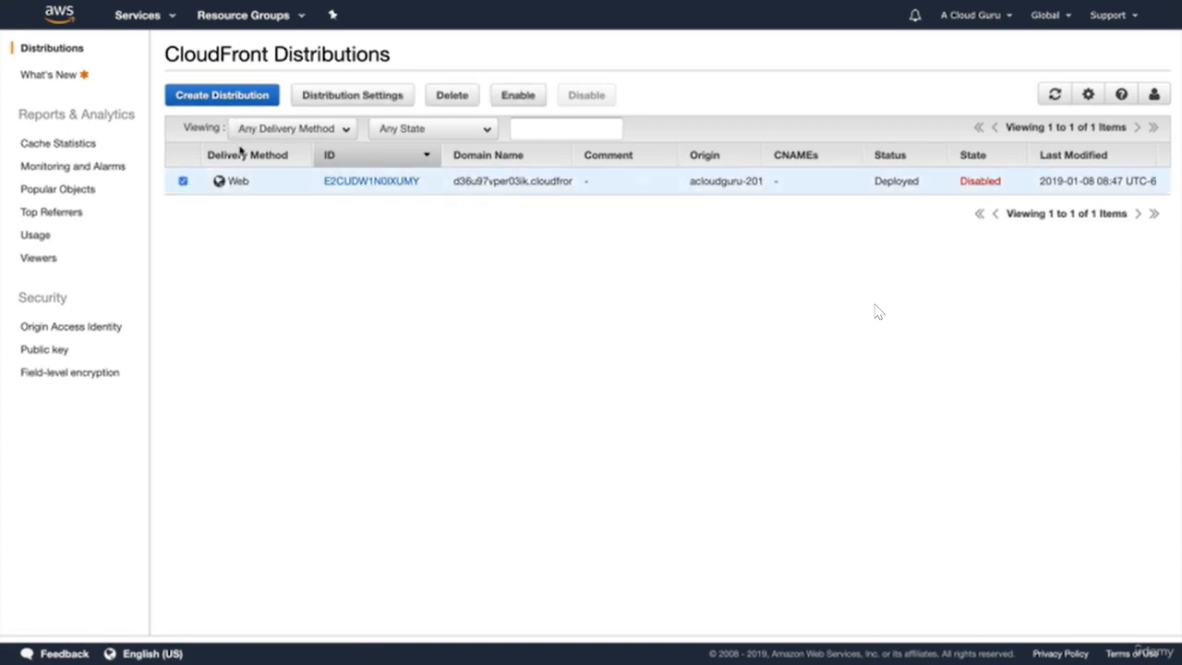
pyautogui.click(450, 98)
pyautogui.click(683, 375)
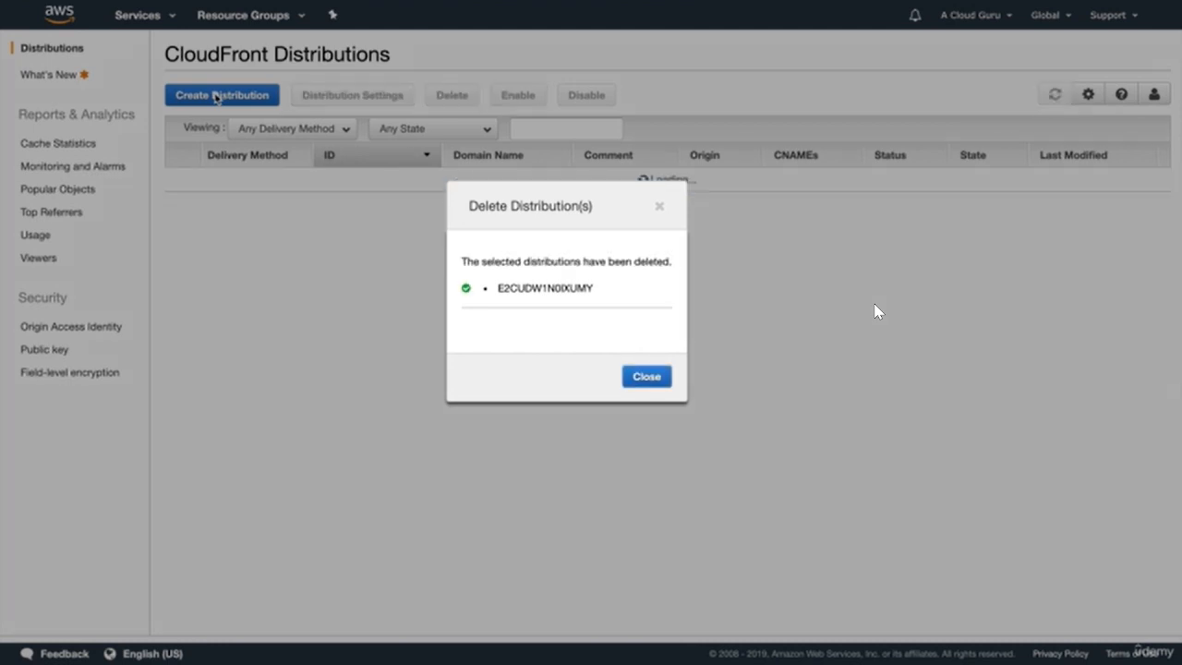
pyautogui.click(646, 376)
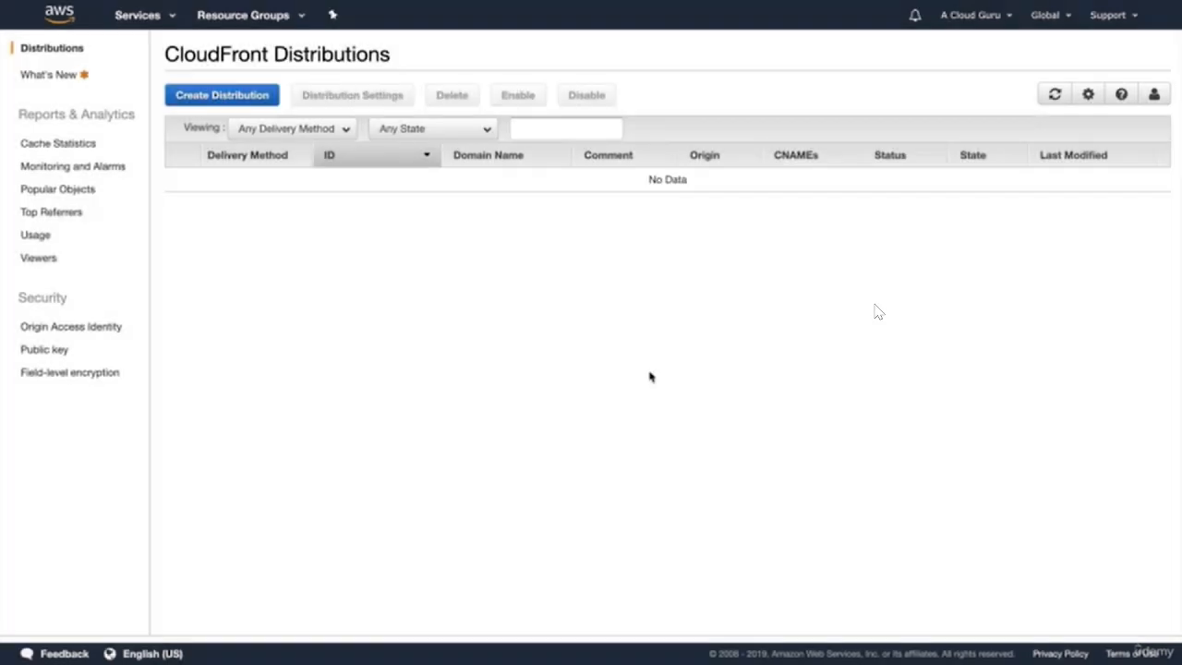
# - Create a web distribution with origin acloudguruwp-media-rjk19, keeping all other settings default
pyautogui.click(255, 95)
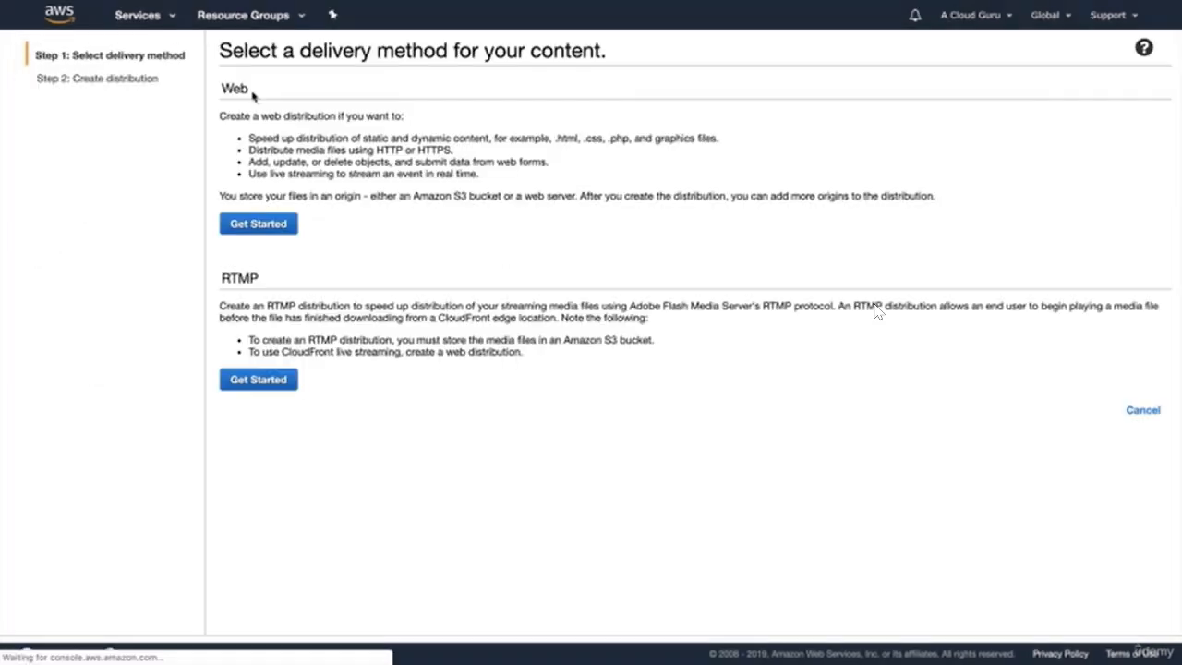
pyautogui.click(260, 224)
pyautogui.click(434, 123)
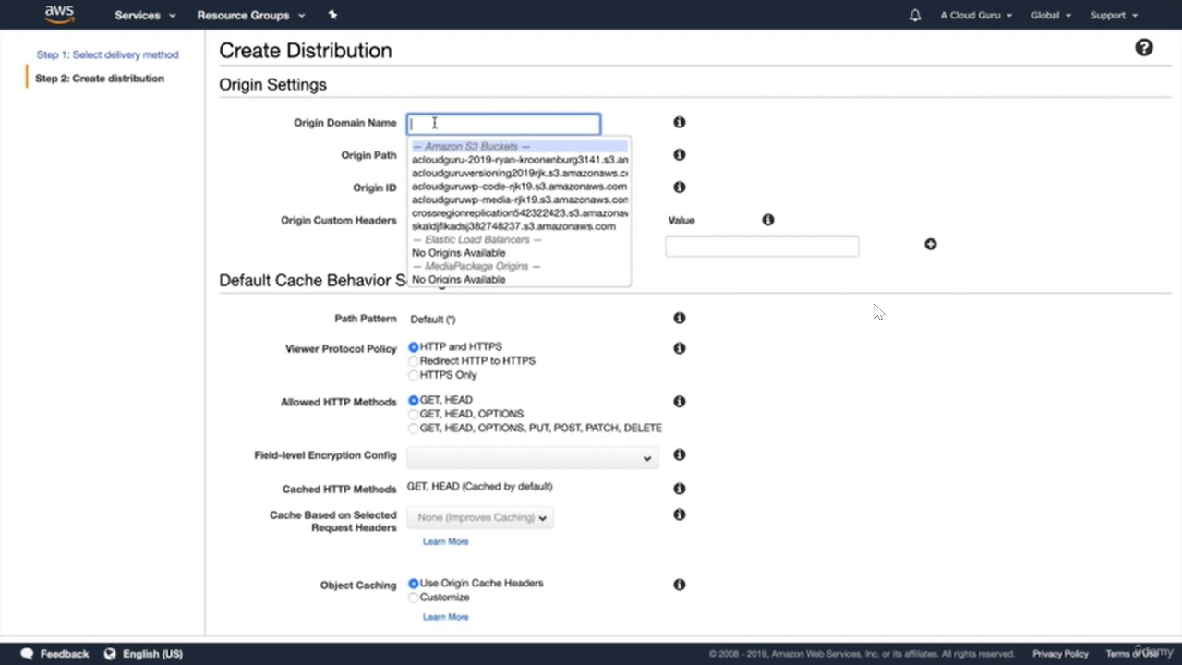
pyautogui.click(521, 198)
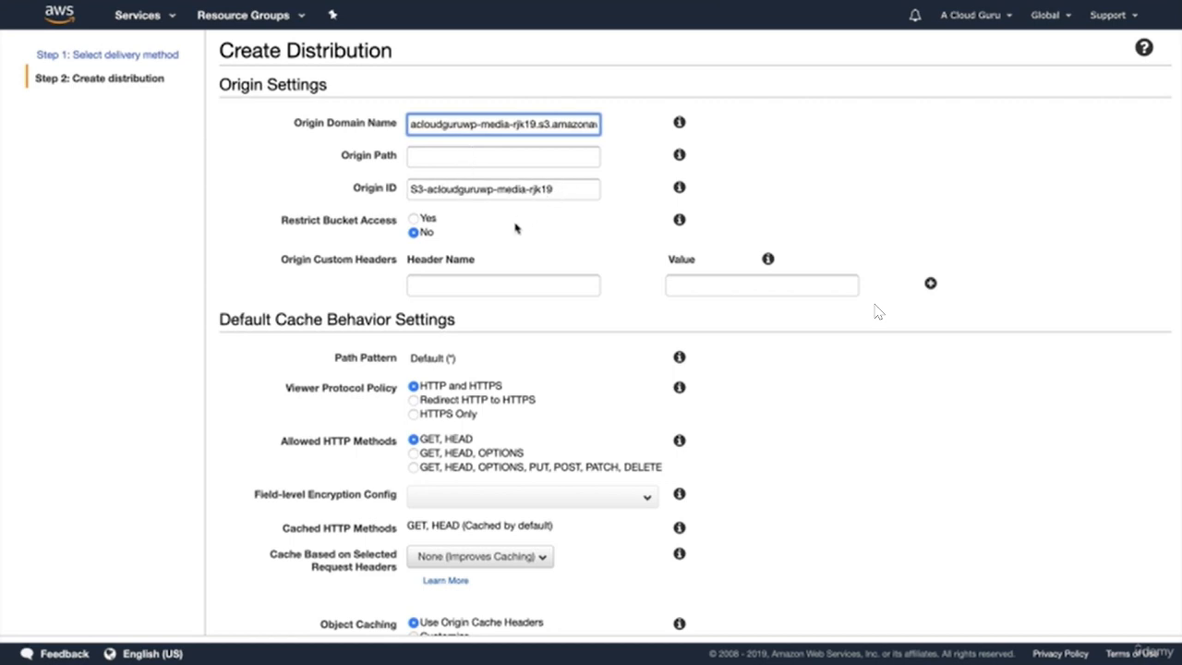
pyautogui.scroll(-1, 514, 229)
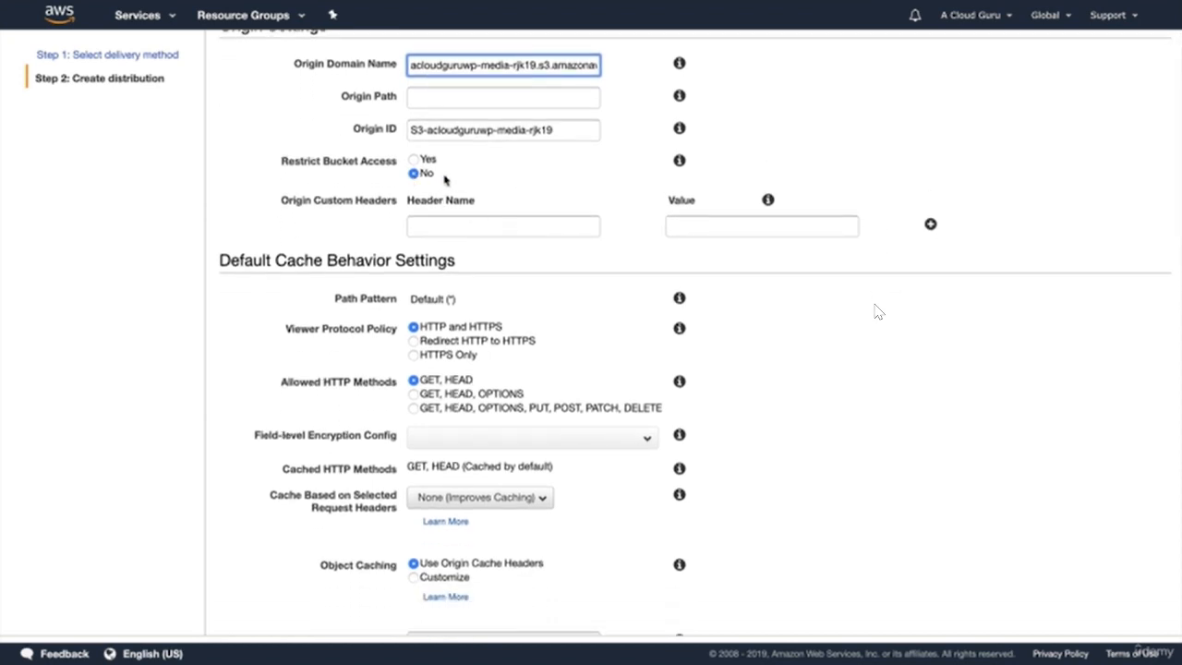
pyautogui.scroll(-3, 481, 180)
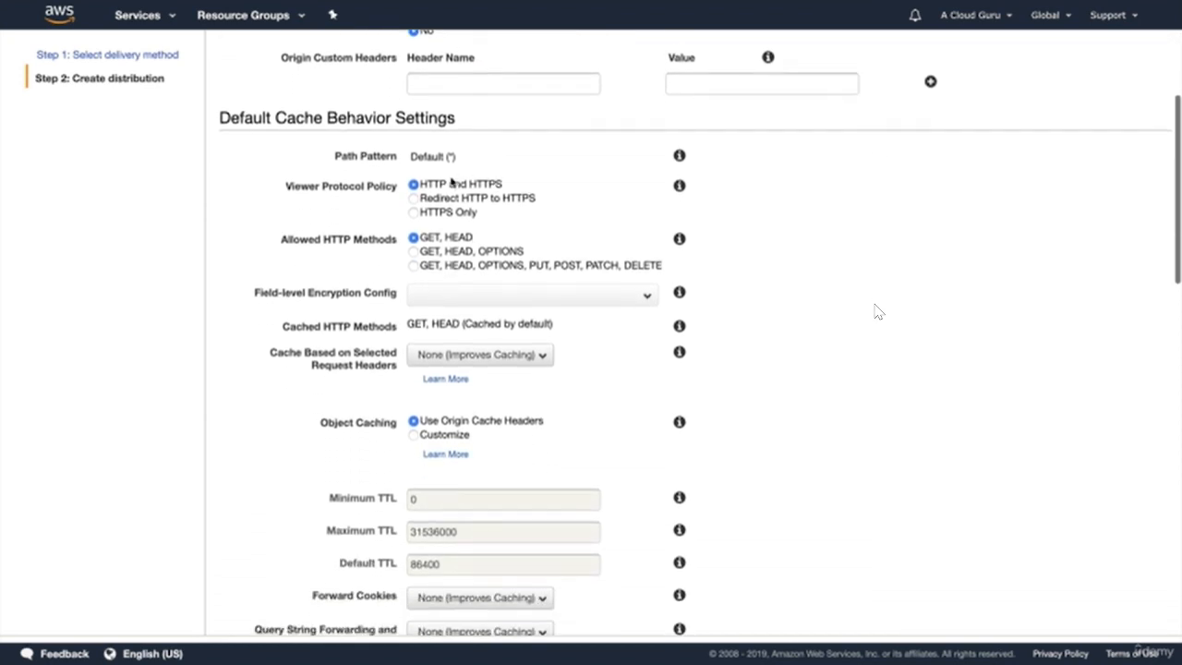
pyautogui.scroll(-5, 501, 218)
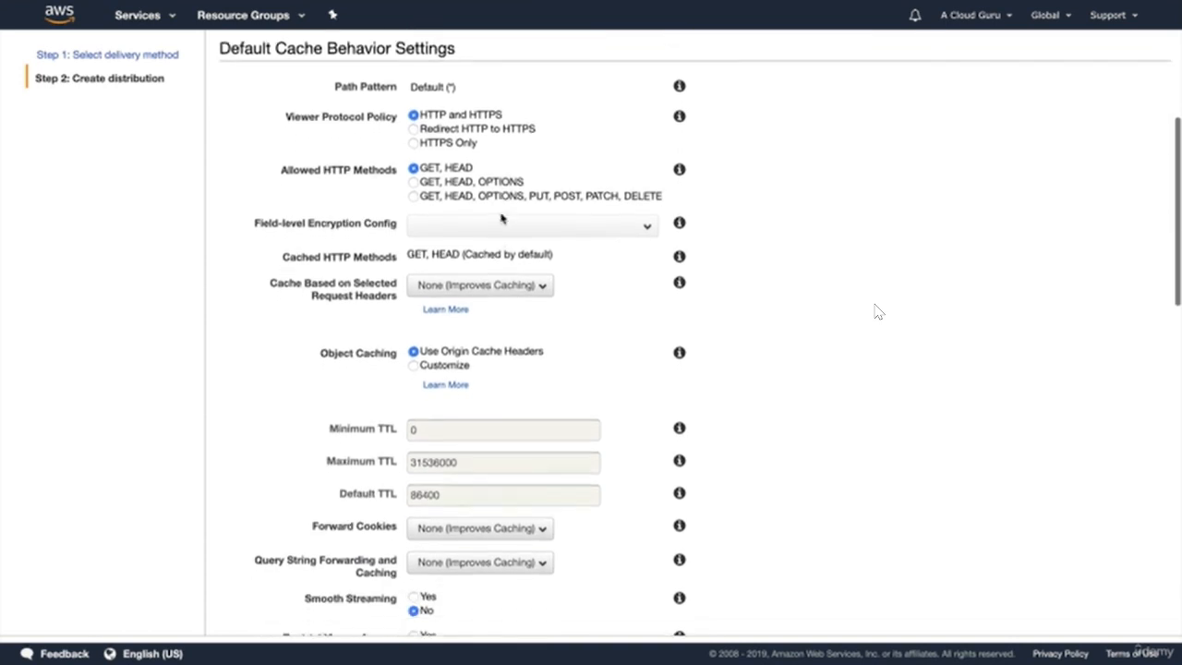
pyautogui.scroll(-3, 502, 217)
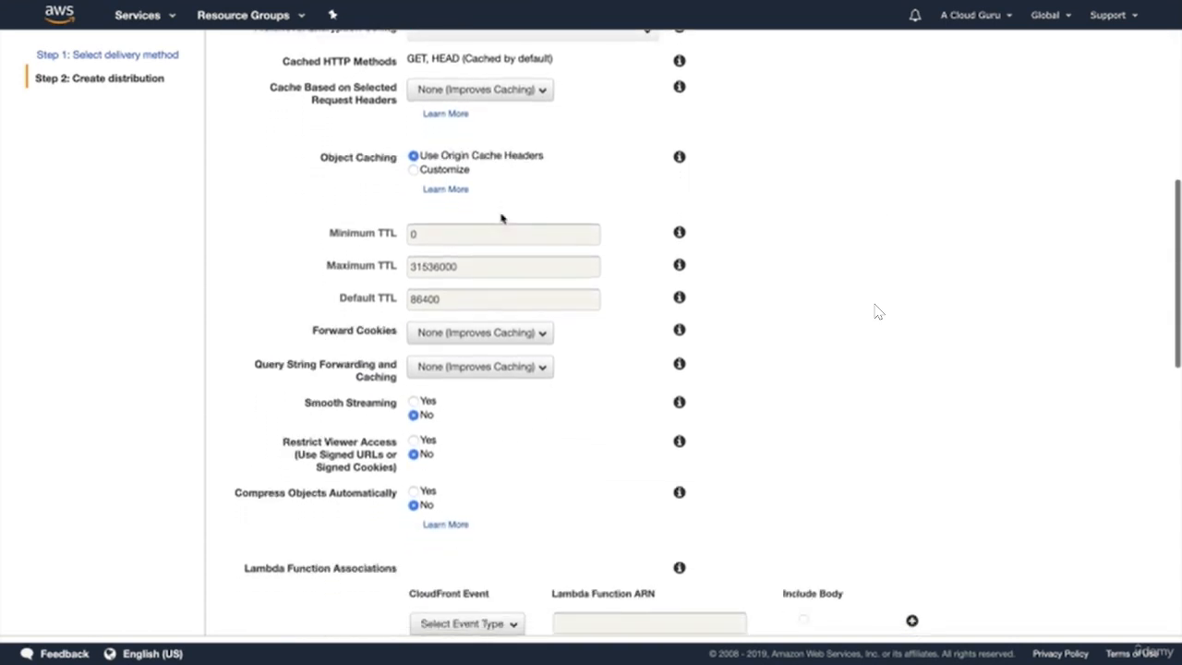
pyautogui.scroll(-8, 501, 216)
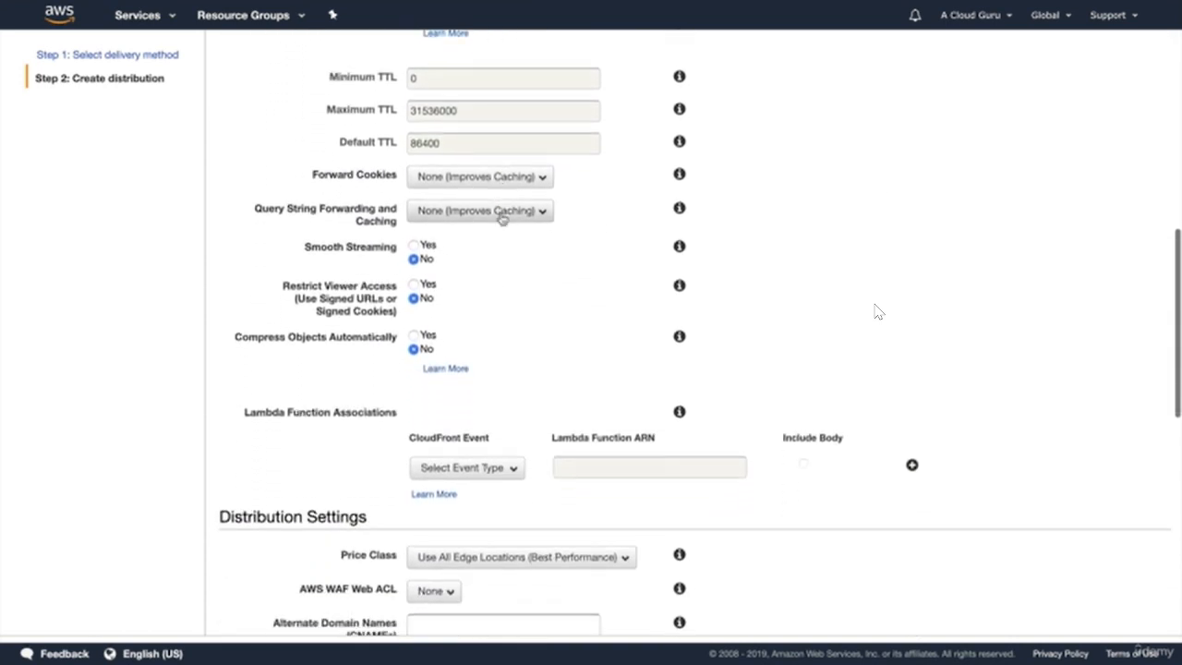
pyautogui.scroll(-7, 501, 218)
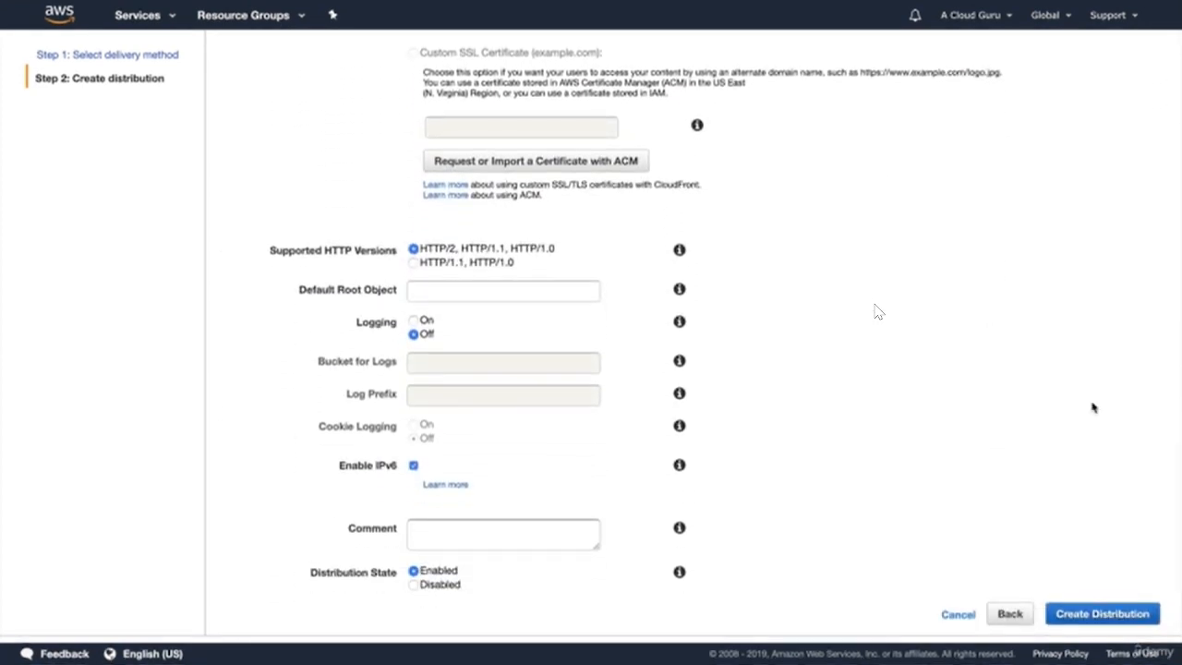
pyautogui.click(1116, 613)
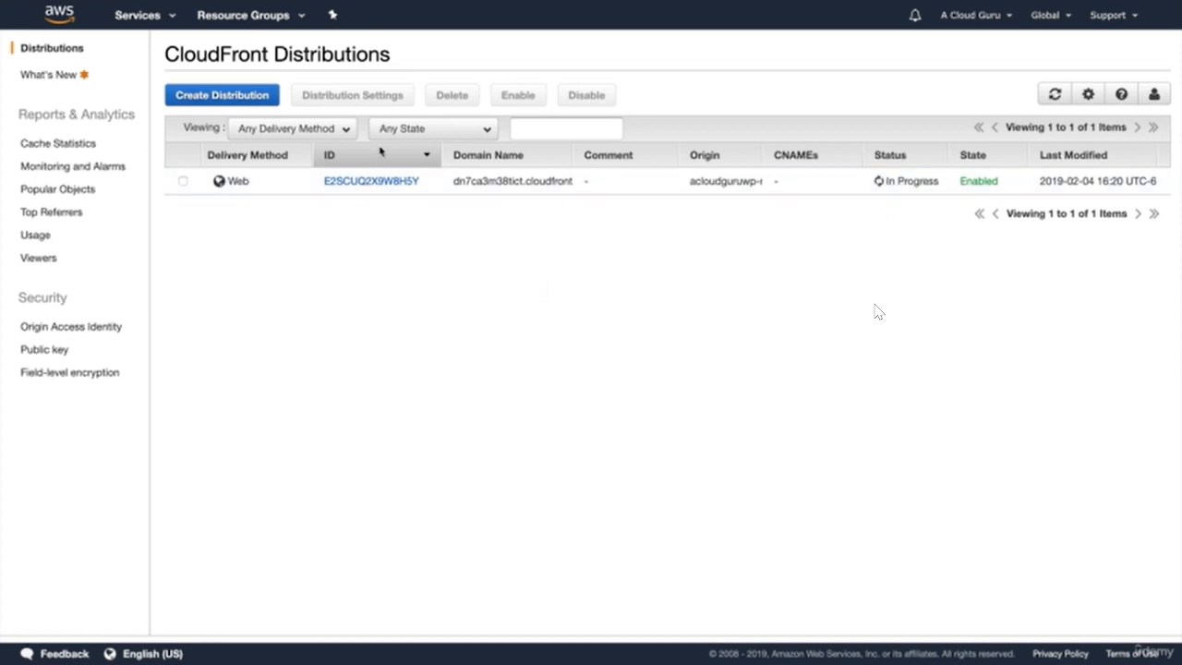
# - Go to the VPC Security Groups list
pyautogui.click(166, 19)
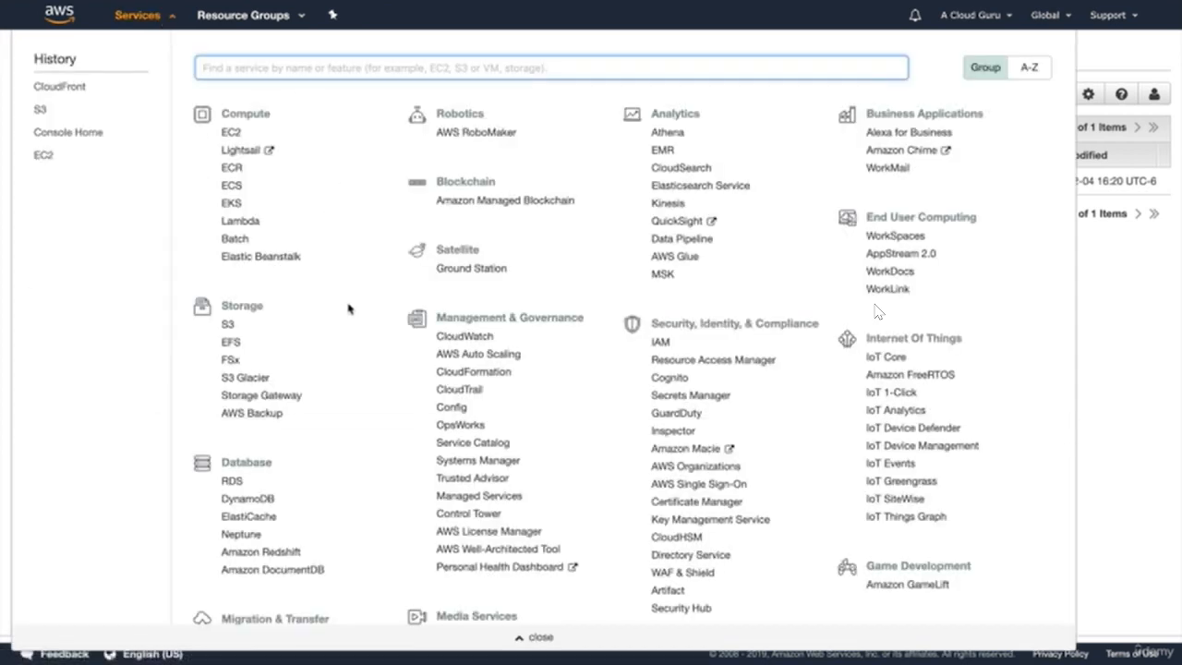
pyautogui.scroll(-5, 338, 349)
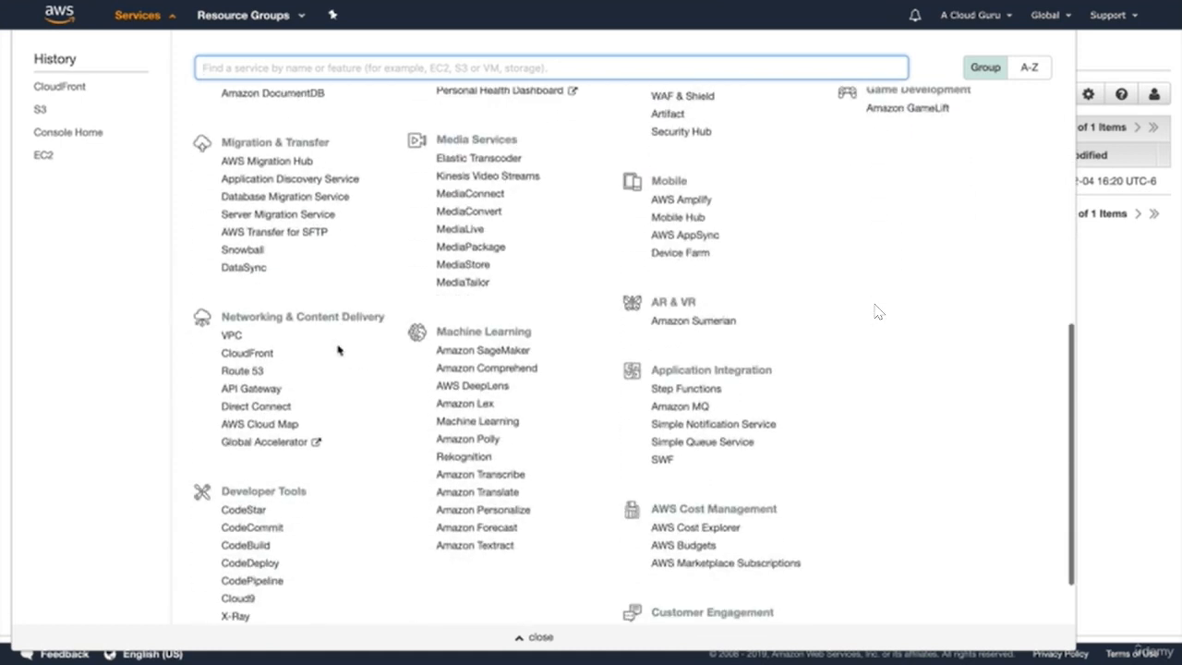
pyautogui.scroll(-1, 338, 349)
pyautogui.scroll(-1, 338, 349)
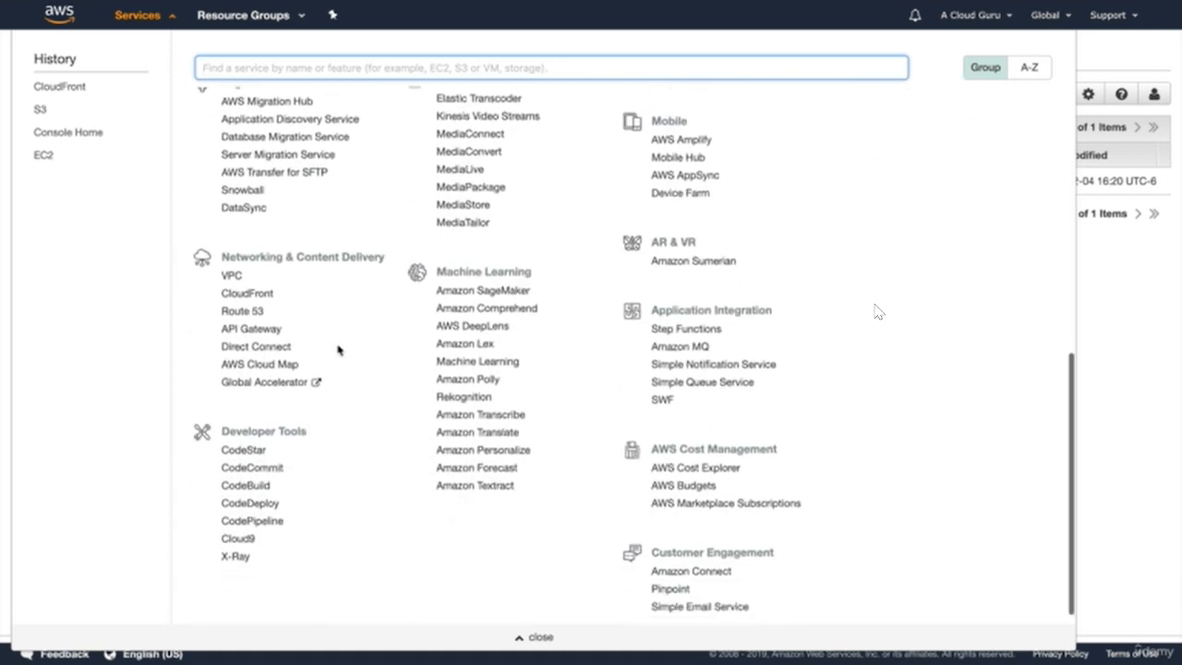
pyautogui.click(231, 275)
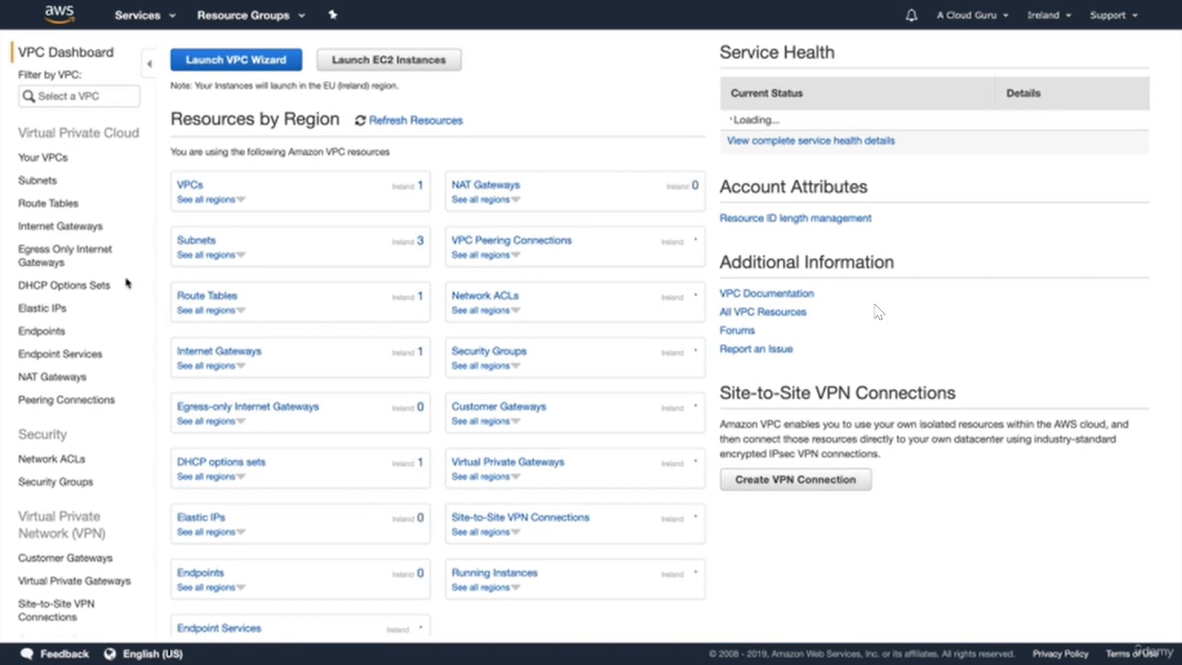
pyautogui.click(57, 482)
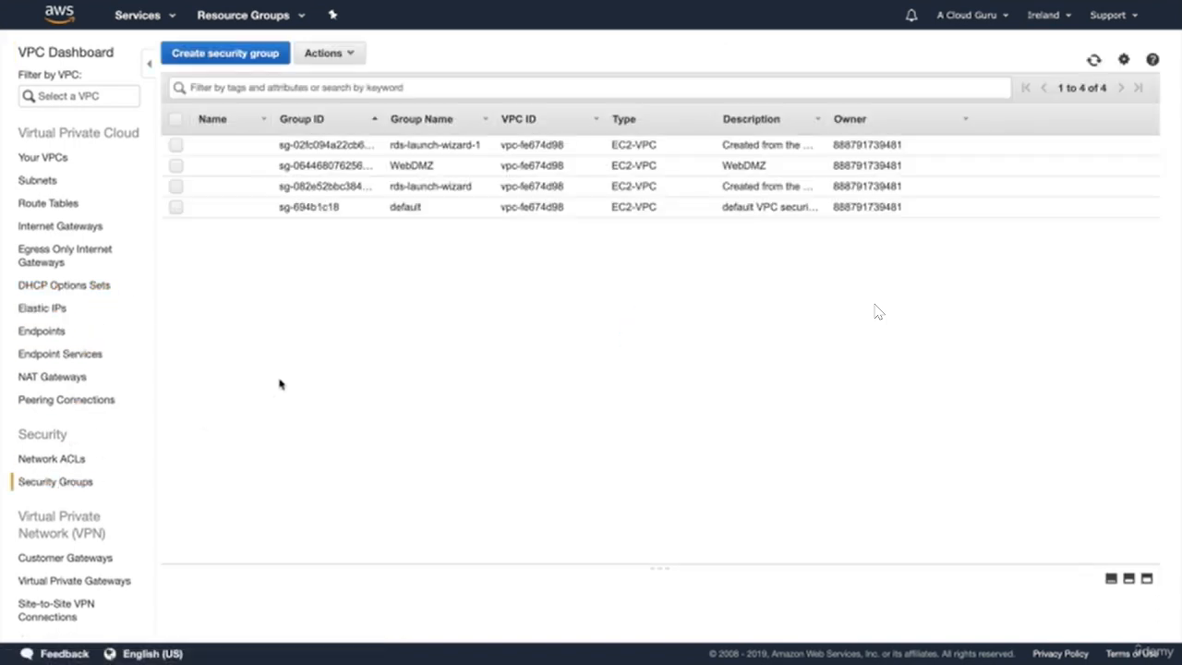
# - Delete the leftover rds-launch-wizard-1 security group, keeping WebDMZ and rds-launch-wizard
pyautogui.click(176, 165)
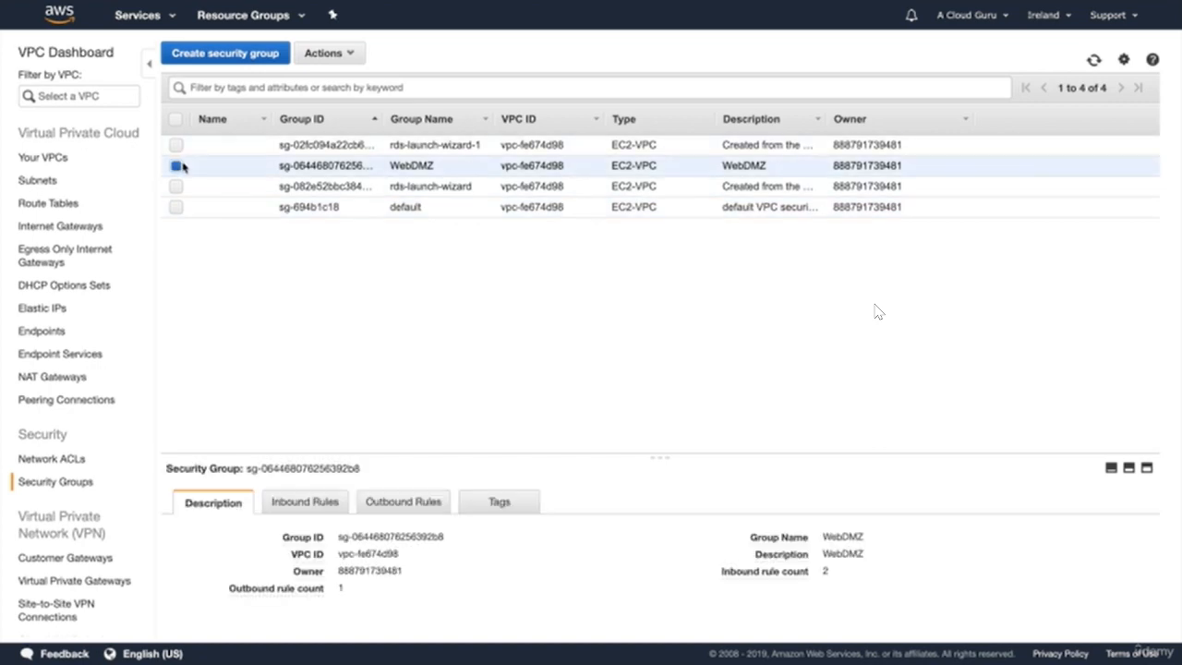
pyautogui.click(176, 145)
pyautogui.click(176, 187)
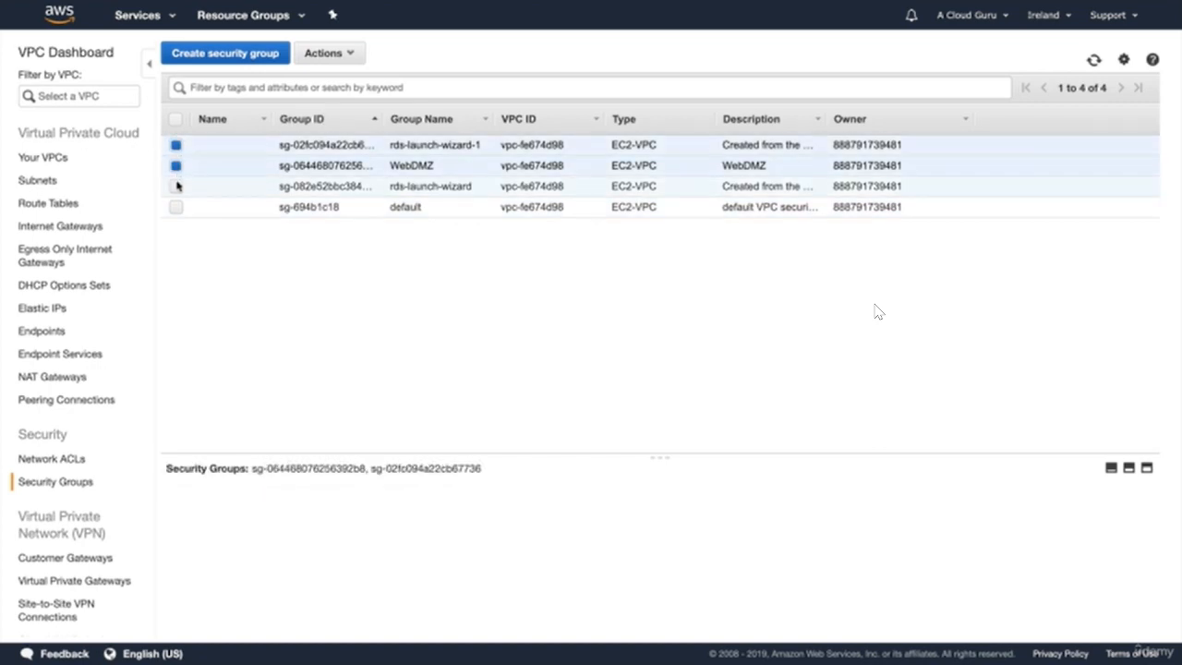
pyautogui.click(343, 53)
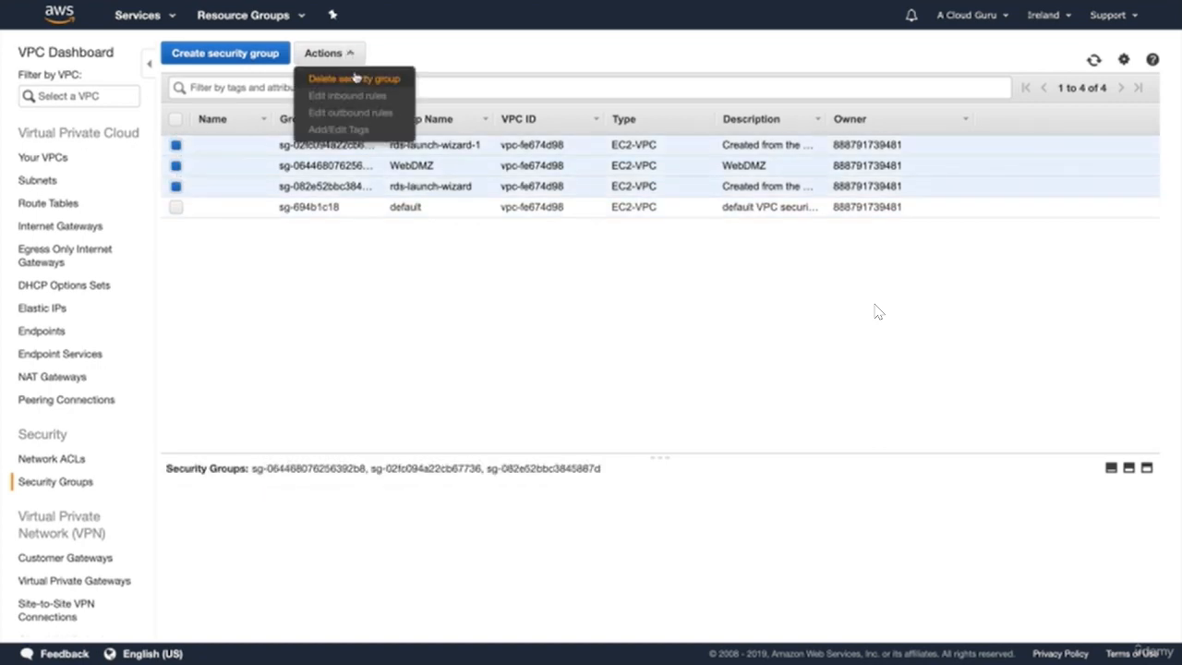
pyautogui.click(355, 78)
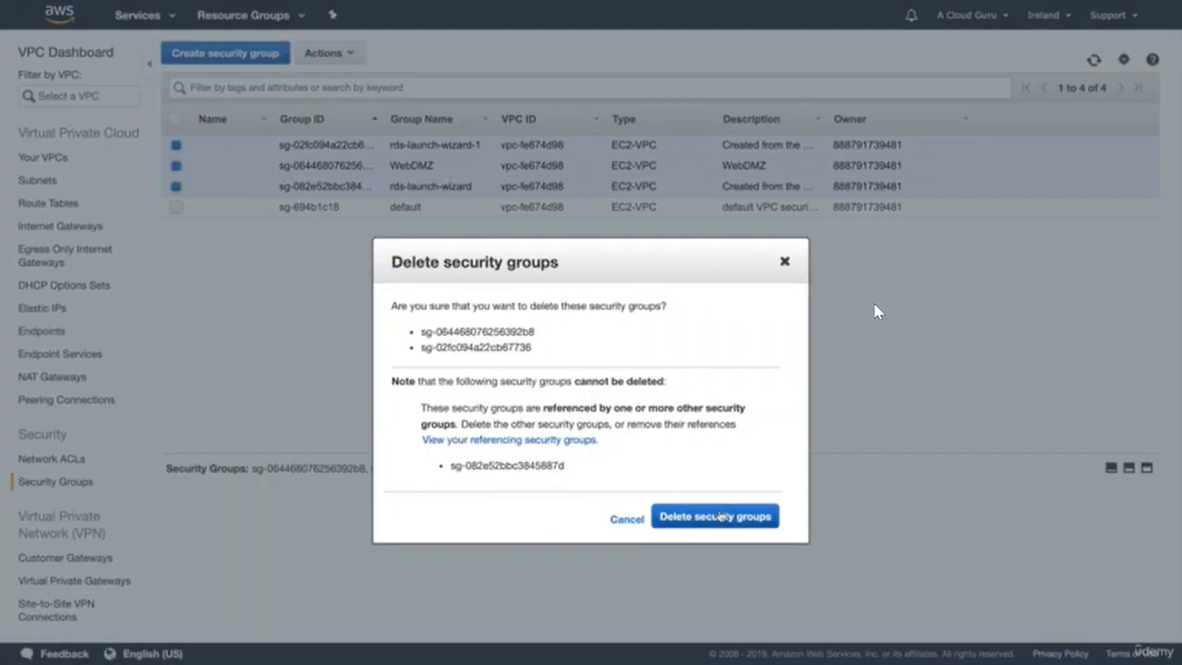
pyautogui.click(720, 516)
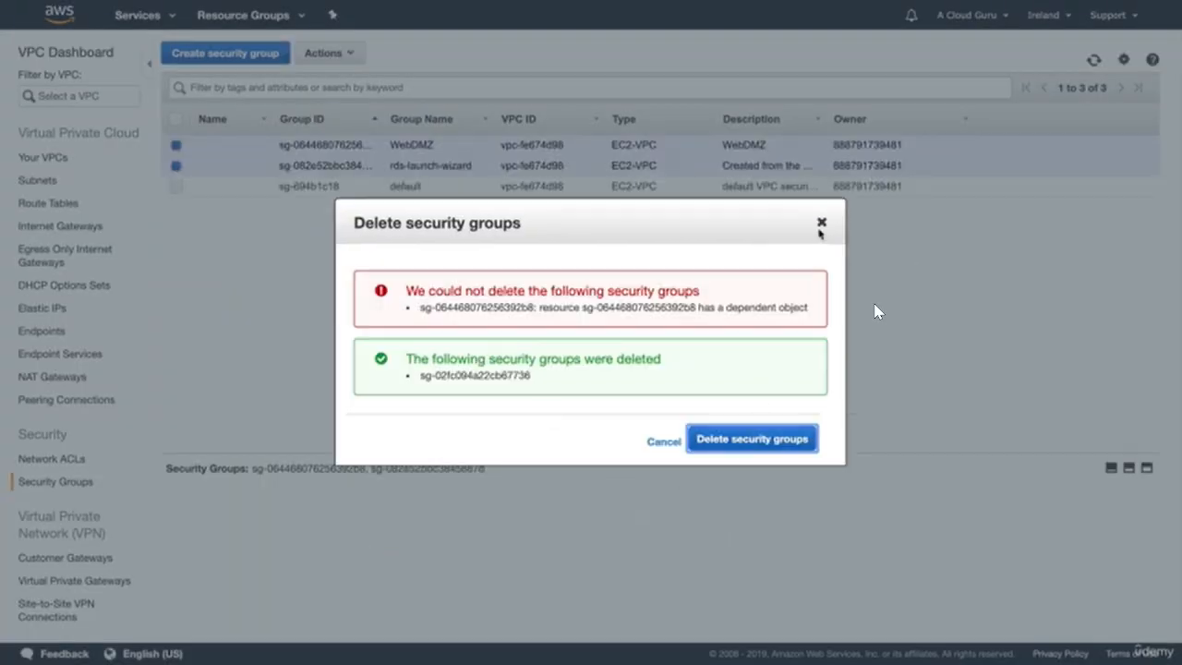
pyautogui.click(748, 442)
pyautogui.click(664, 407)
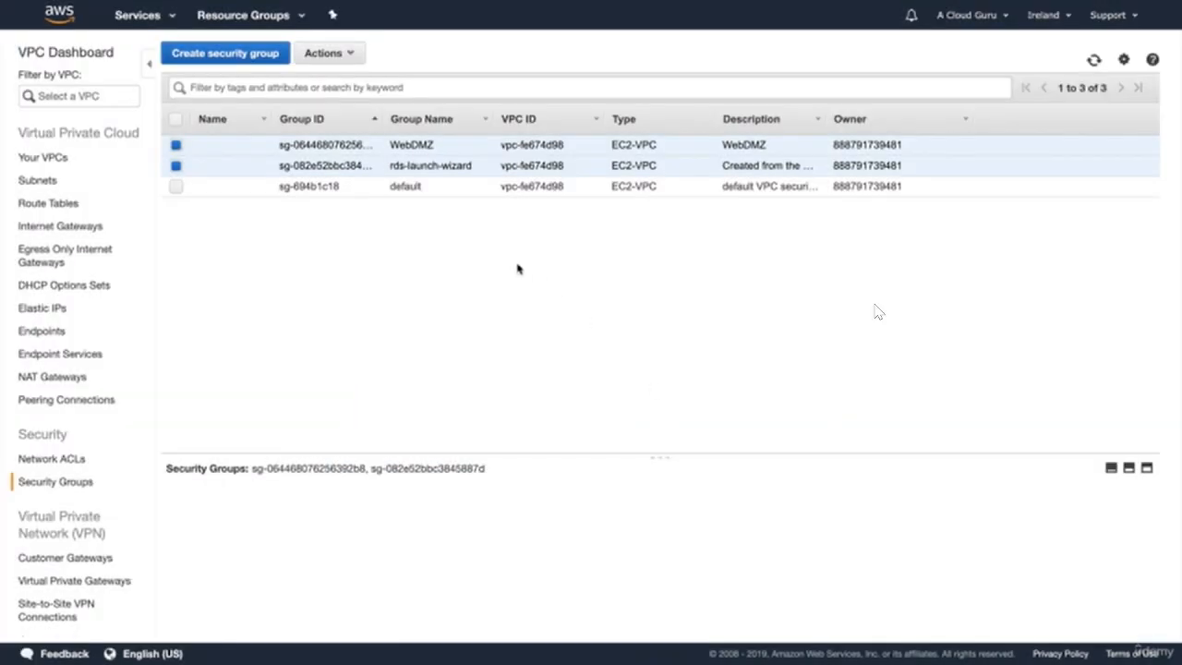
pyautogui.click(406, 144)
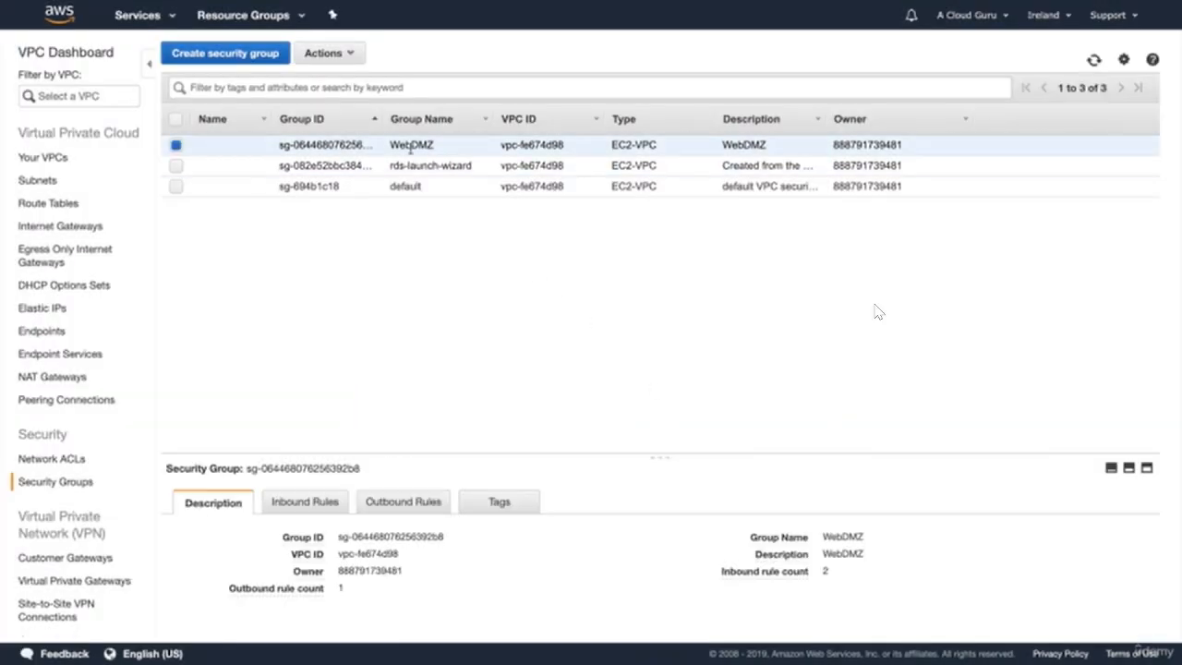
# - Inspect WebDMZ and rds-launch-wizard inbound rules, widening the Group ID column
pyautogui.click(286, 506)
pyautogui.scroll(-1, 462, 564)
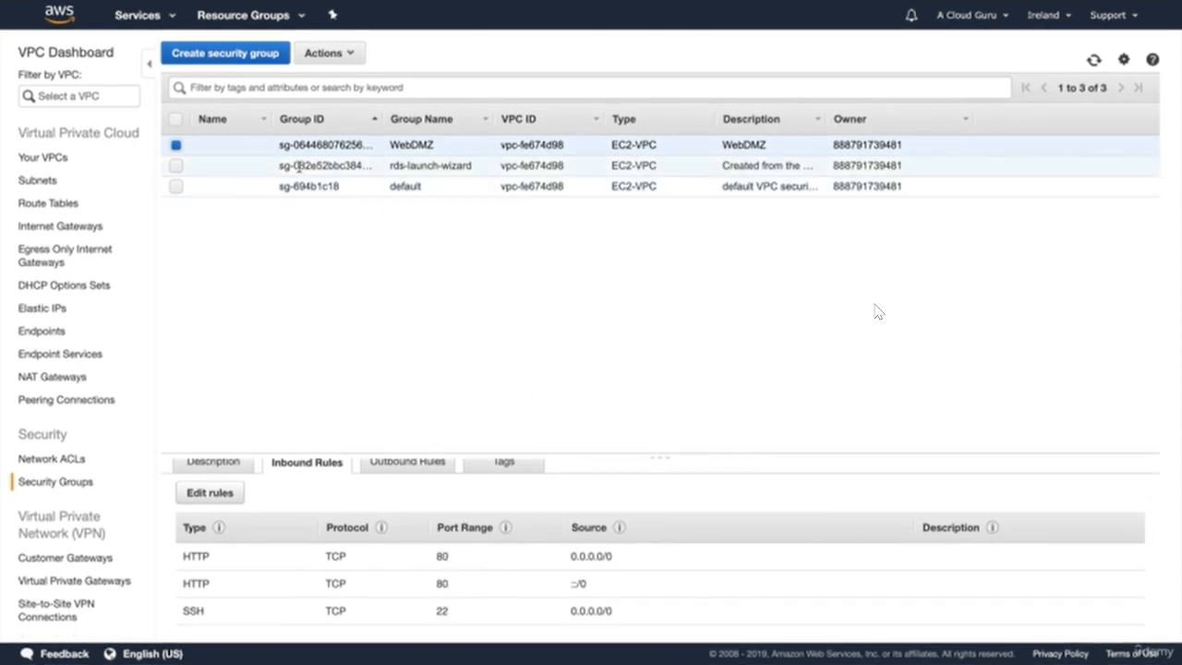
pyautogui.click(176, 145)
pyautogui.click(177, 166)
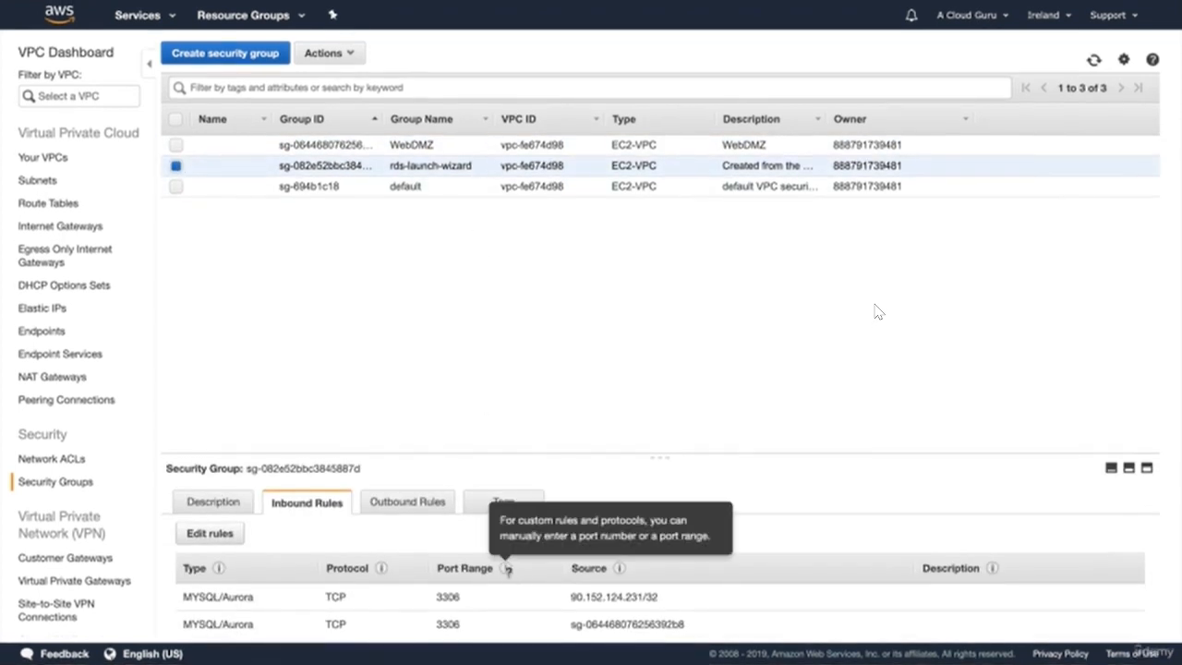
pyautogui.scroll(-1, 508, 596)
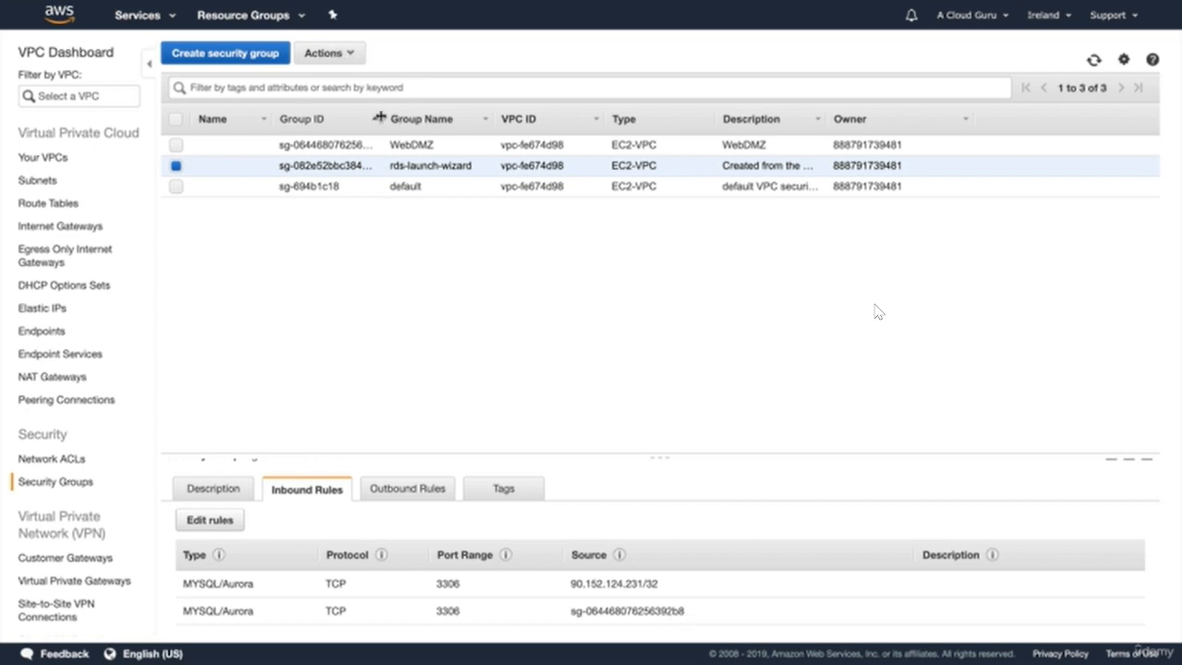
pyautogui.moveTo(379, 117); pyautogui.dragTo(503, 119)
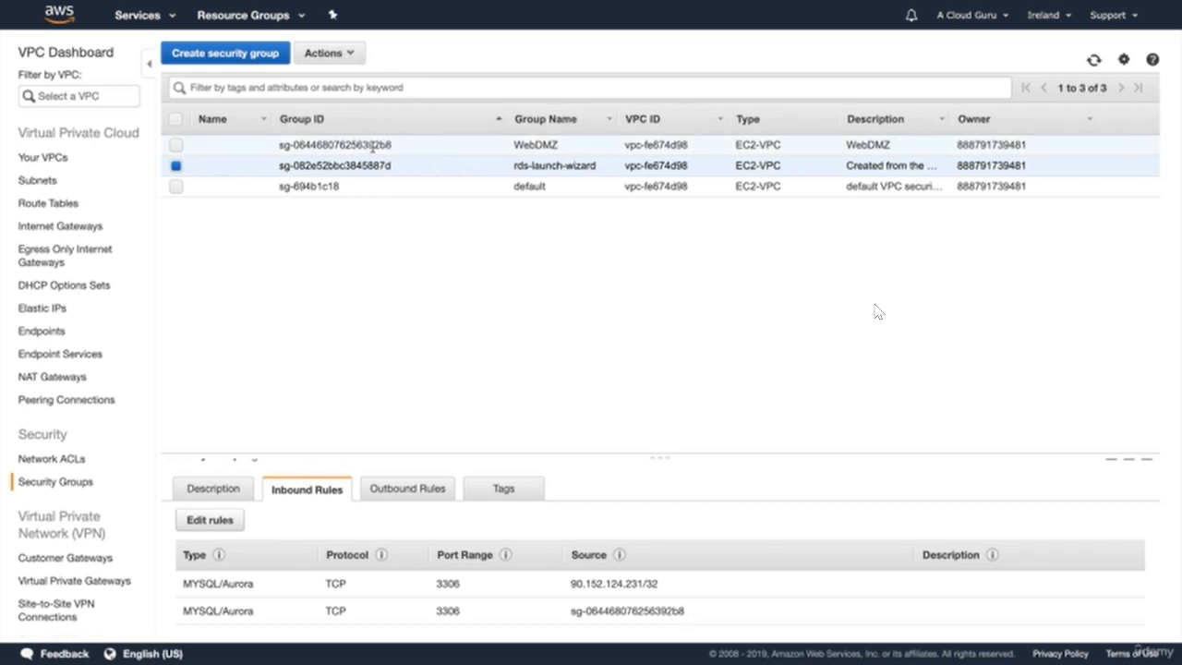
pyautogui.click(210, 519)
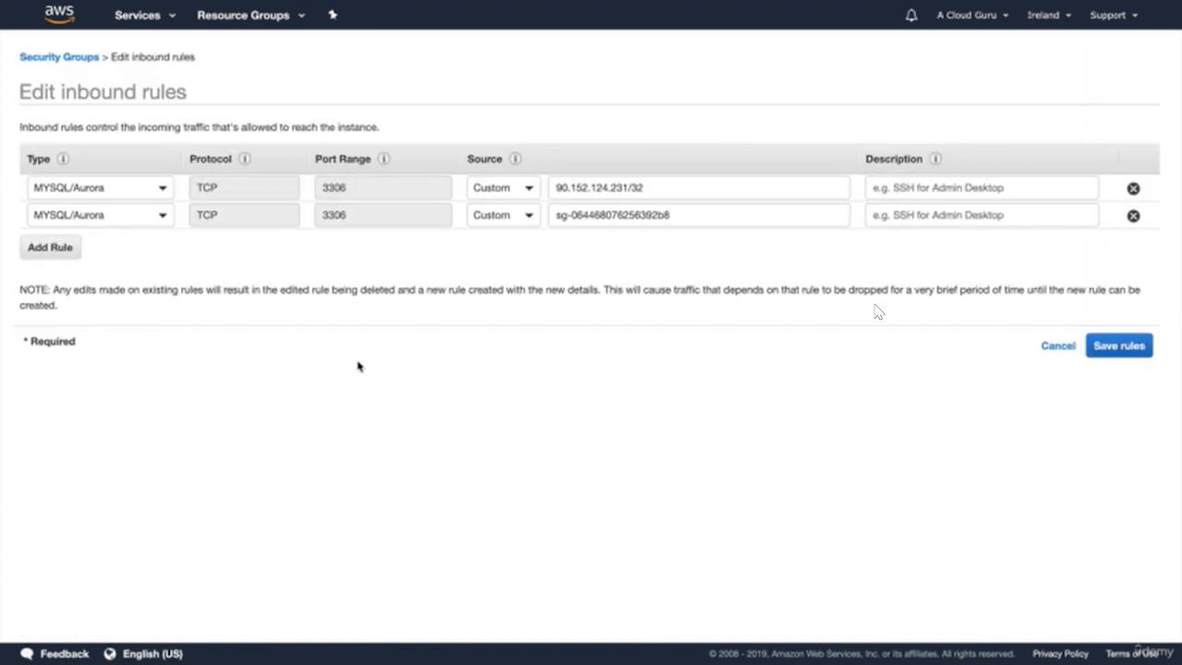
pyautogui.click(1133, 215)
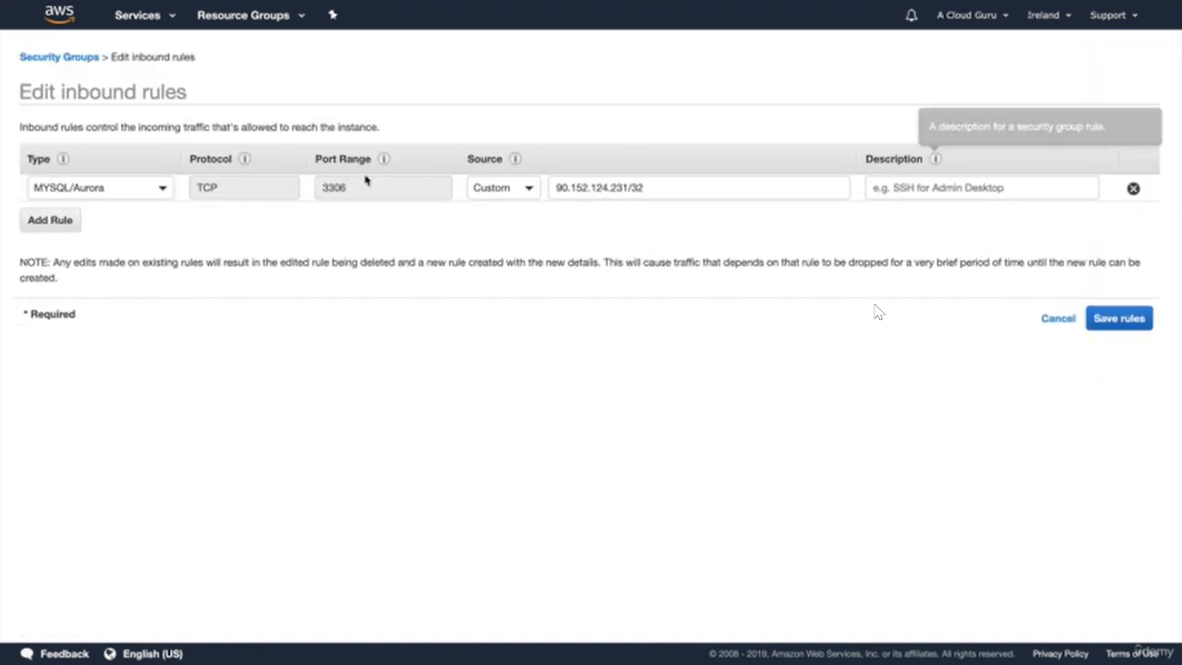
pyautogui.click(53, 226)
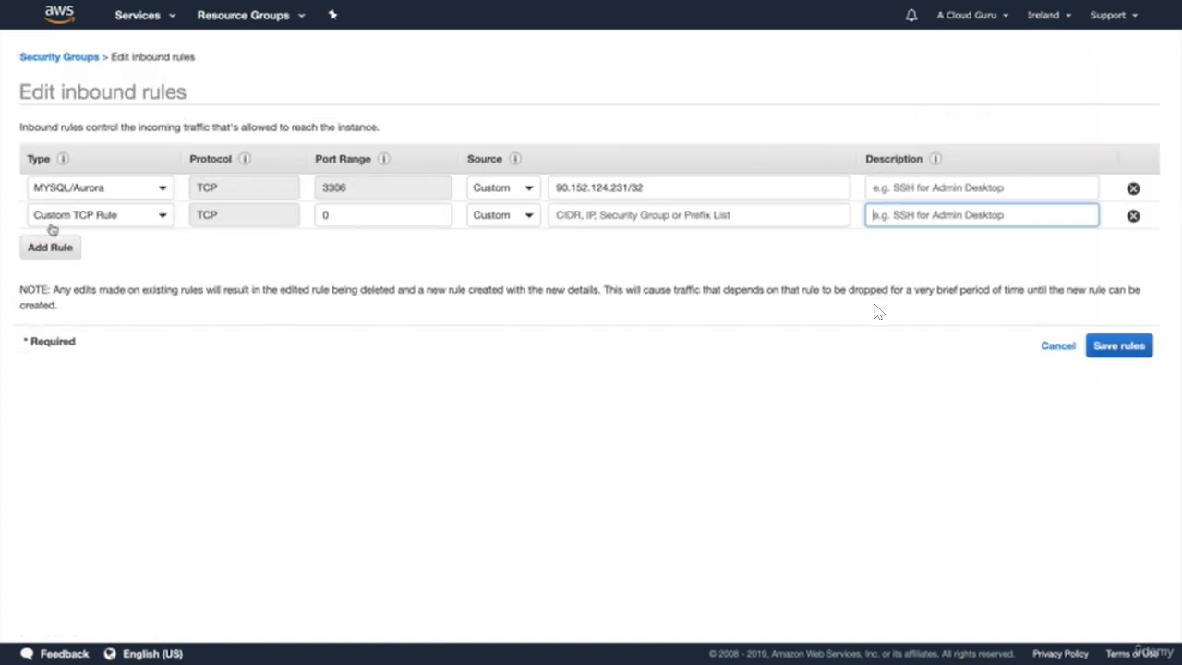
pyautogui.click(103, 220)
pyautogui.scroll(-3, 108, 314)
pyautogui.scroll(-5, 108, 317)
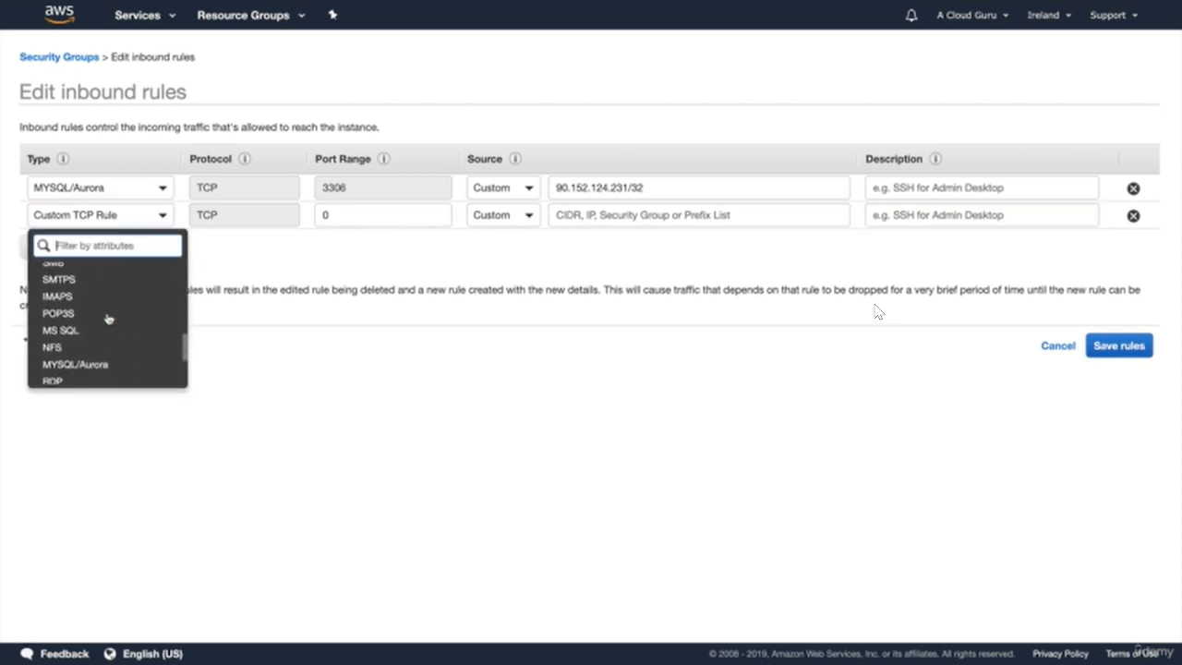
pyautogui.click(107, 329)
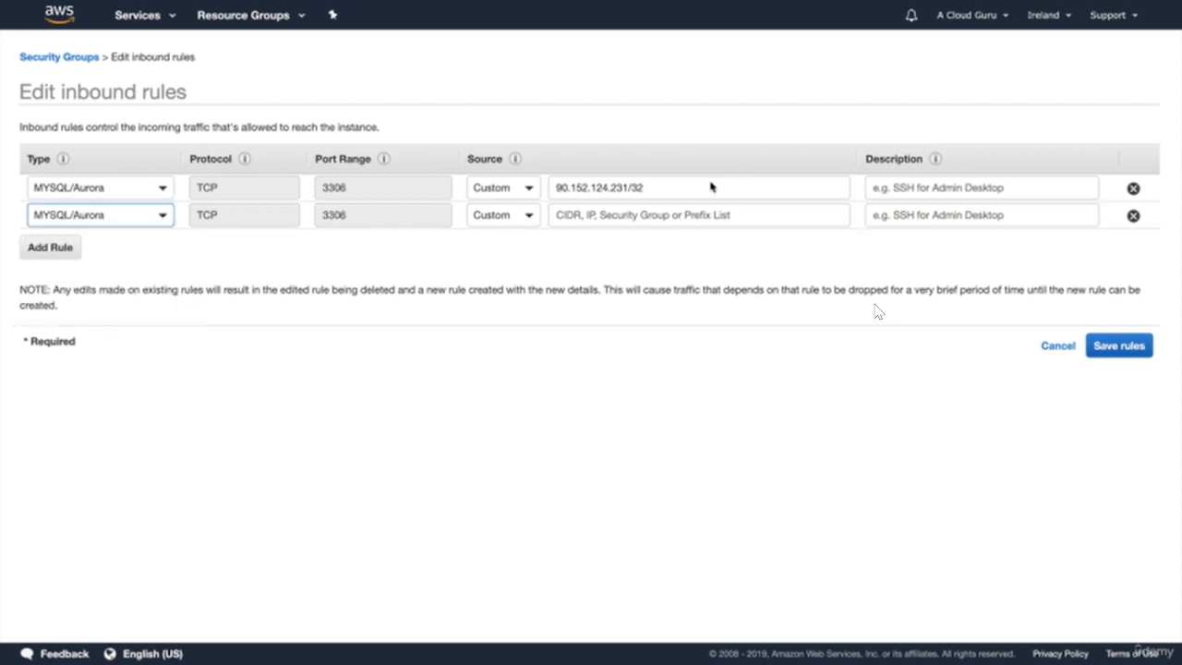
pyautogui.click(647, 214)
pyautogui.write('sg')
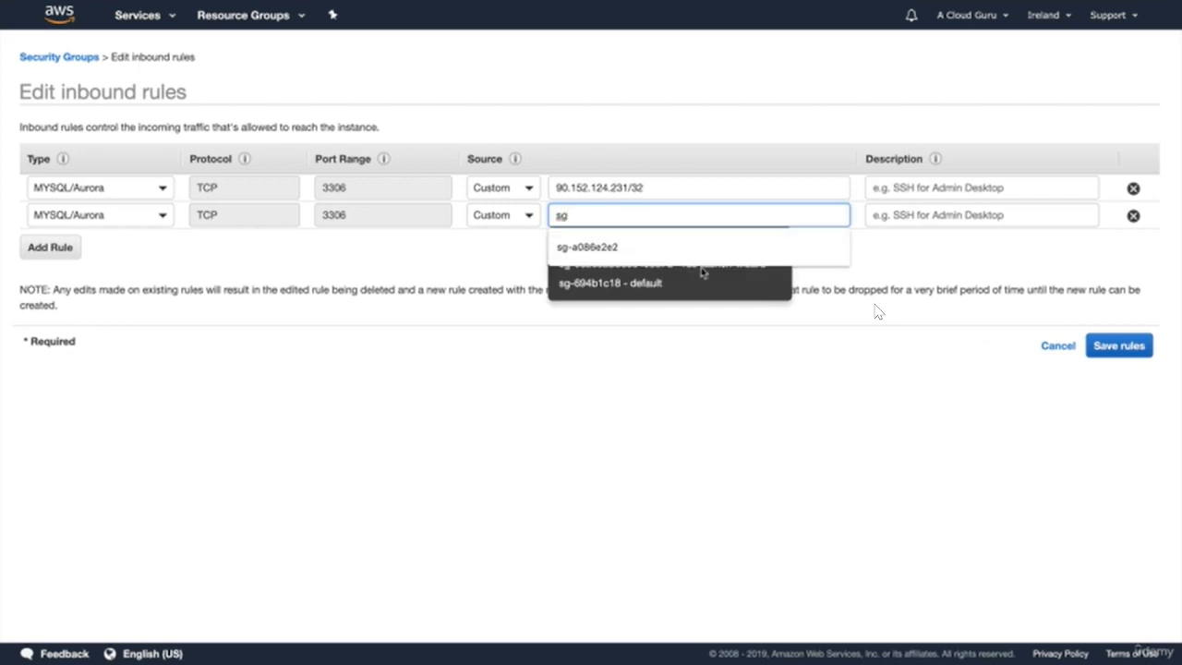
pyautogui.write('-')
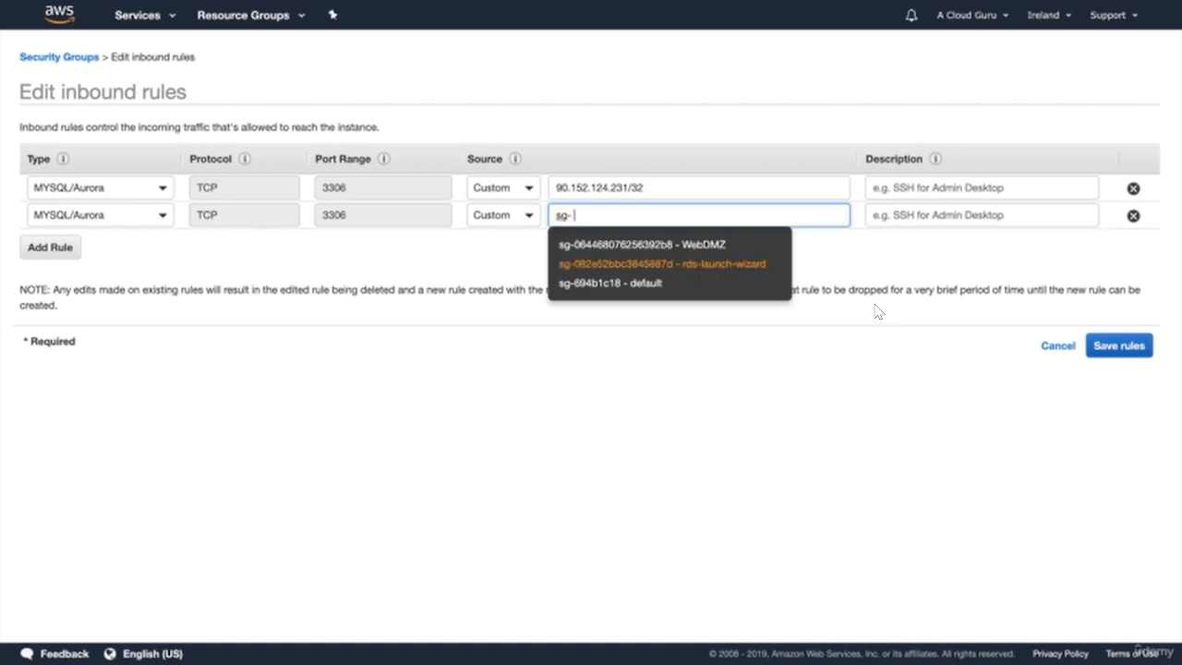
pyautogui.click(701, 245)
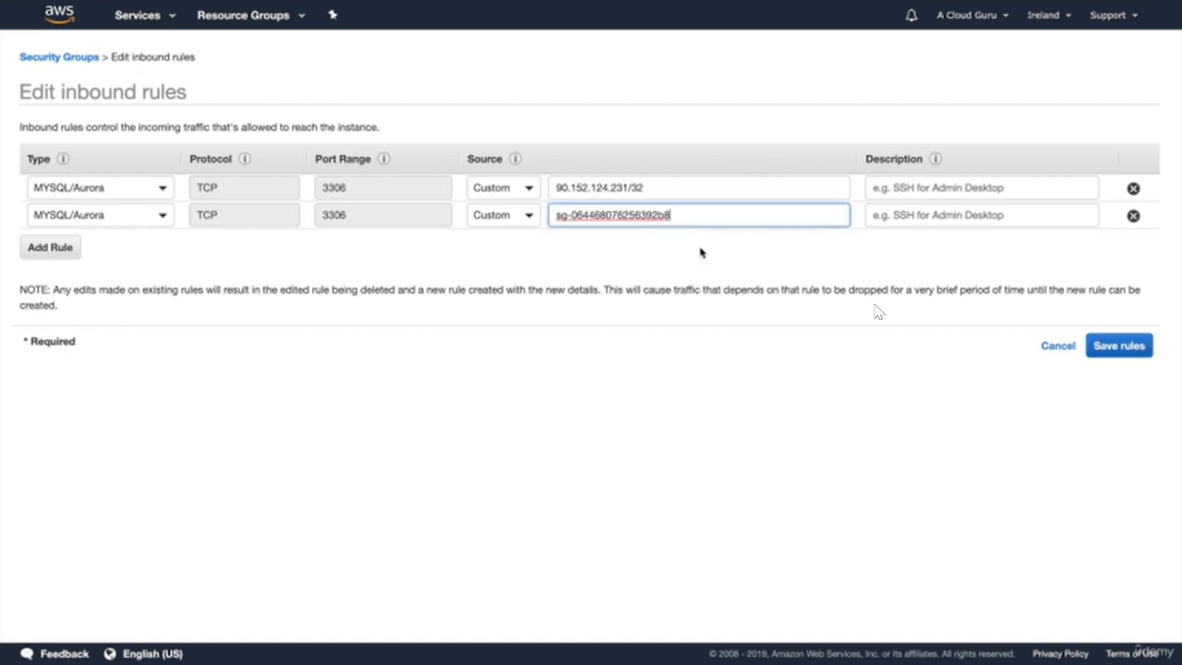
pyautogui.click(1119, 348)
pyautogui.click(691, 185)
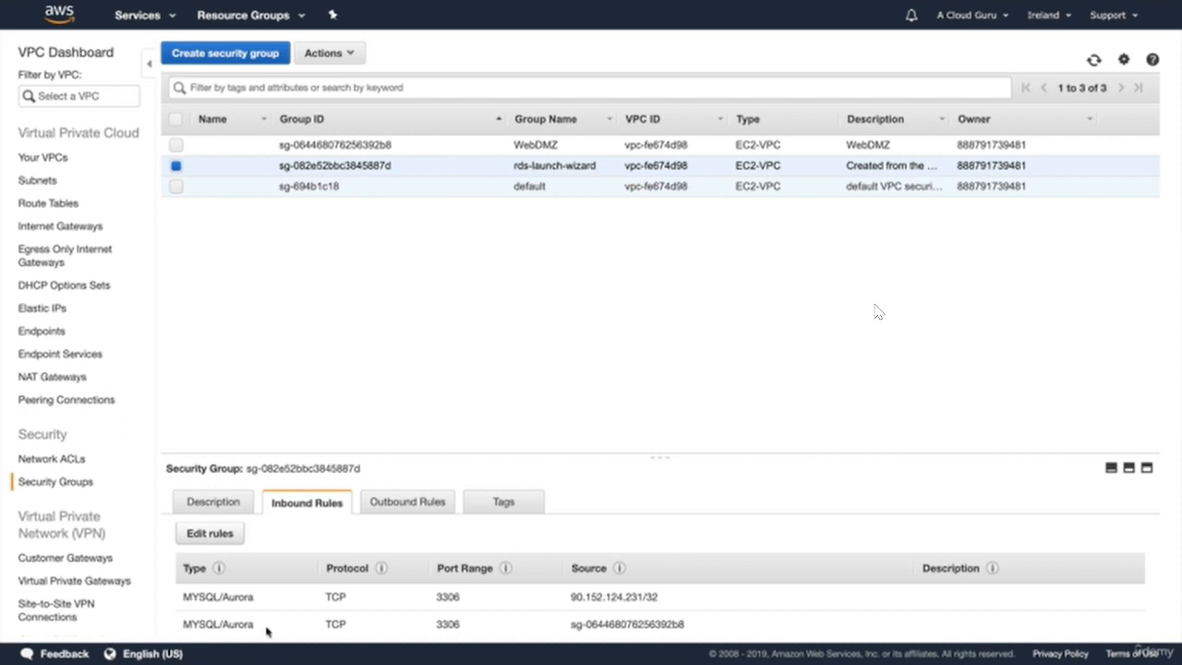
# - Go to the RDS service from the Services list
pyautogui.scroll(-1, 395, 628)
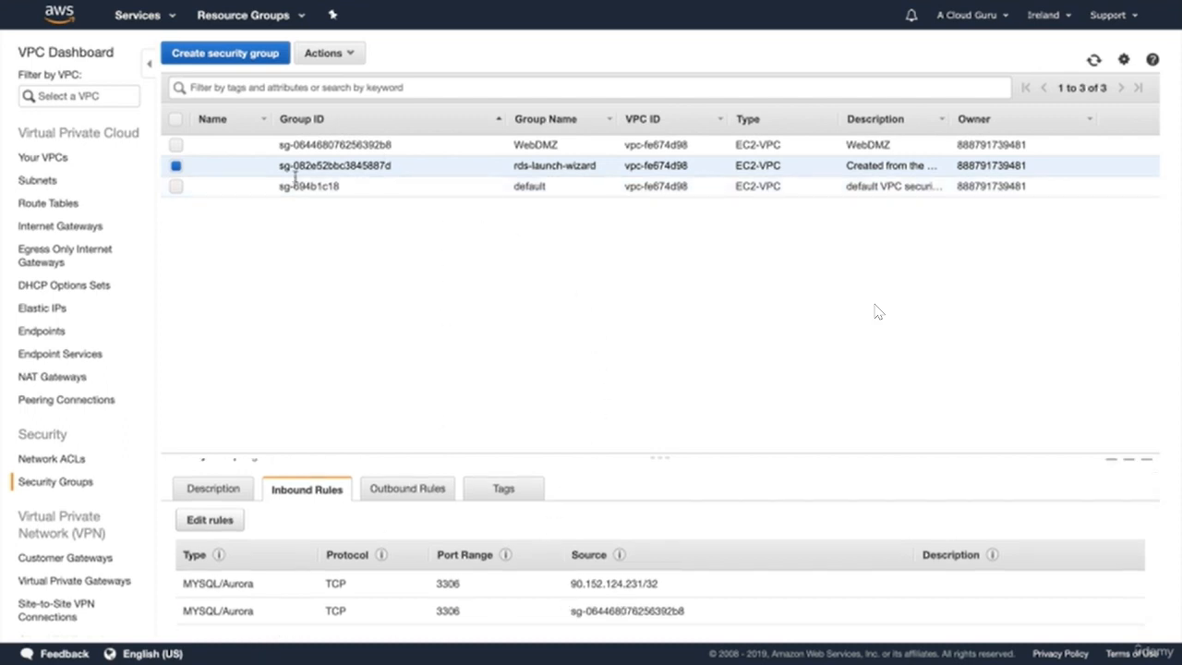
pyautogui.click(159, 15)
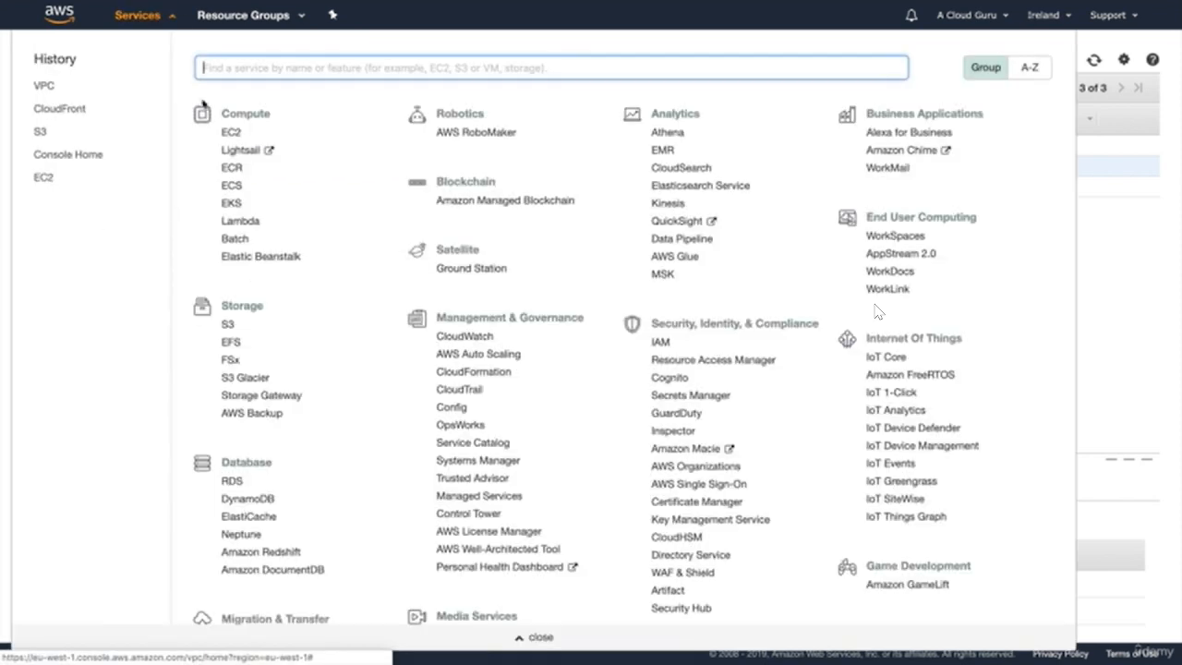
pyautogui.scroll(-2, 330, 390)
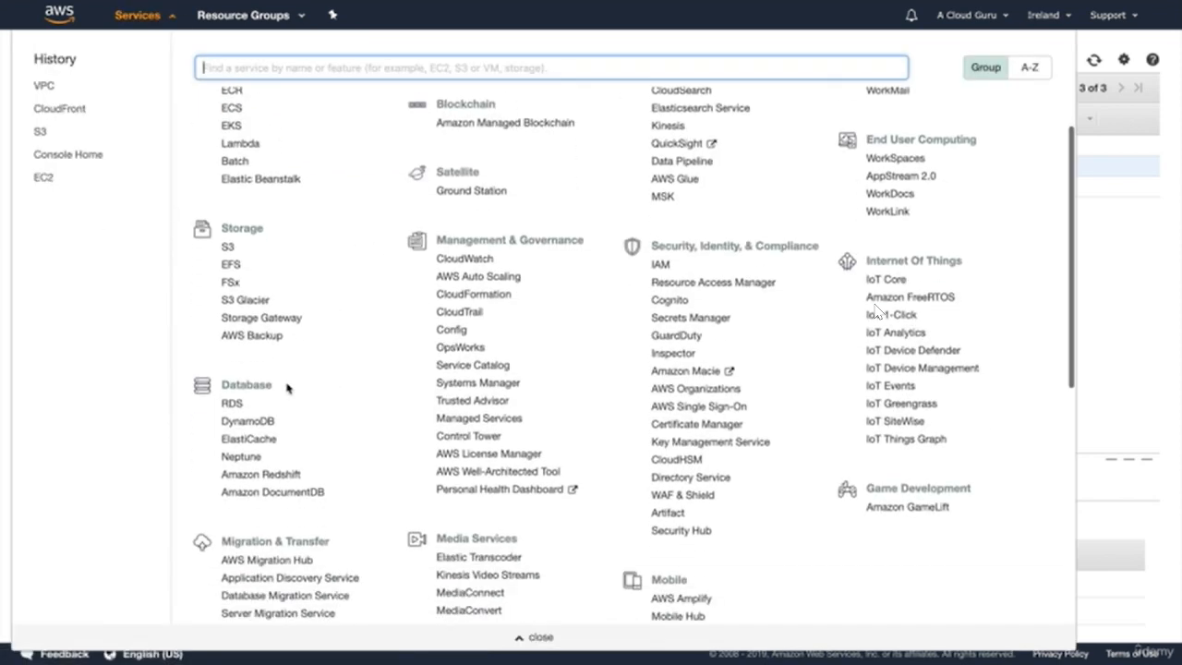
pyautogui.click(230, 405)
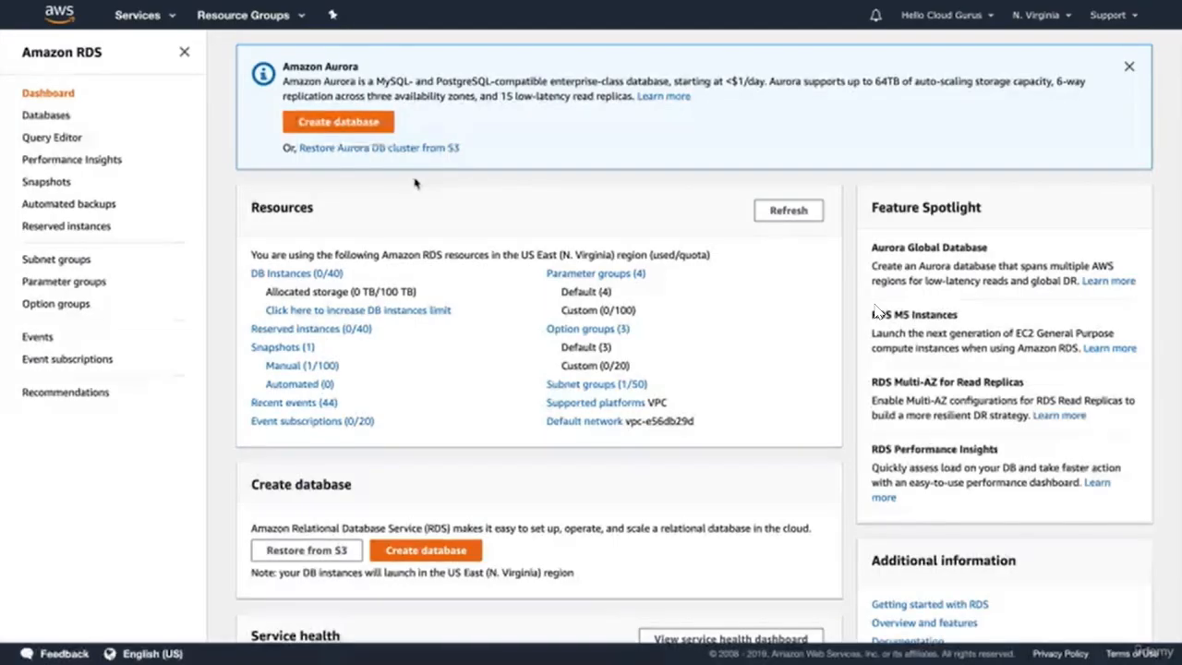
# - Start a new database with the MySQL 5.7.22 engine and Dev/Test template
pyautogui.click(340, 121)
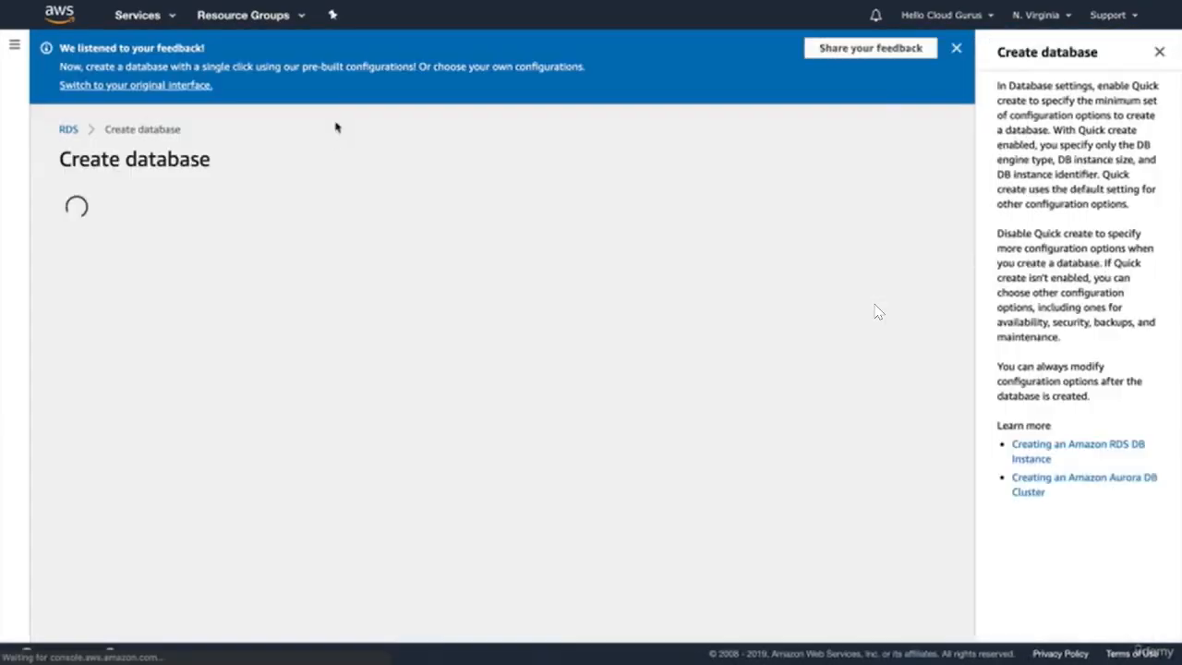
pyautogui.click(957, 48)
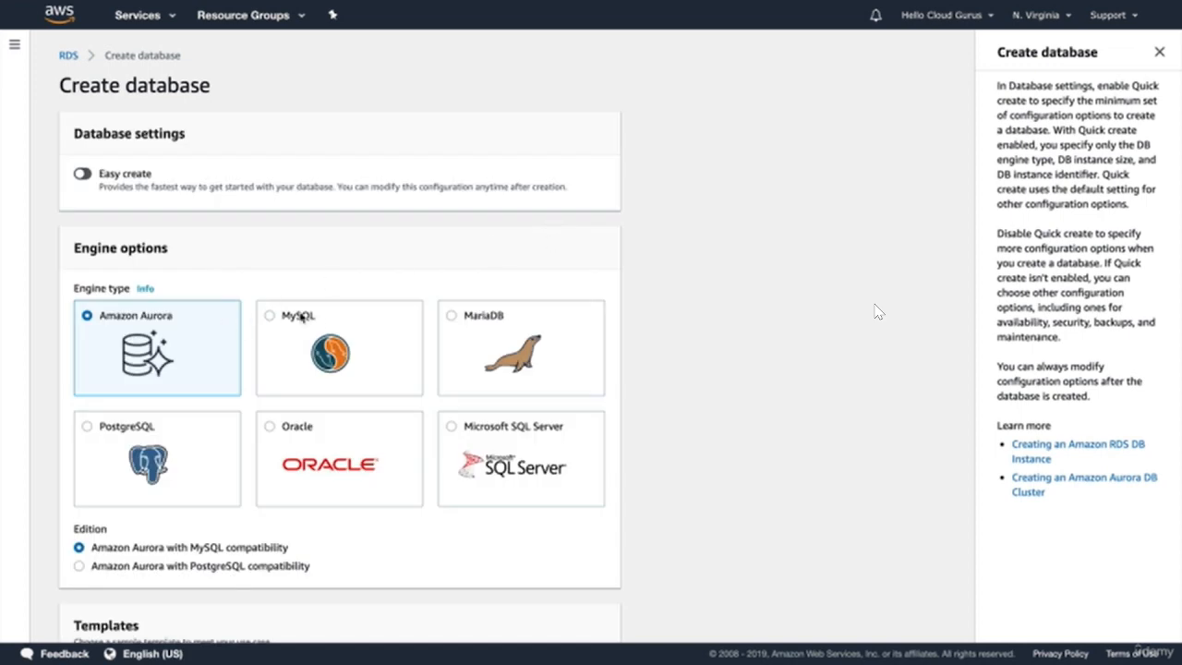
pyautogui.click(305, 319)
pyautogui.scroll(-4, 322, 338)
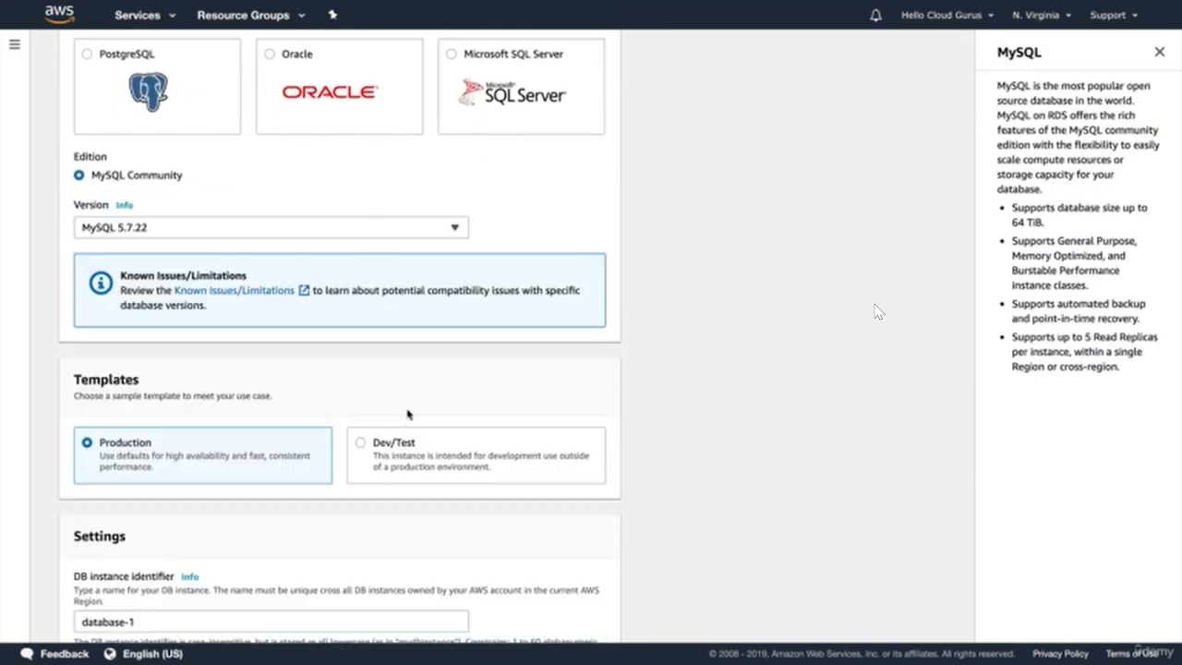
pyautogui.click(394, 457)
pyautogui.scroll(-2, 385, 391)
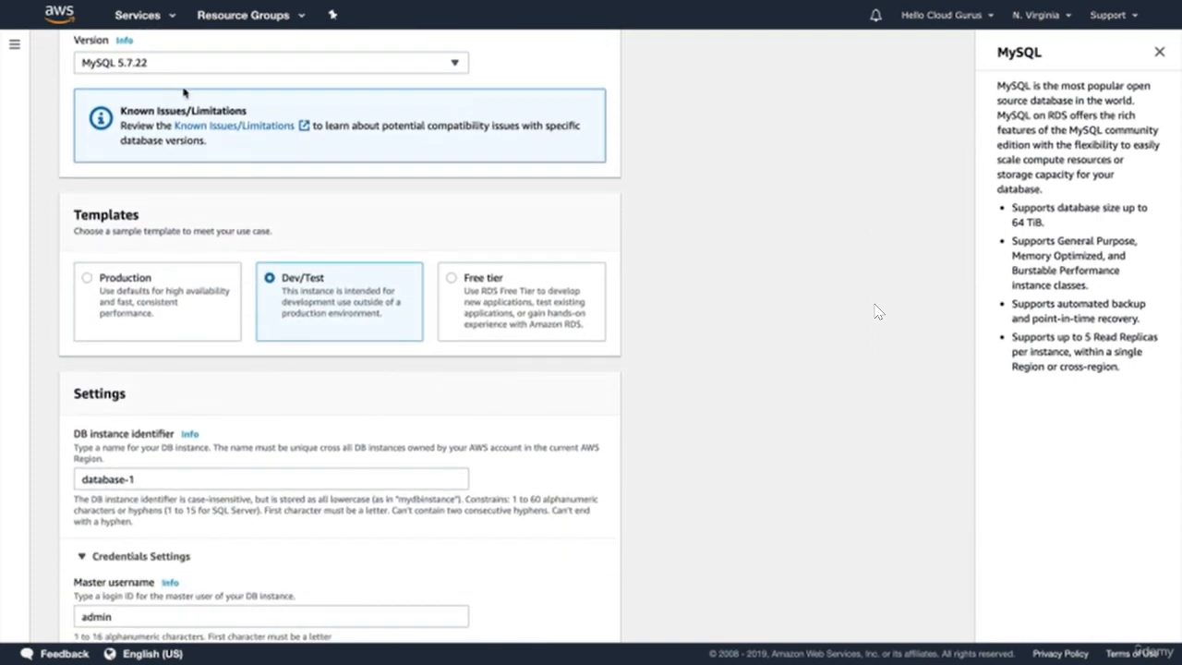
pyautogui.scroll(-3, 184, 93)
pyautogui.tripleClick(142, 237)
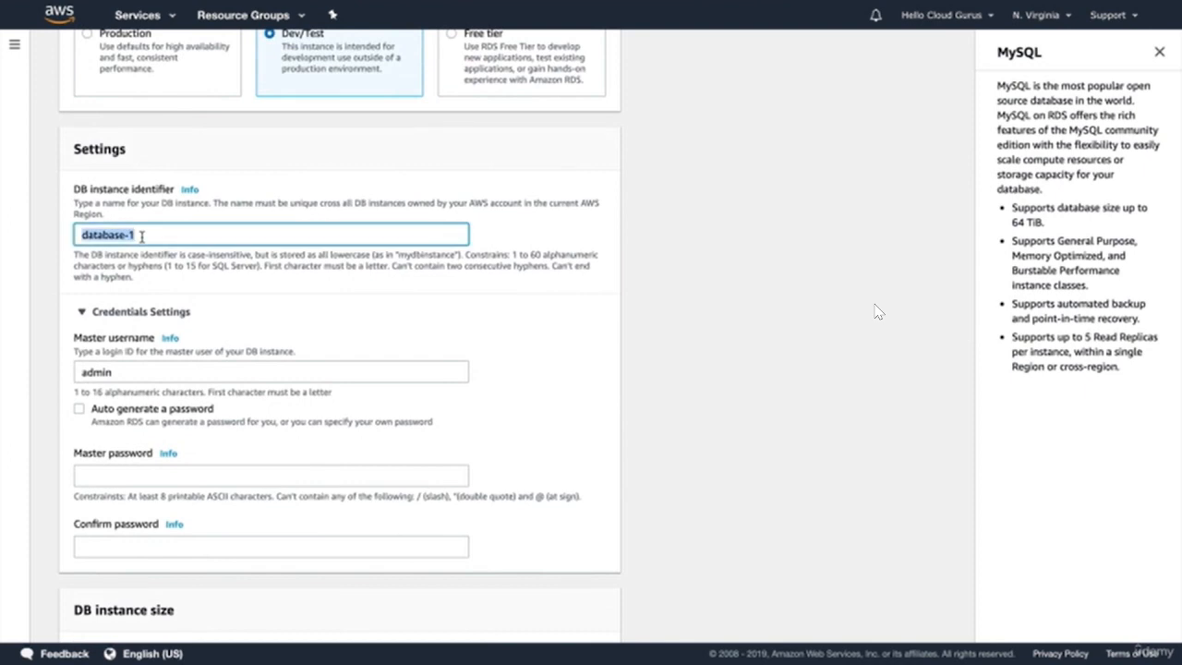
pyautogui.write('acloudguru')
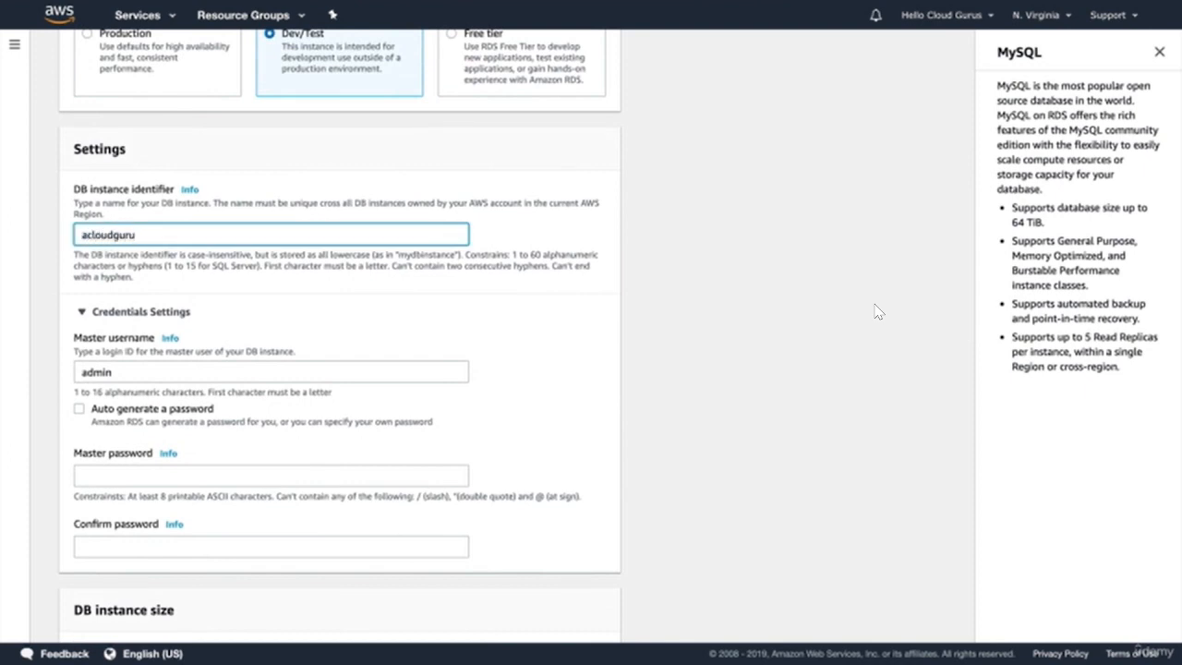
pyautogui.hotkey('ctrl', 'a')
pyautogui.hotkey('ctrl', 'c')
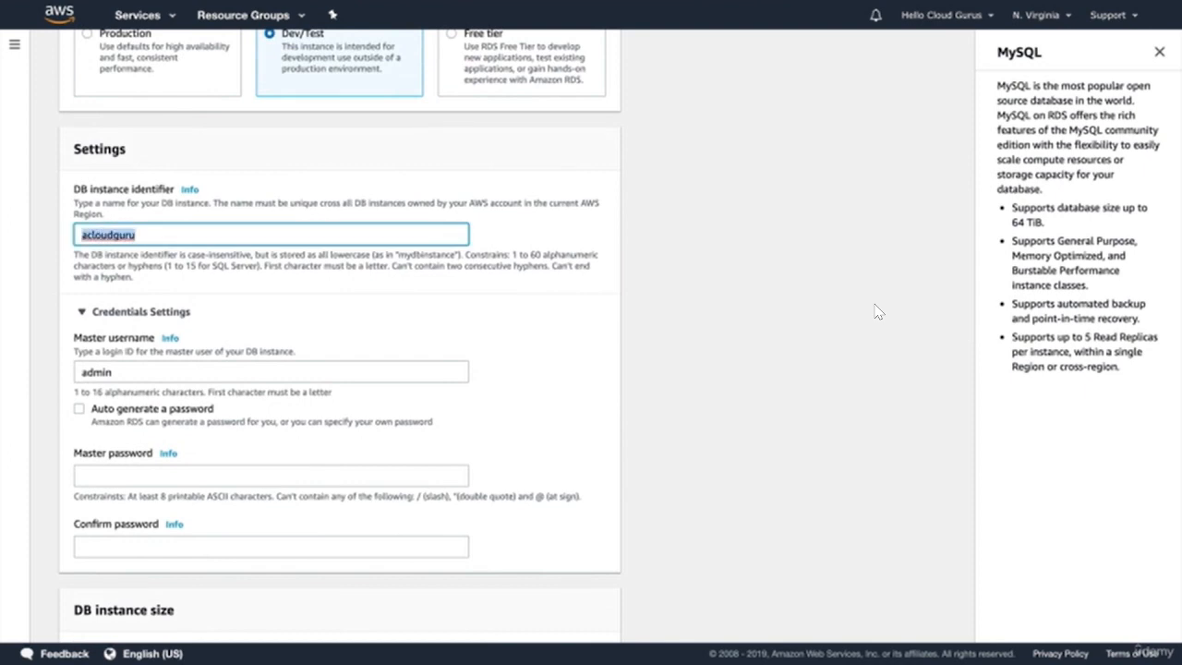
pyautogui.doubleClick(112, 372)
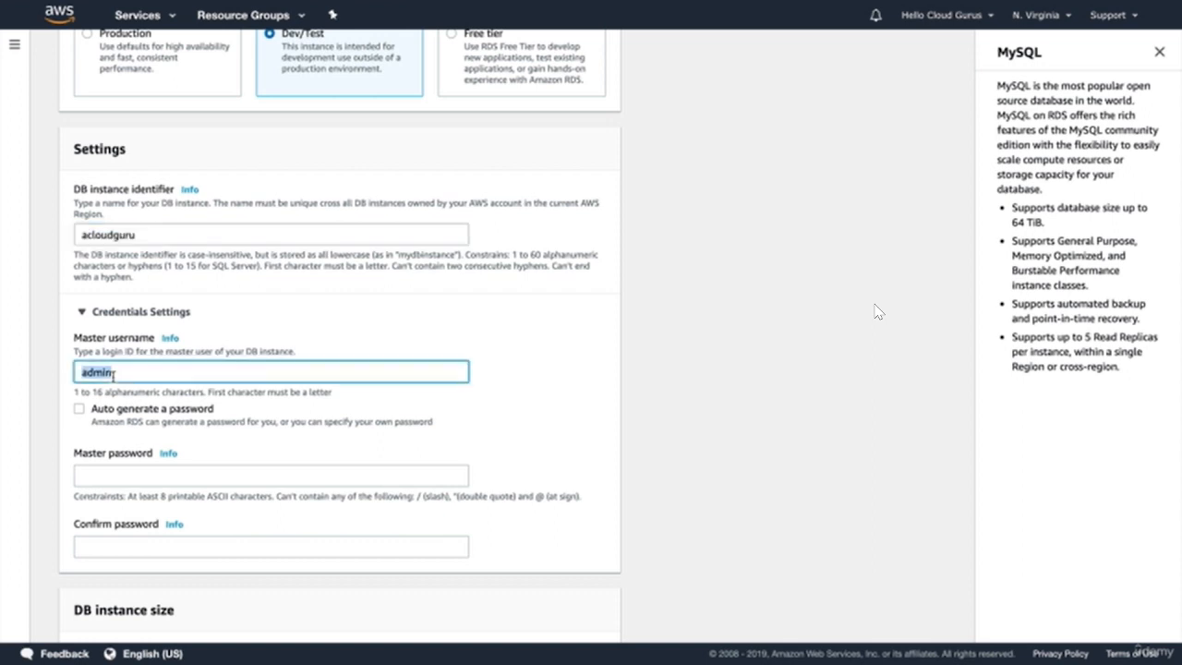
pyautogui.hotkey('ctrl', 'v')
pyautogui.click(132, 474)
pyautogui.hotkey('ctrl', 'v')
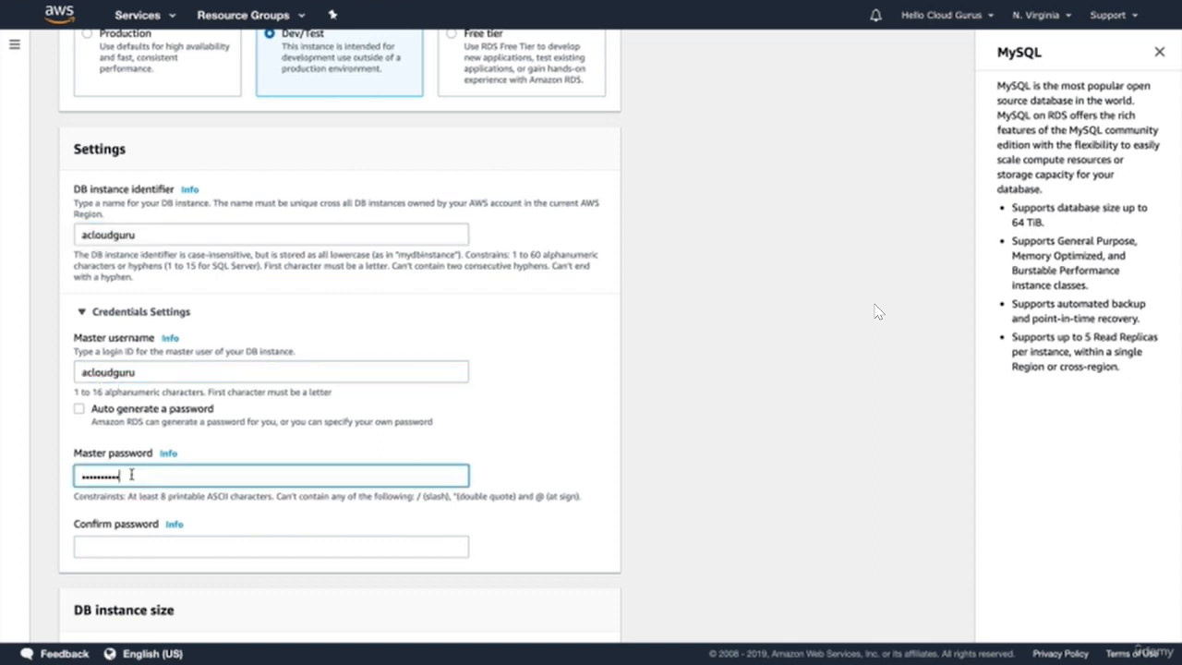
pyautogui.click(130, 539)
pyautogui.hotkey('ctrl', 'v')
pyautogui.scroll(-5, 196, 520)
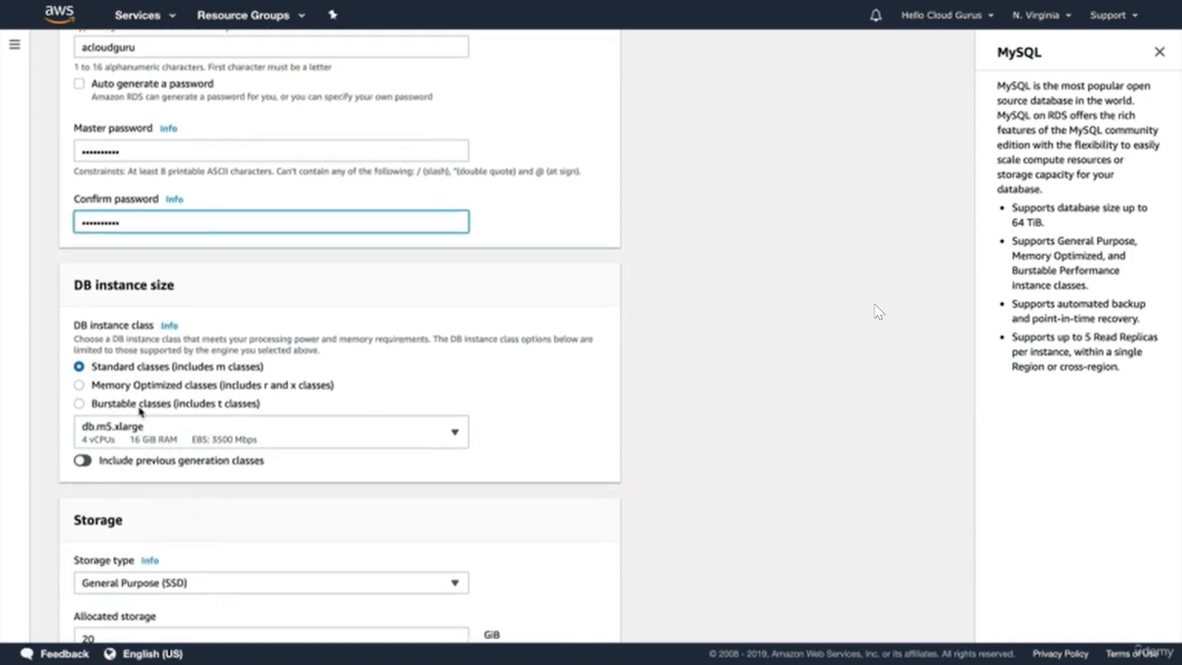
# - Use the burstable db.t2.micro class and add a standby instance
pyautogui.click(139, 406)
pyautogui.click(143, 434)
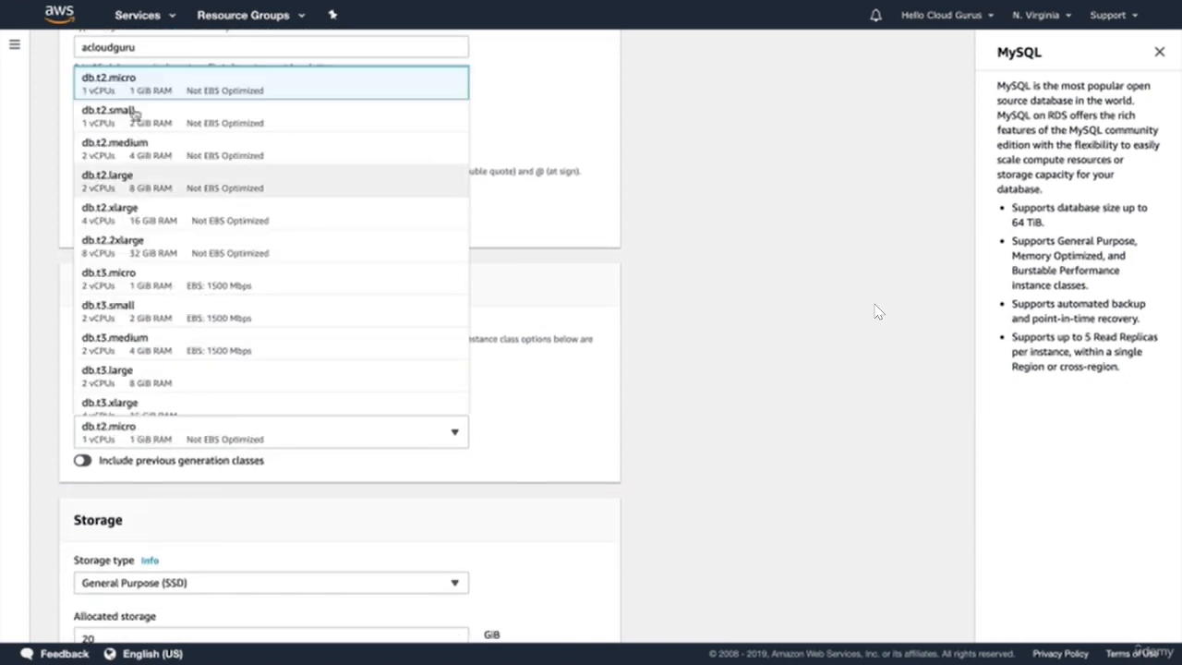
pyautogui.click(130, 83)
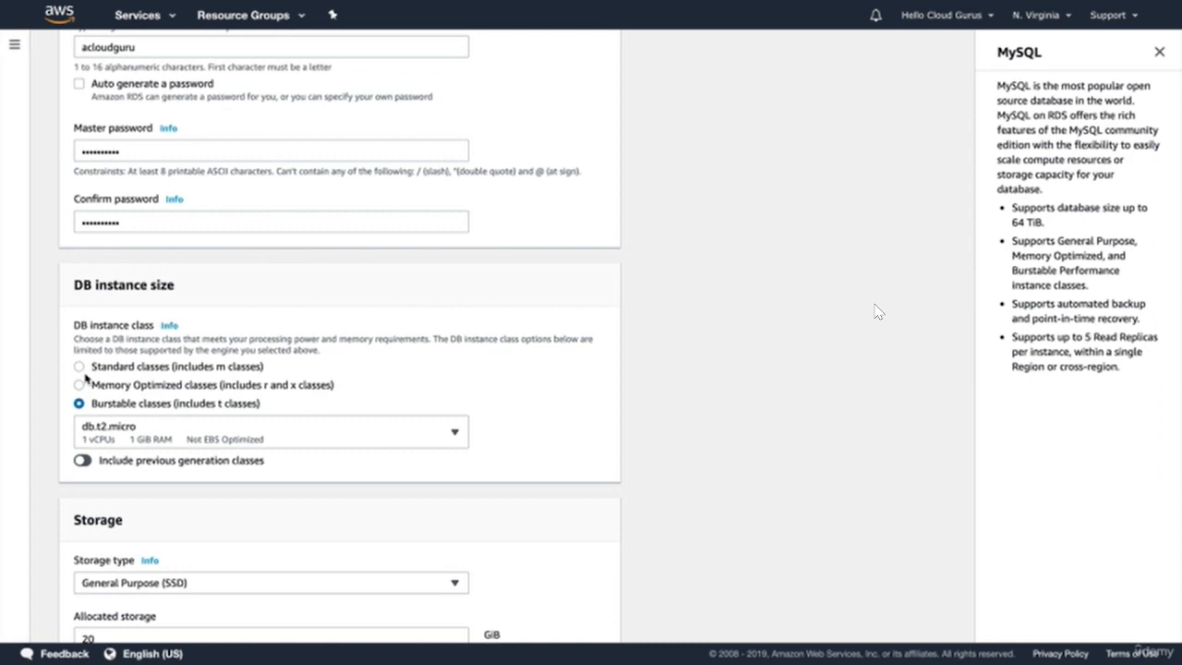
pyautogui.scroll(-4, 87, 369)
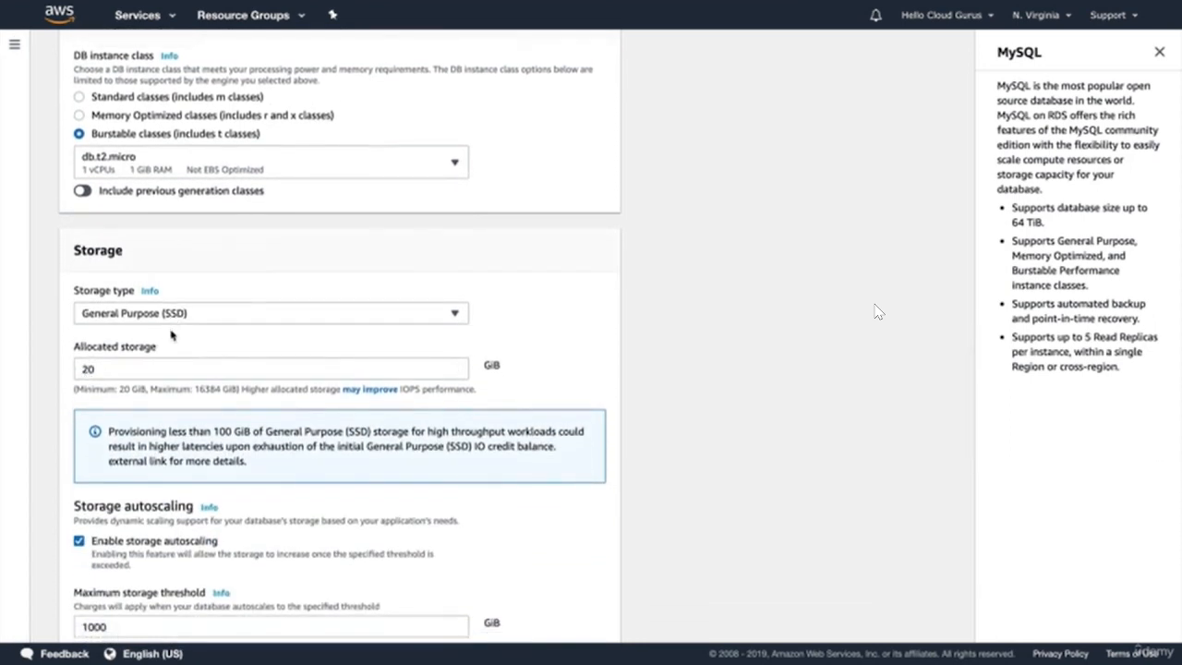
pyautogui.scroll(-2, 172, 335)
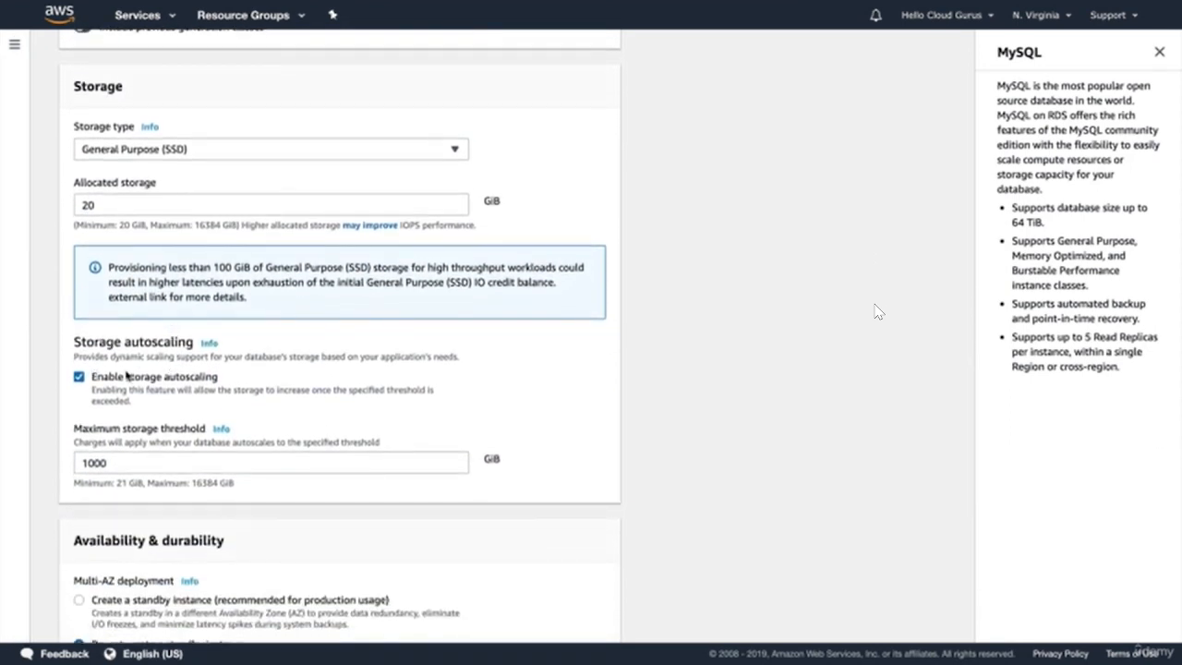
pyautogui.scroll(-1, 130, 372)
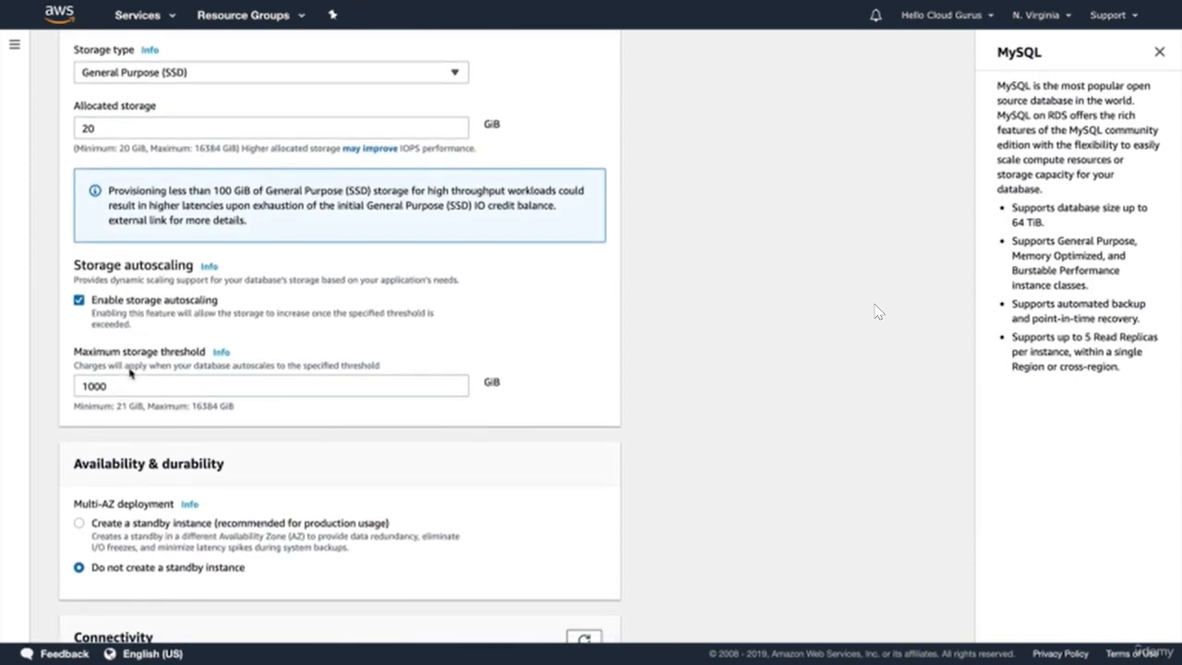
pyautogui.scroll(-2, 129, 372)
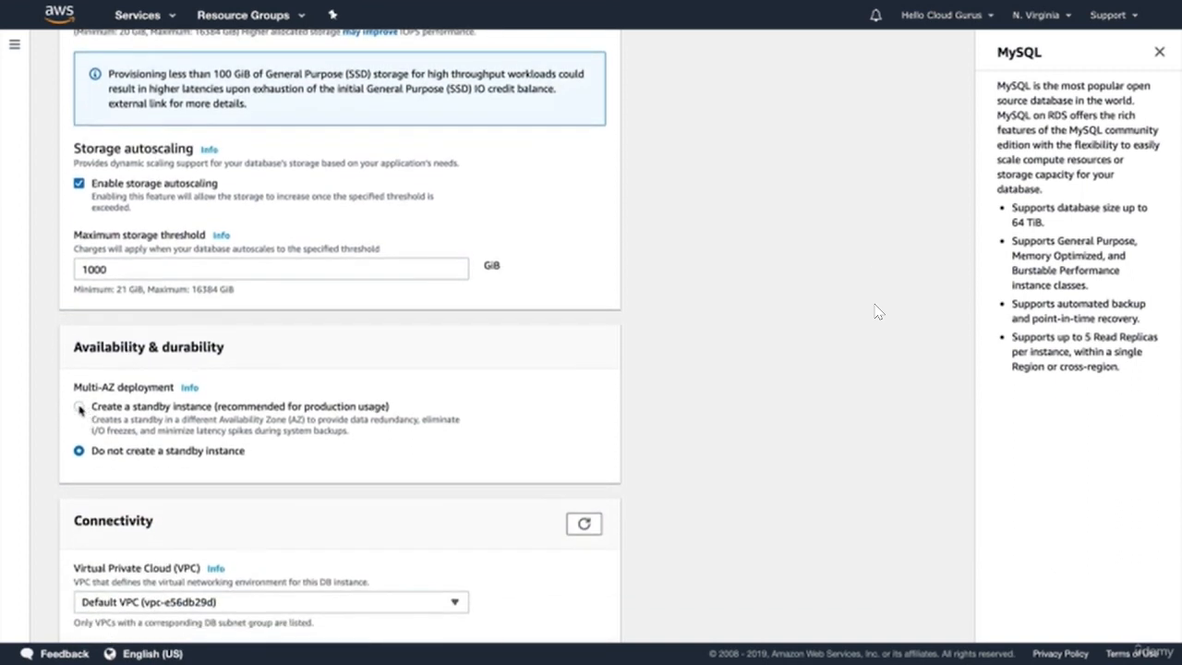
pyautogui.click(79, 407)
pyautogui.scroll(-2, 303, 378)
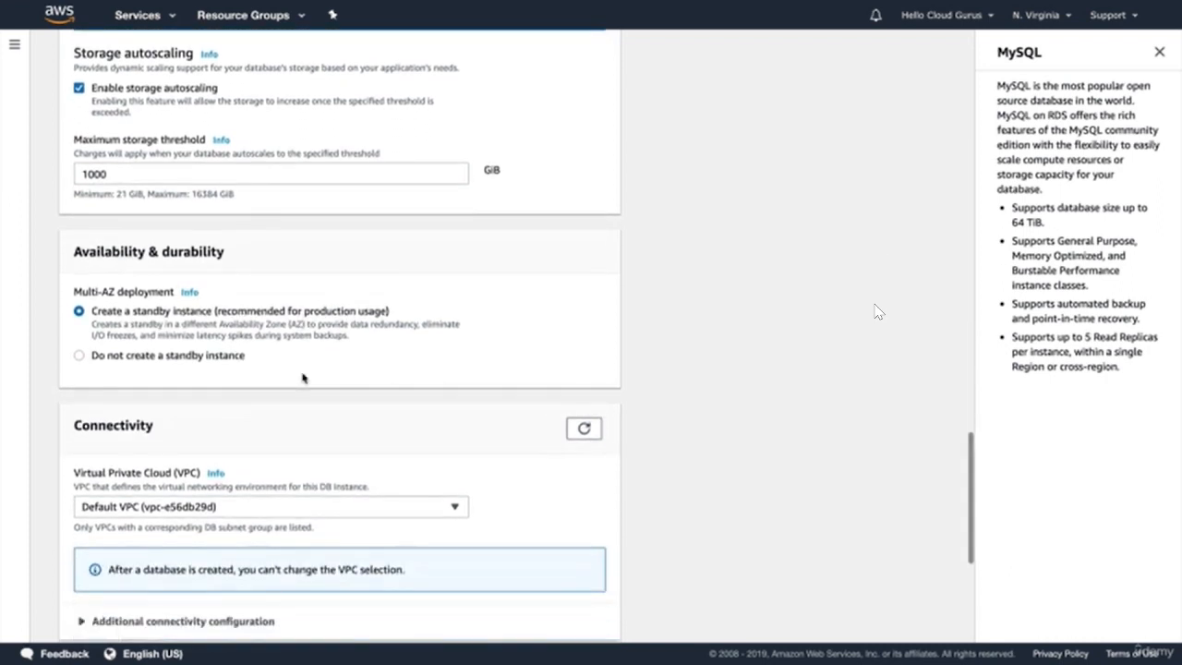
pyautogui.scroll(-3, 302, 378)
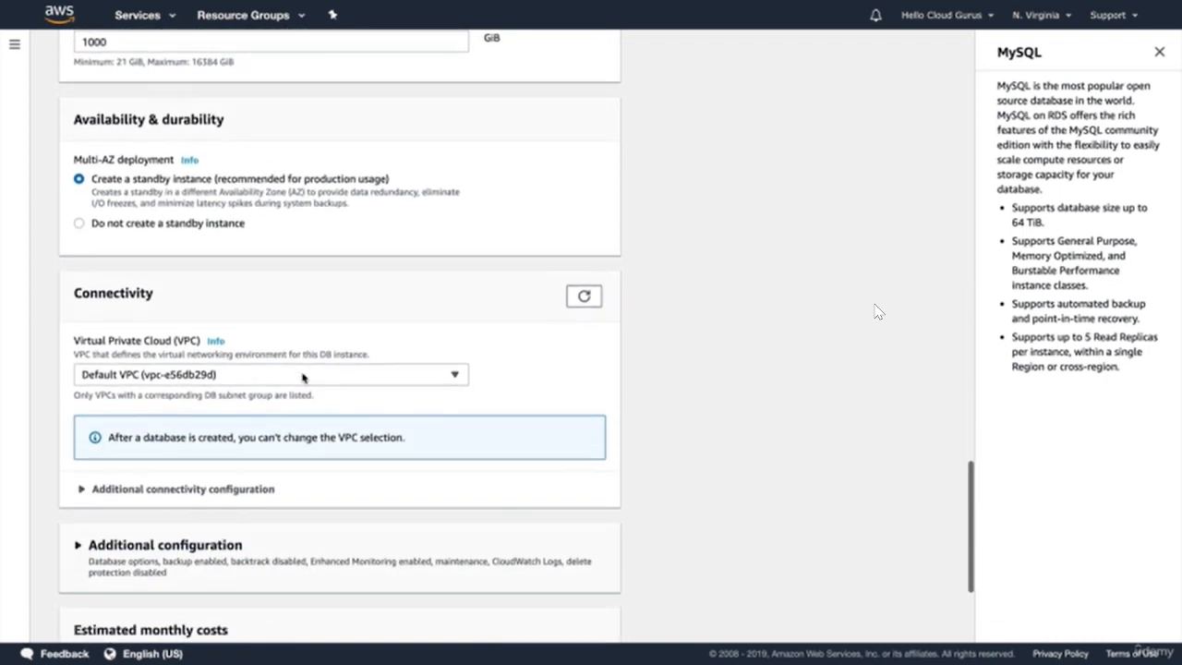
pyautogui.scroll(-3, 132, 388)
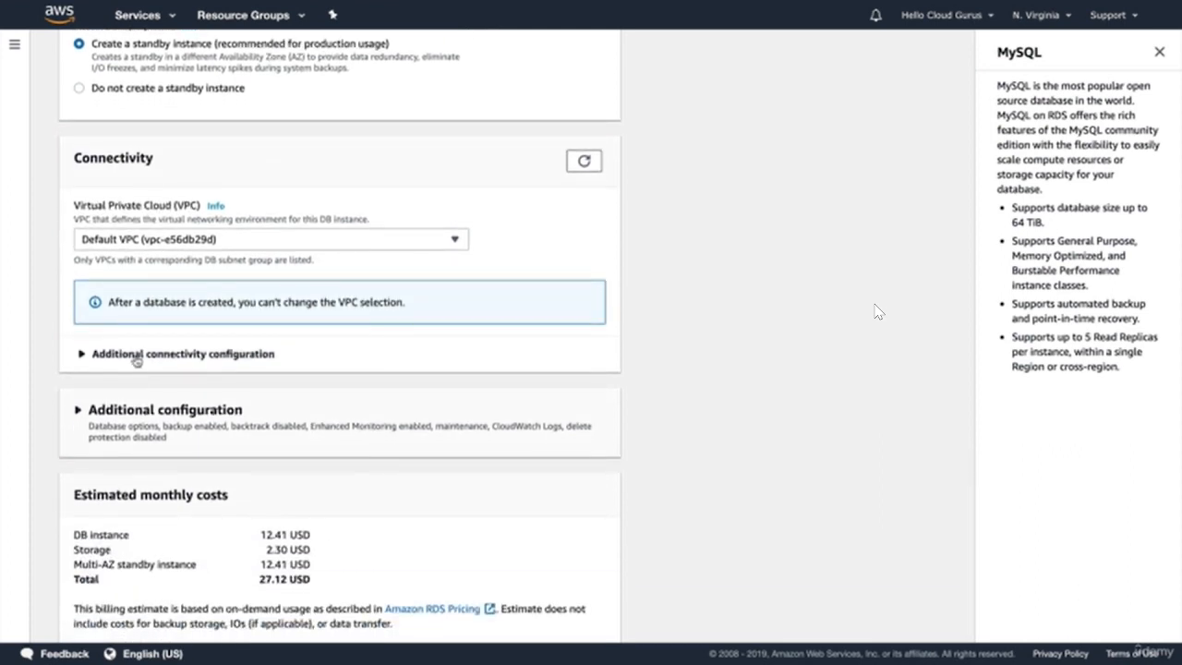
# - Make the database not publicly accessible, with only the rds-launch-wizard security group attached
pyautogui.click(137, 357)
pyautogui.scroll(-1, 208, 373)
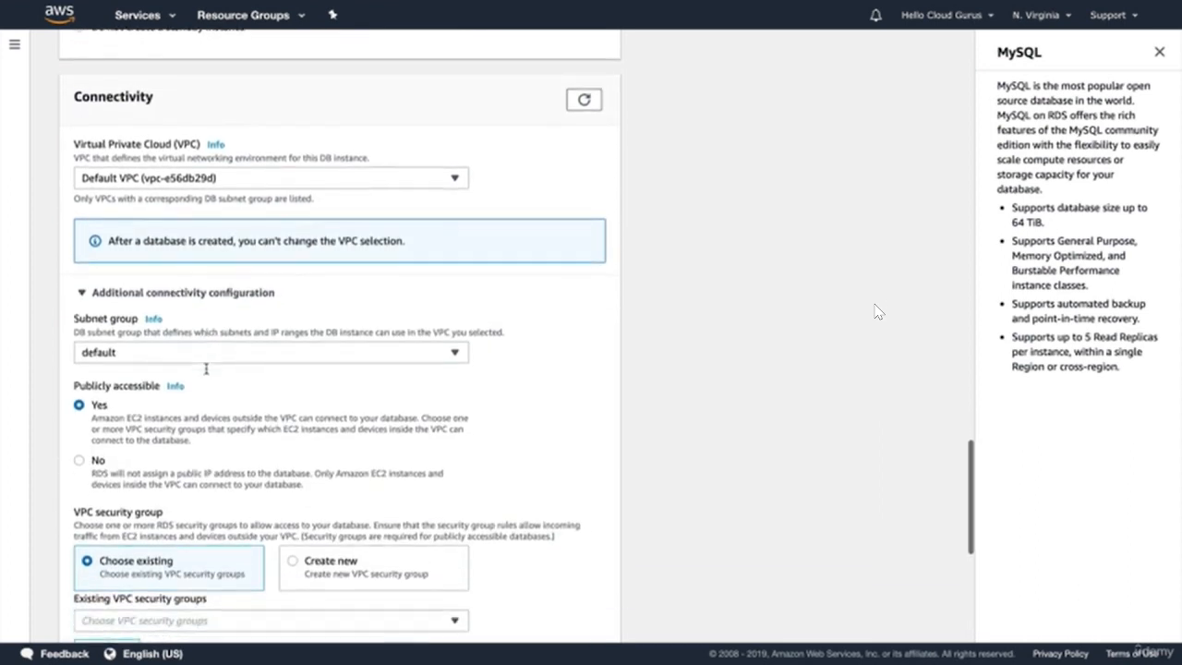
pyautogui.scroll(-3, 206, 370)
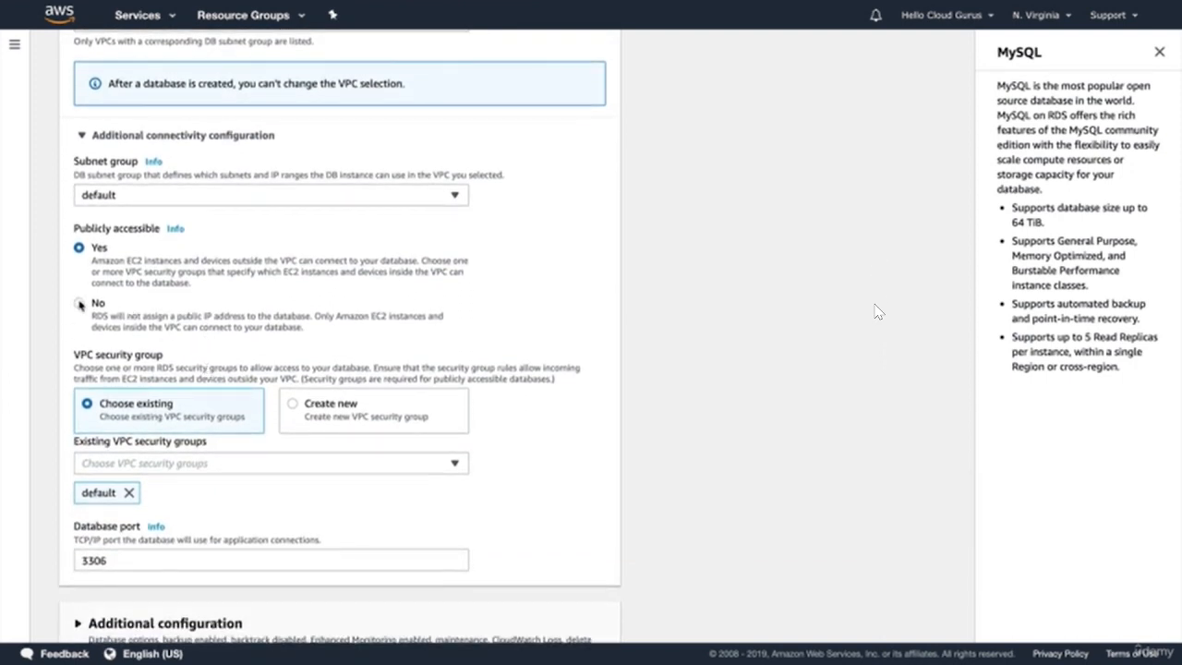
pyautogui.click(79, 304)
pyautogui.scroll(-1, 182, 342)
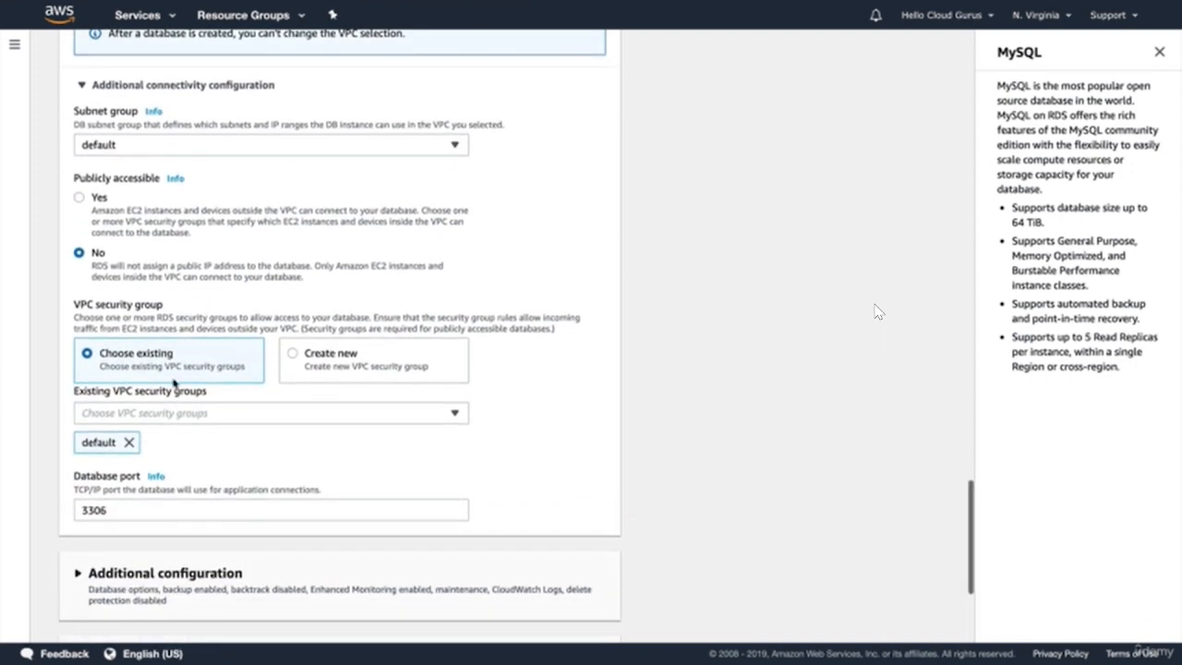
pyautogui.click(128, 443)
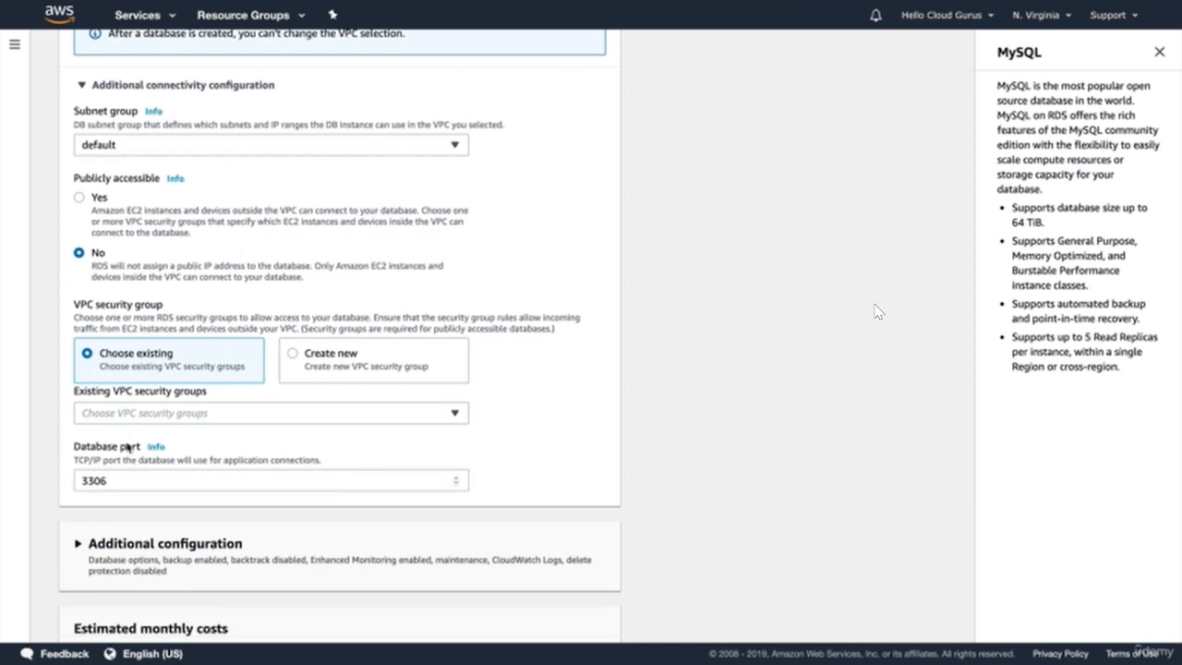
pyautogui.click(127, 413)
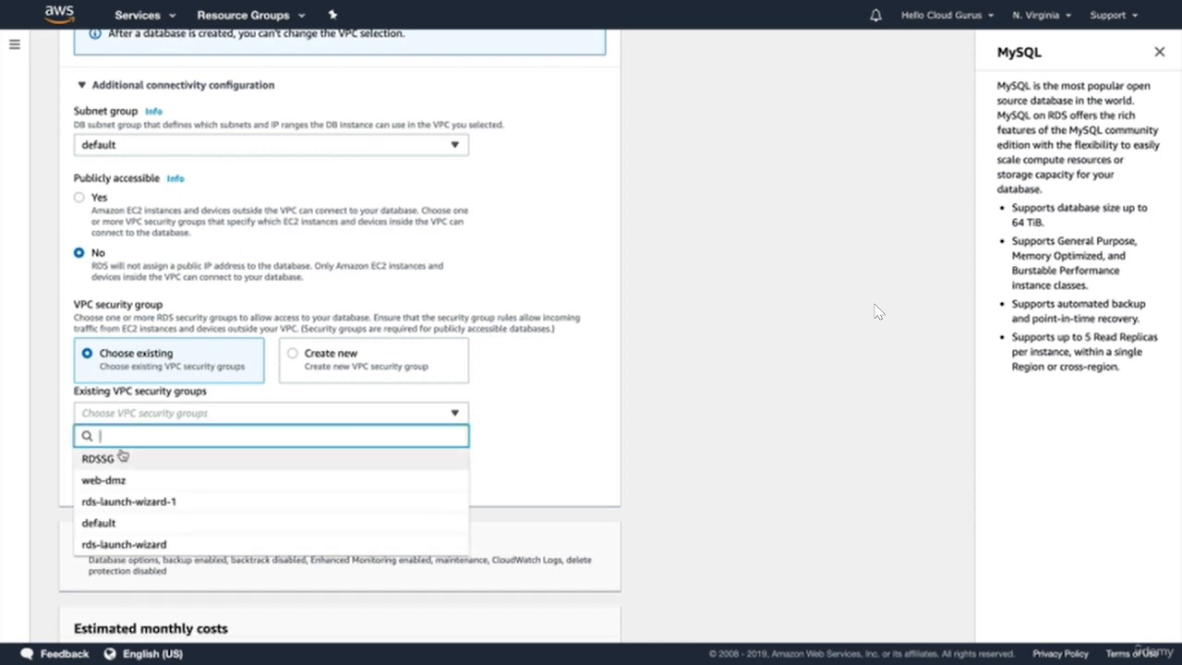
pyautogui.click(148, 544)
pyautogui.click(587, 442)
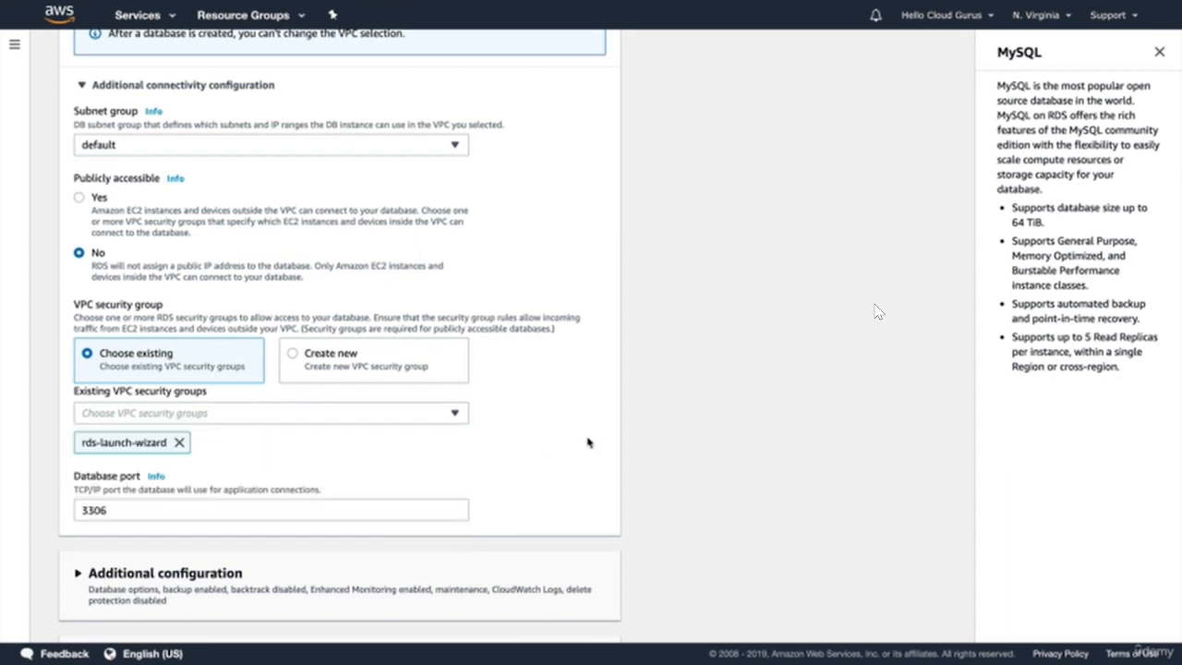
pyautogui.scroll(-2, 587, 442)
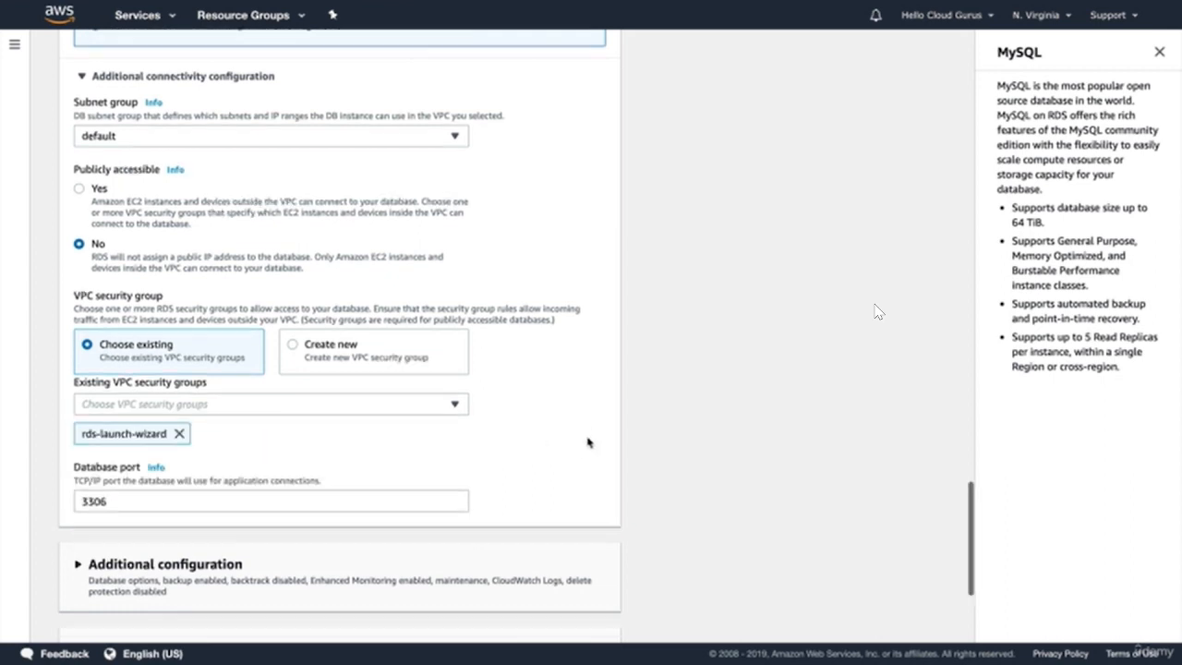
pyautogui.scroll(-5, 588, 442)
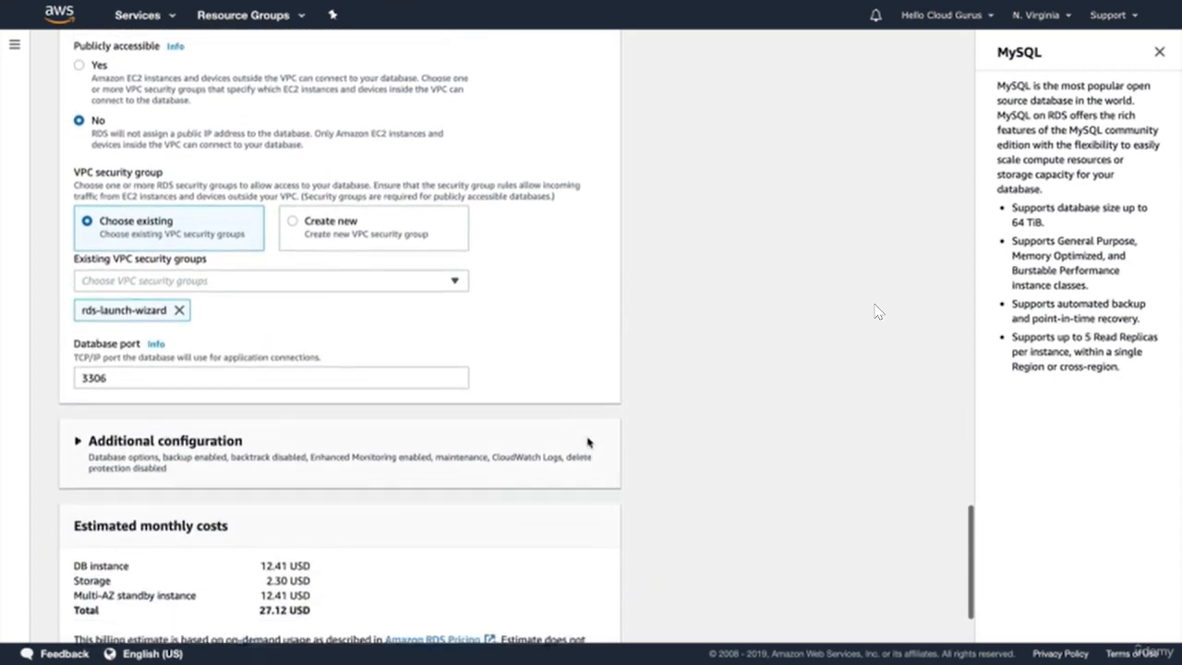
pyautogui.scroll(-1, 588, 443)
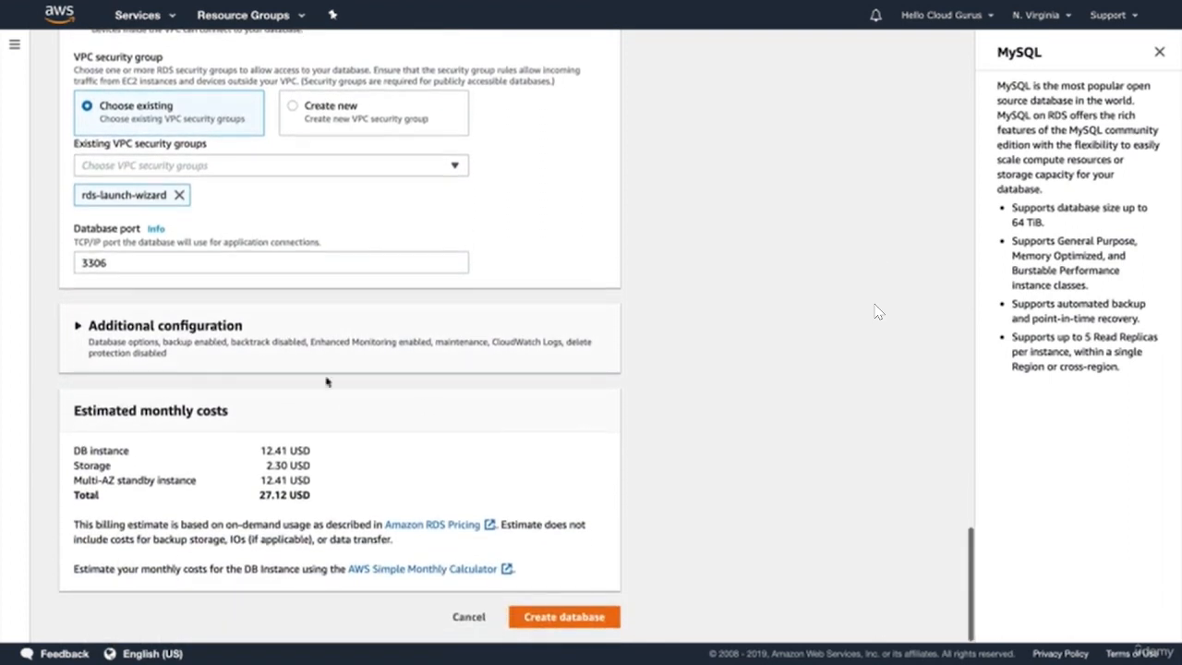
# - Under additional configuration, set the initial database name to acloudguru
pyautogui.click(155, 355)
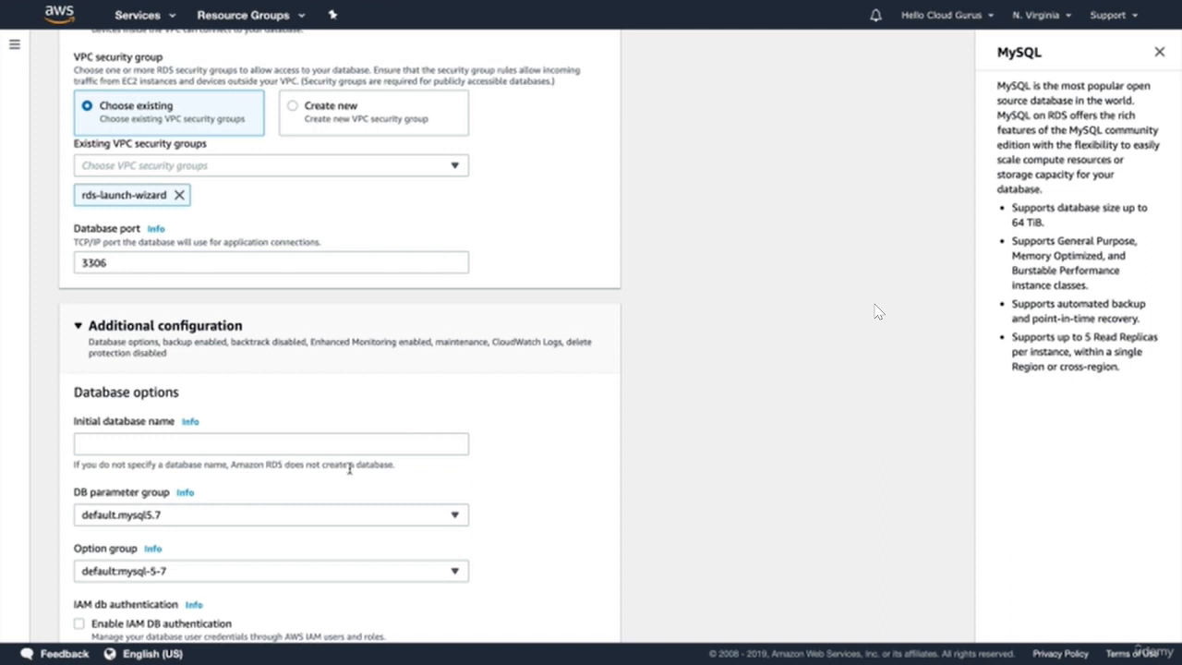
pyautogui.click(92, 447)
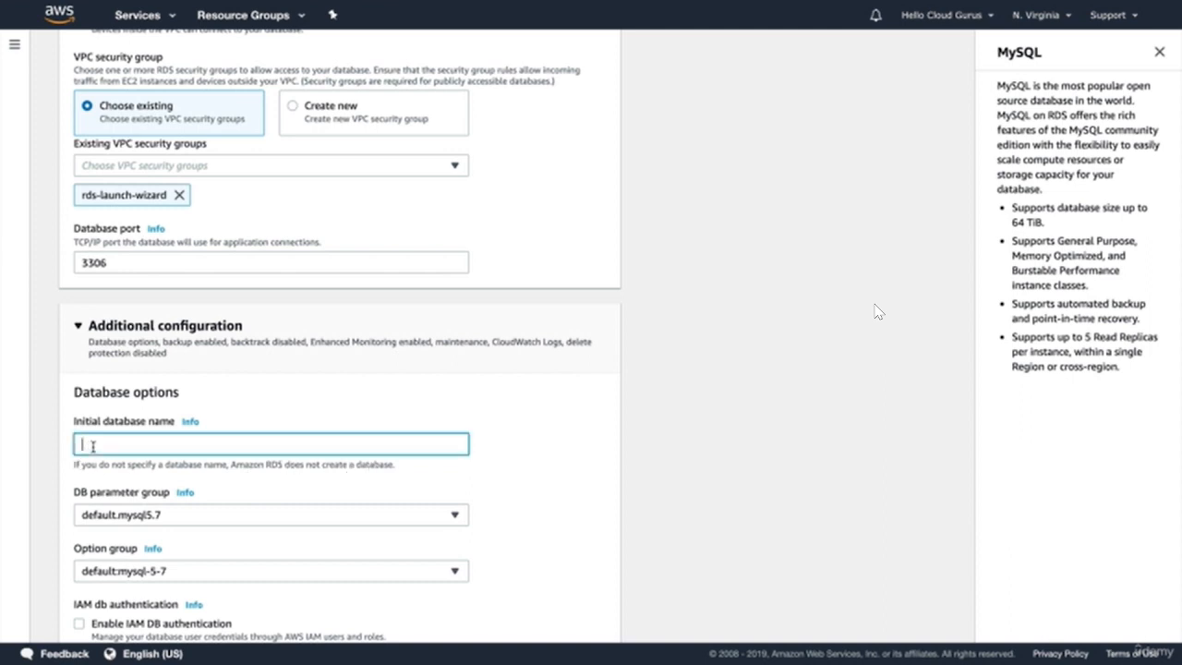
pyautogui.write('acloudguru')
pyautogui.click(256, 400)
# - Turn off enhanced monitoring and create the MySQL database
pyautogui.scroll(-5, 256, 400)
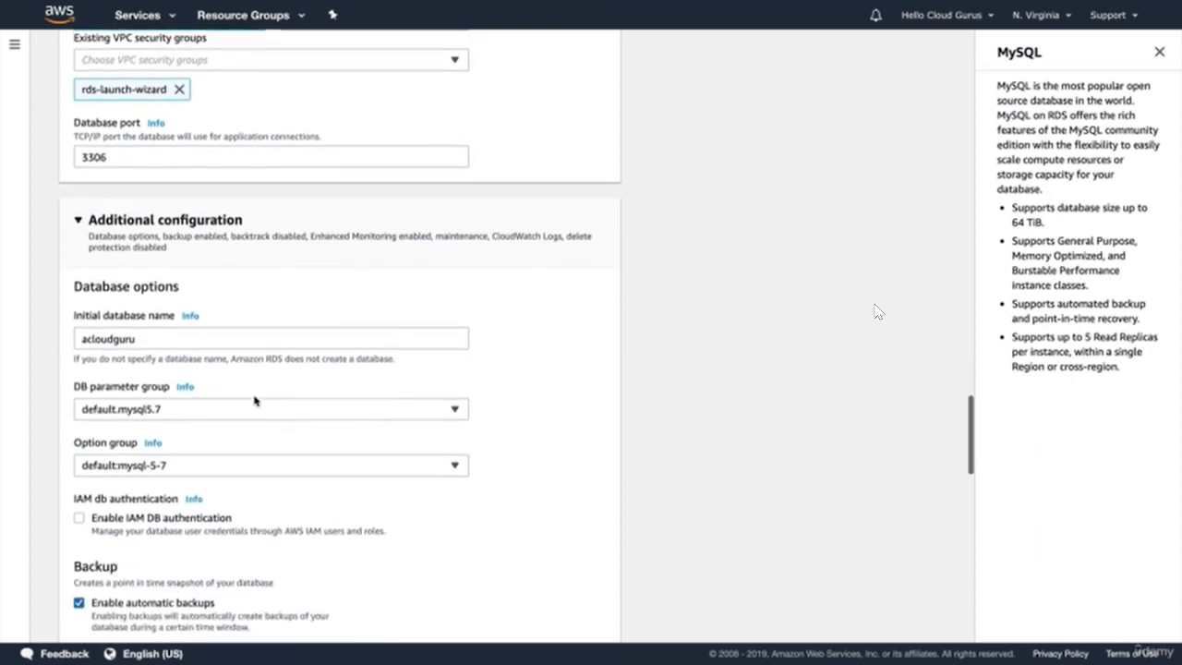
pyautogui.scroll(-4, 255, 401)
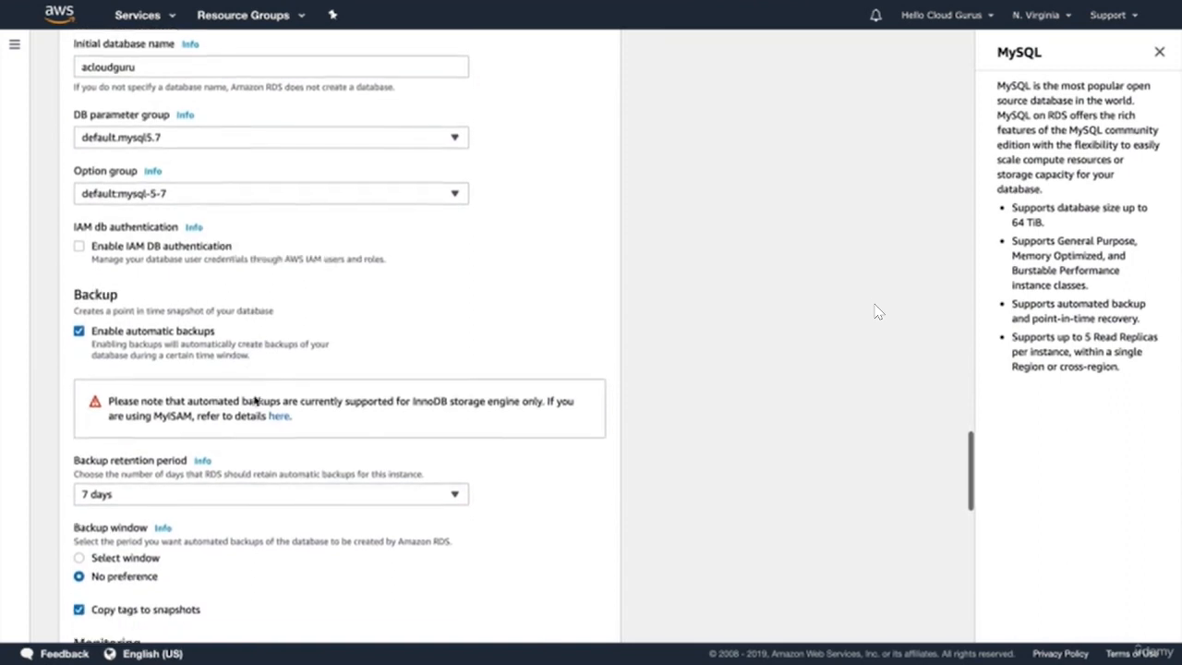
pyautogui.scroll(-2, 256, 401)
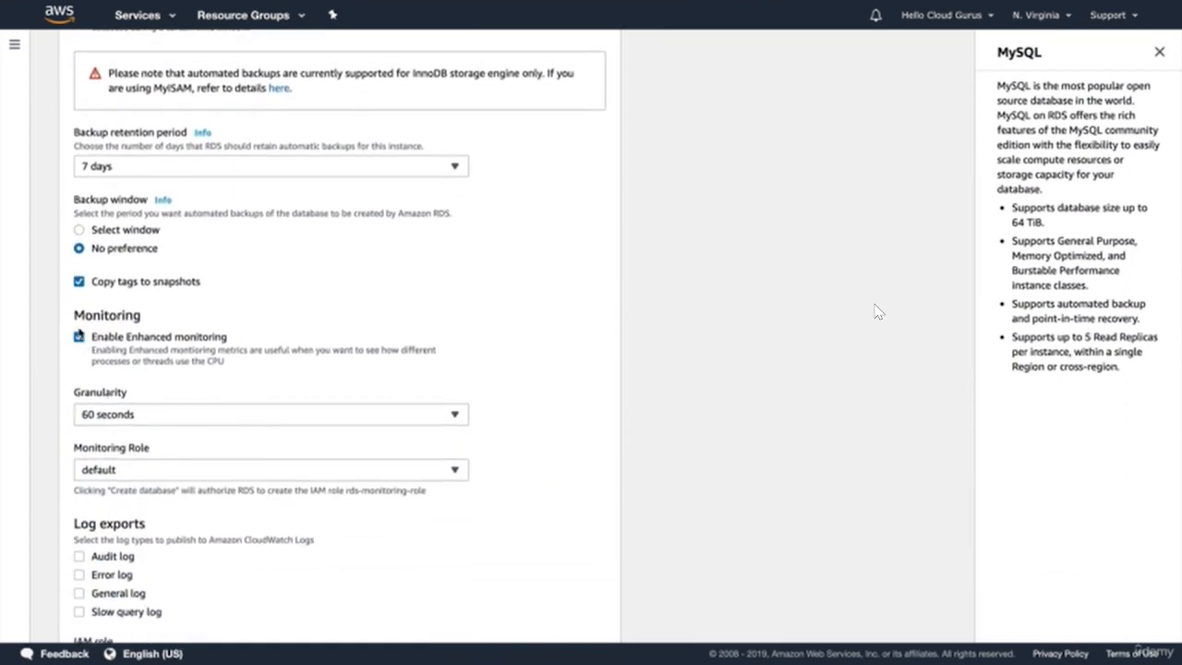
pyautogui.click(79, 337)
pyautogui.scroll(-5, 329, 347)
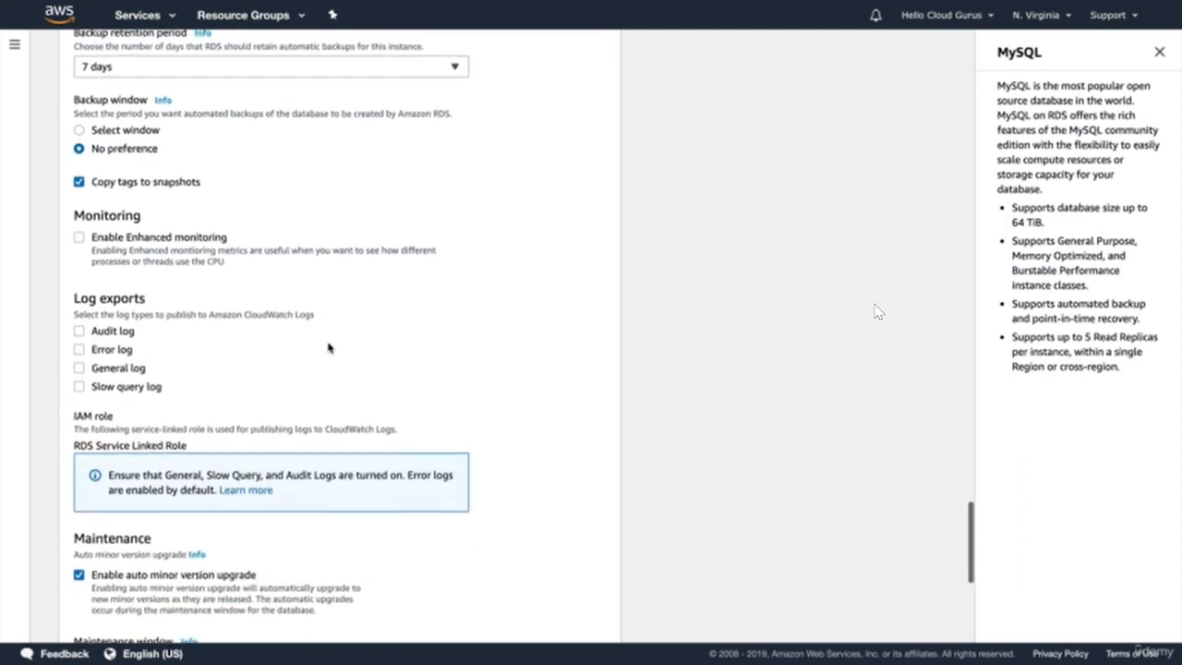
pyautogui.scroll(-3, 329, 347)
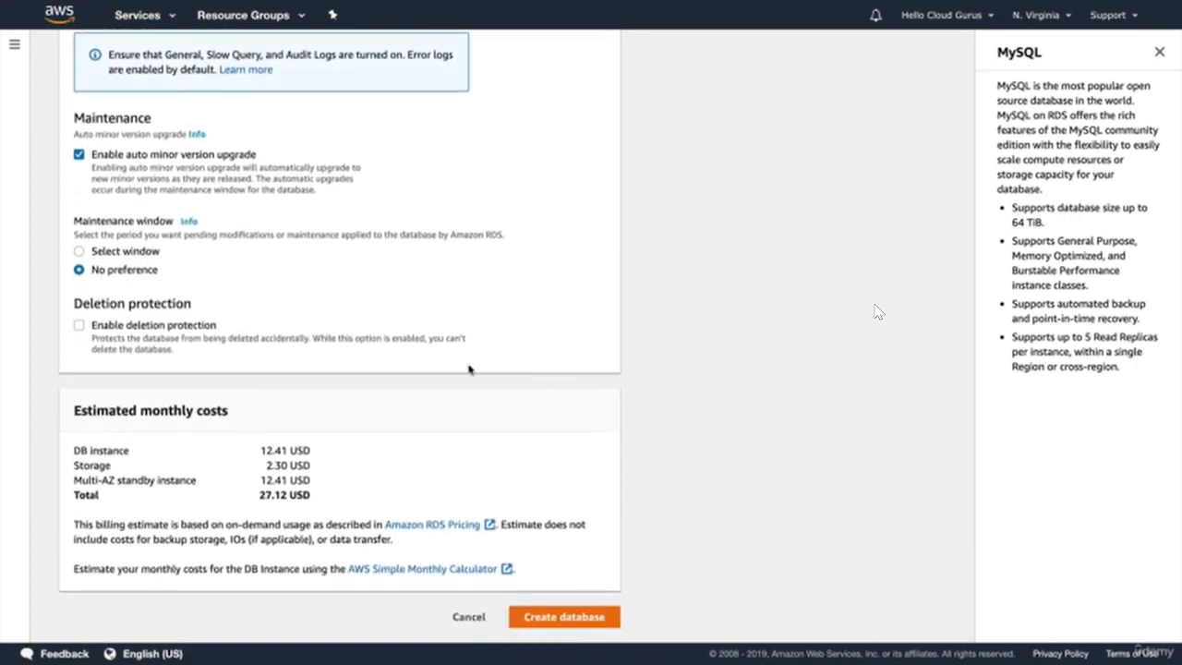
pyautogui.click(540, 617)
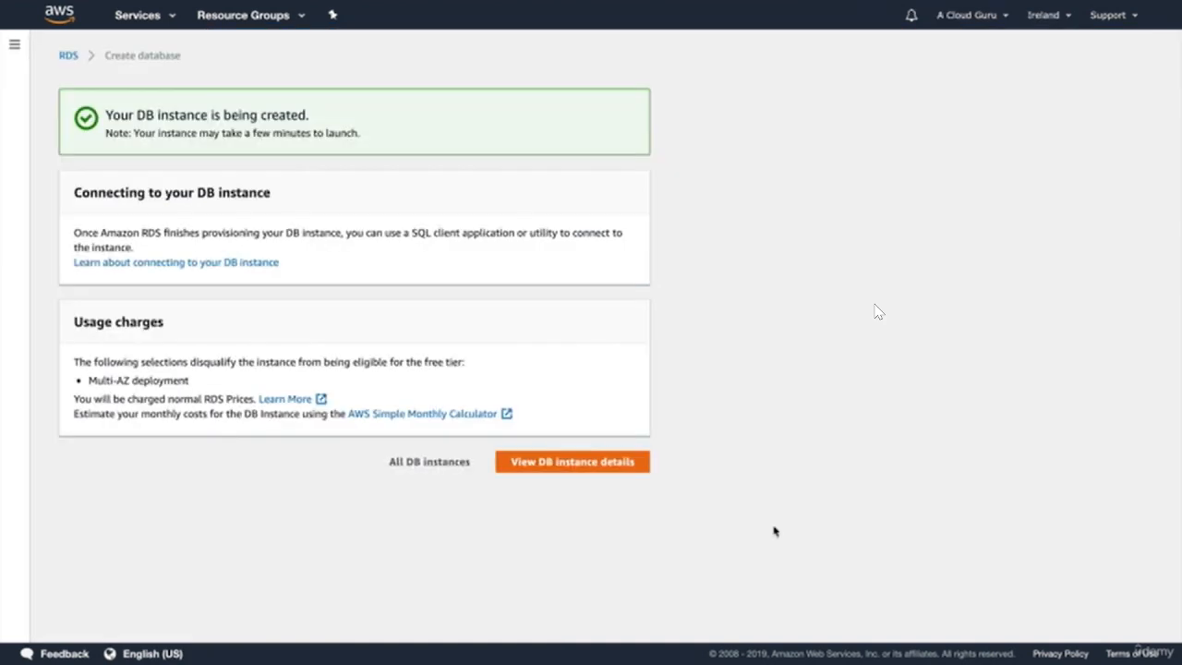
# - View the acloudguru DB instance details, then go to the IAM console
pyautogui.click(569, 461)
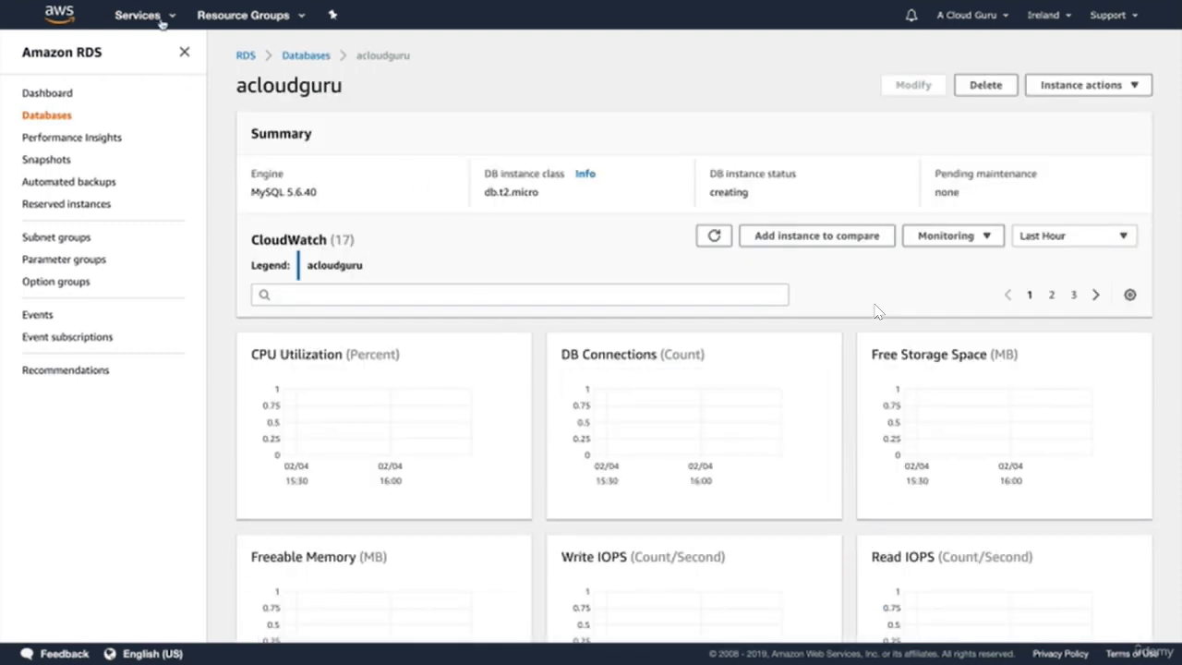
pyautogui.click(162, 23)
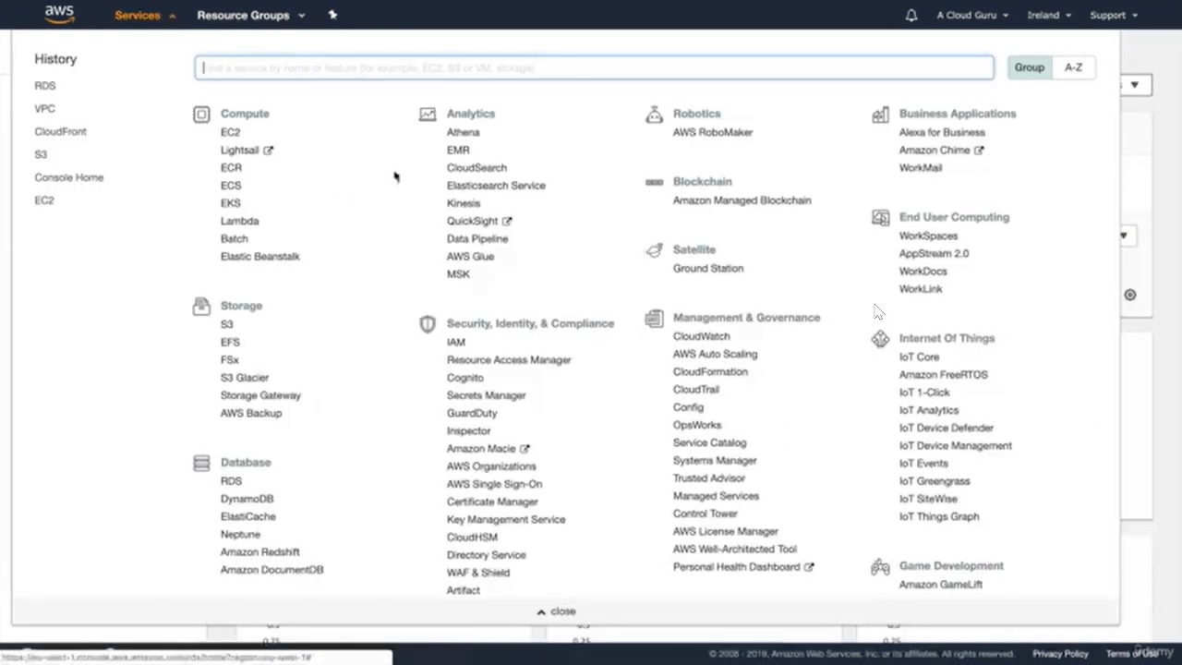
pyautogui.click(457, 342)
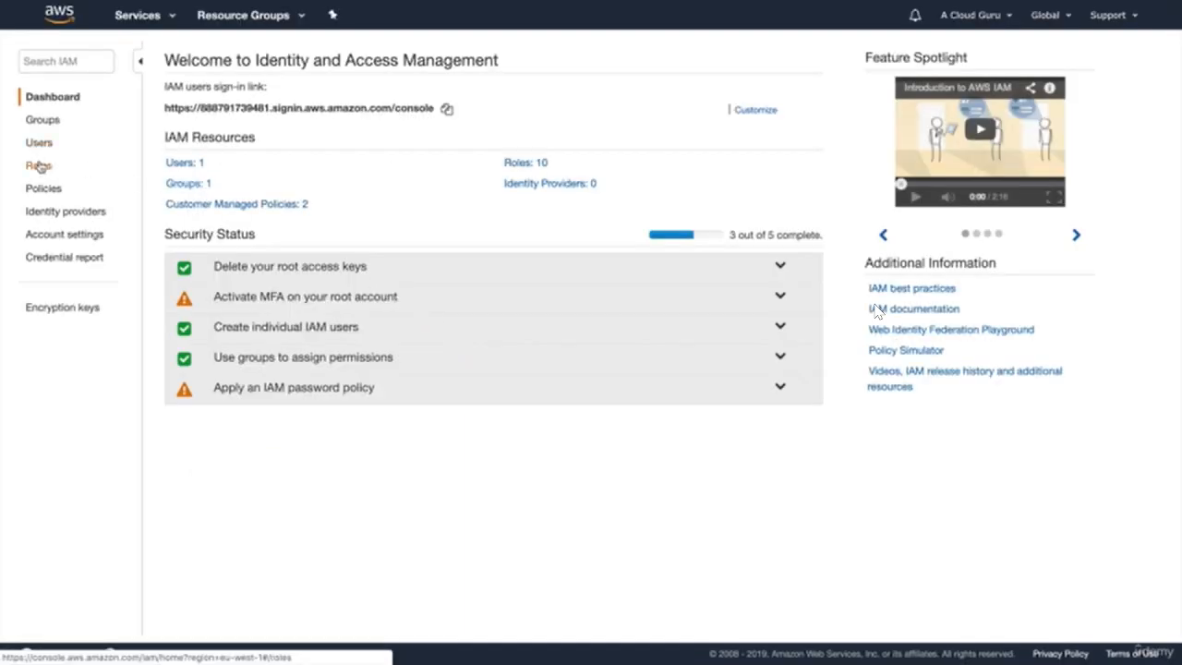
# - Start a new IAM role for EC2 and attach the AmazonS3FullAccess policy
pyautogui.click(39, 165)
pyautogui.scroll(-3, 359, 267)
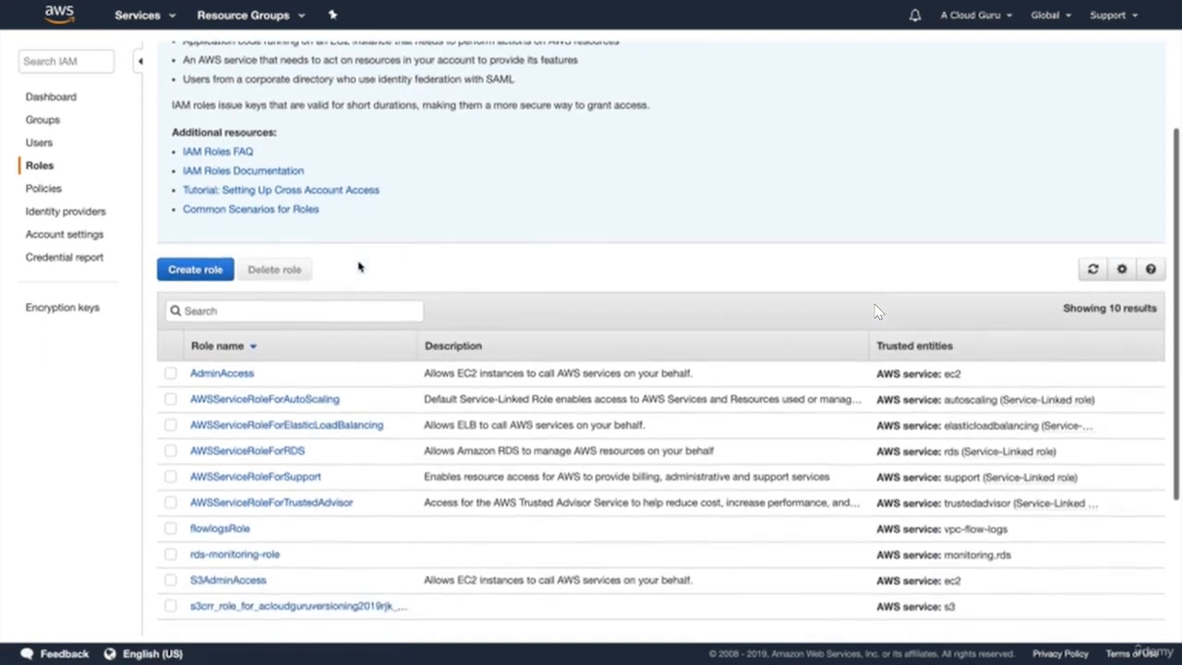
pyautogui.click(211, 267)
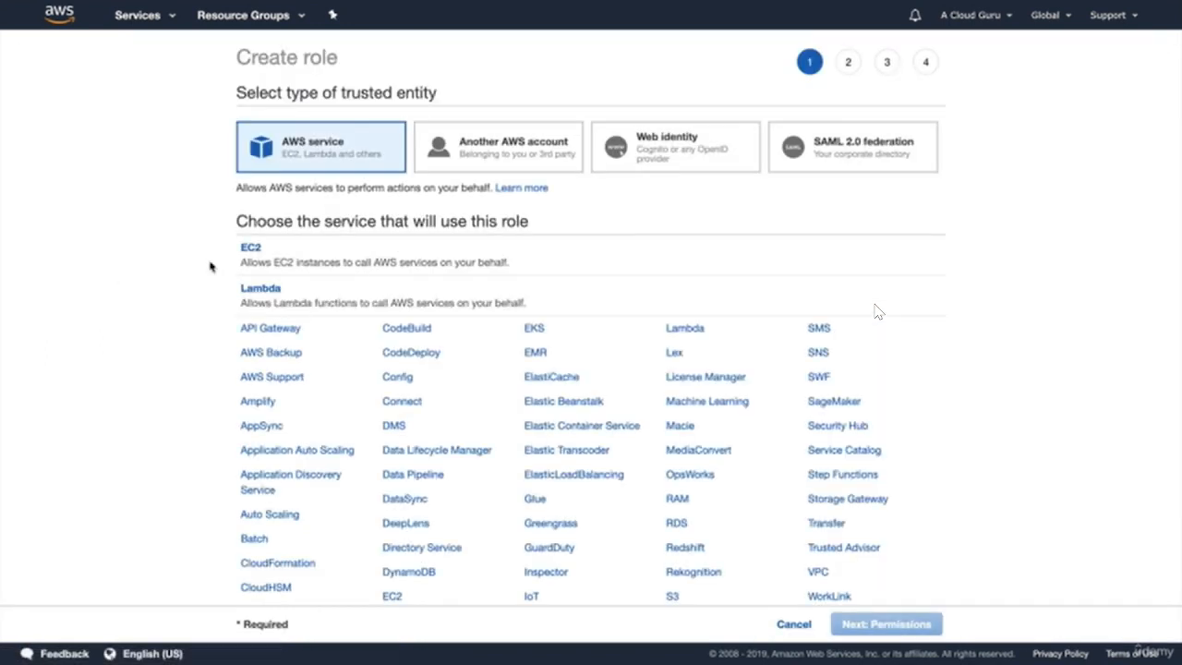
pyautogui.click(251, 249)
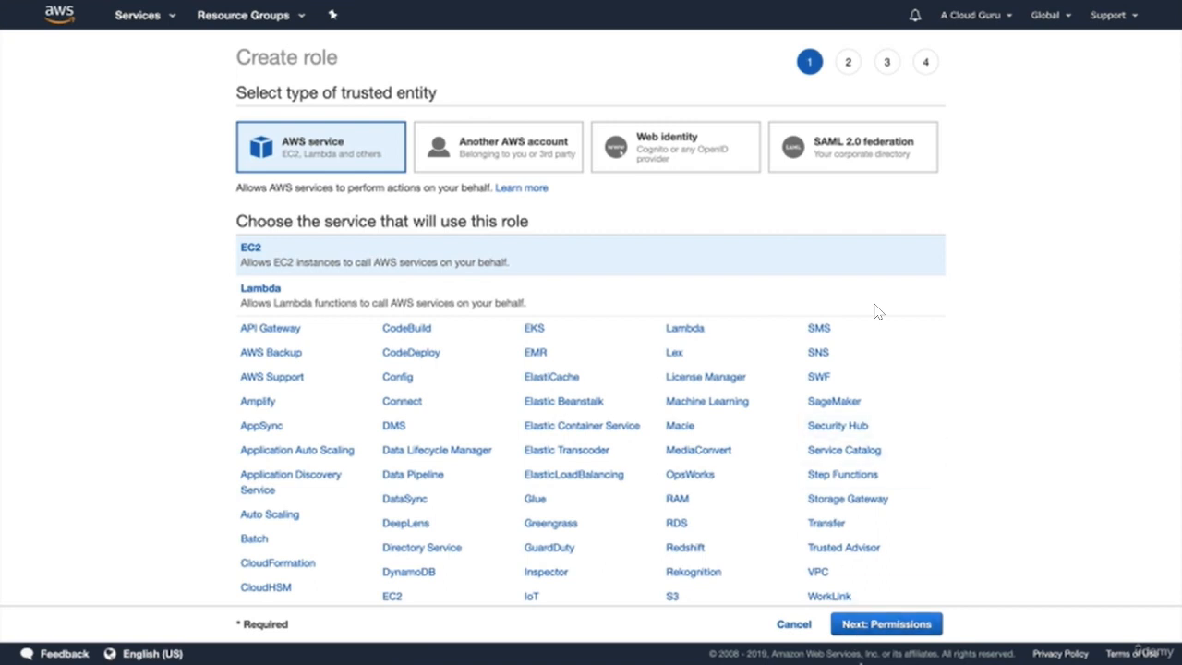
pyautogui.click(872, 625)
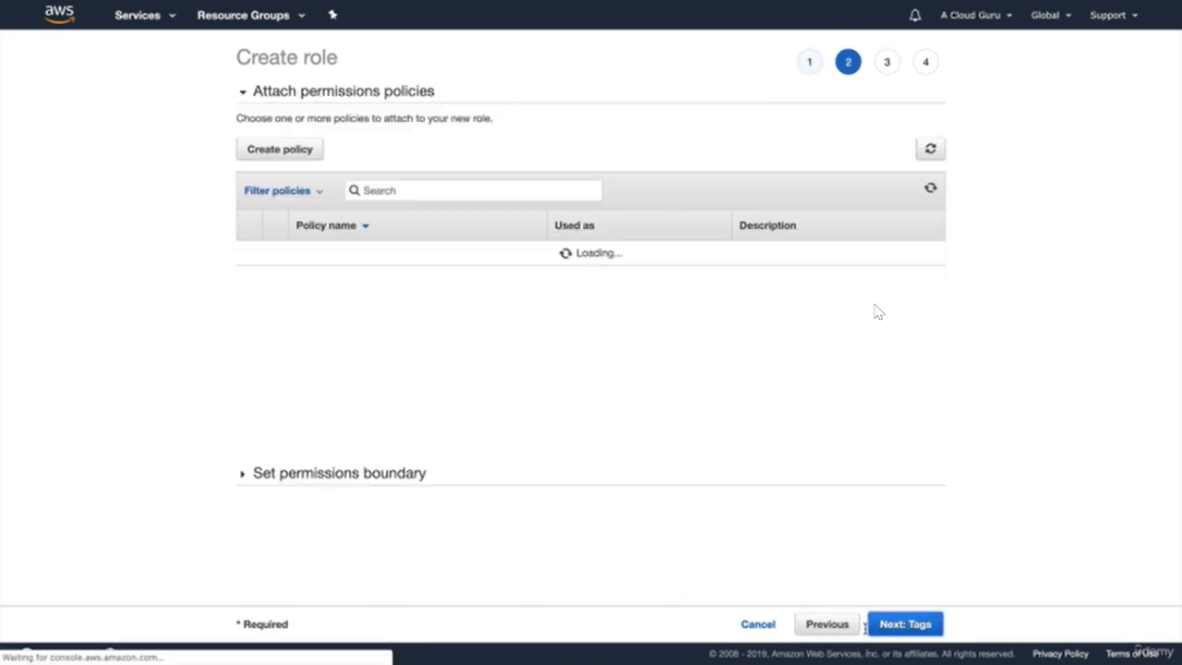
pyautogui.click(447, 192)
pyautogui.write('s3')
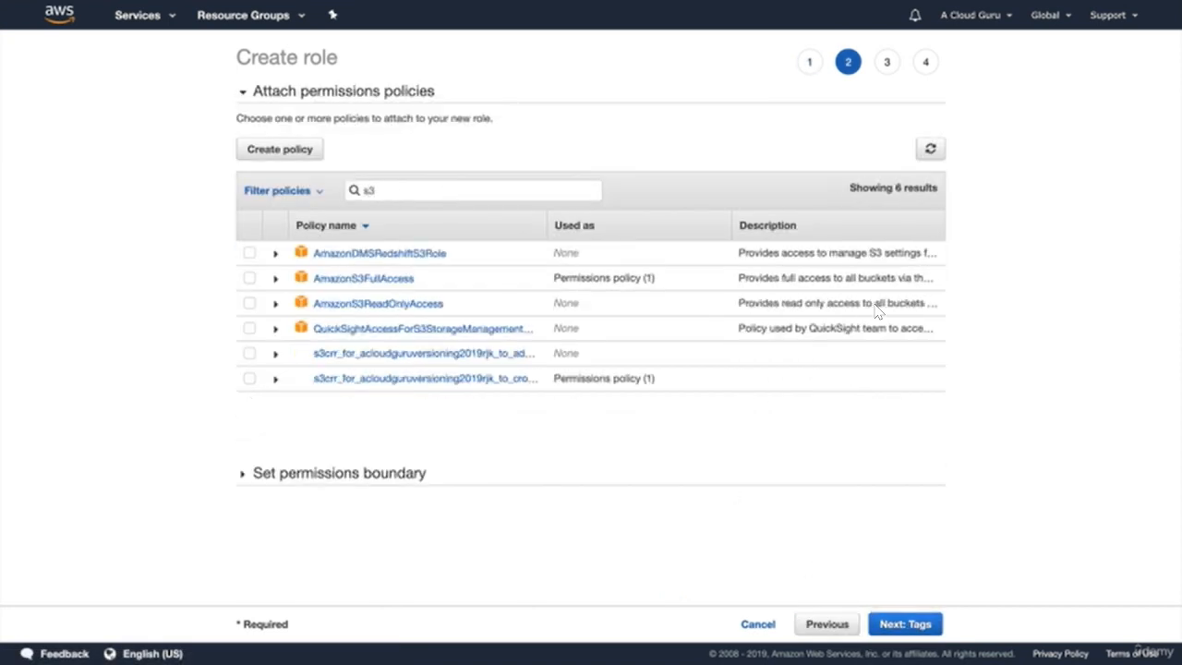
pyautogui.click(248, 277)
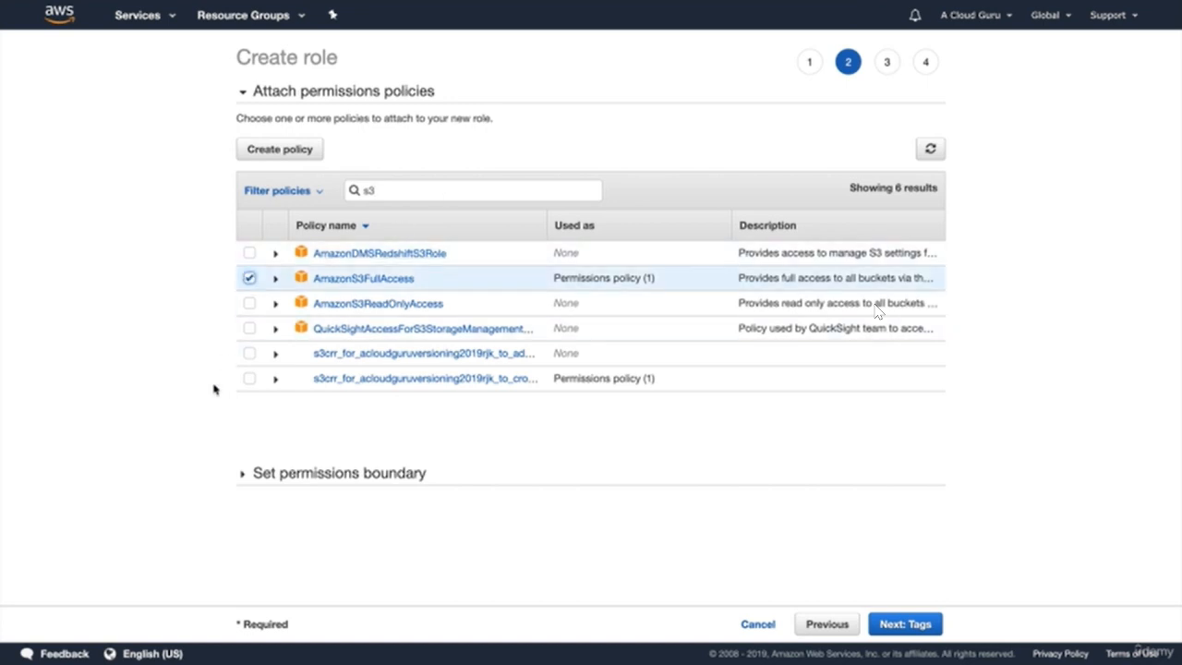
# - Skip tags, name the role S3ForWP, and create it
pyautogui.click(910, 623)
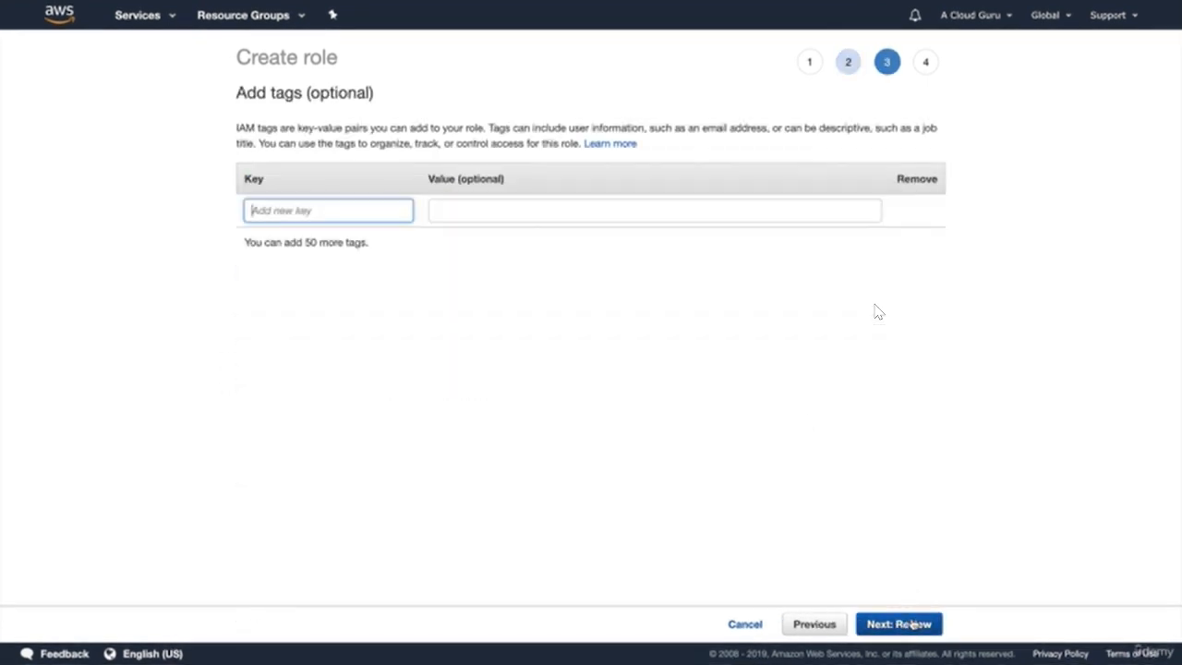
pyautogui.click(909, 624)
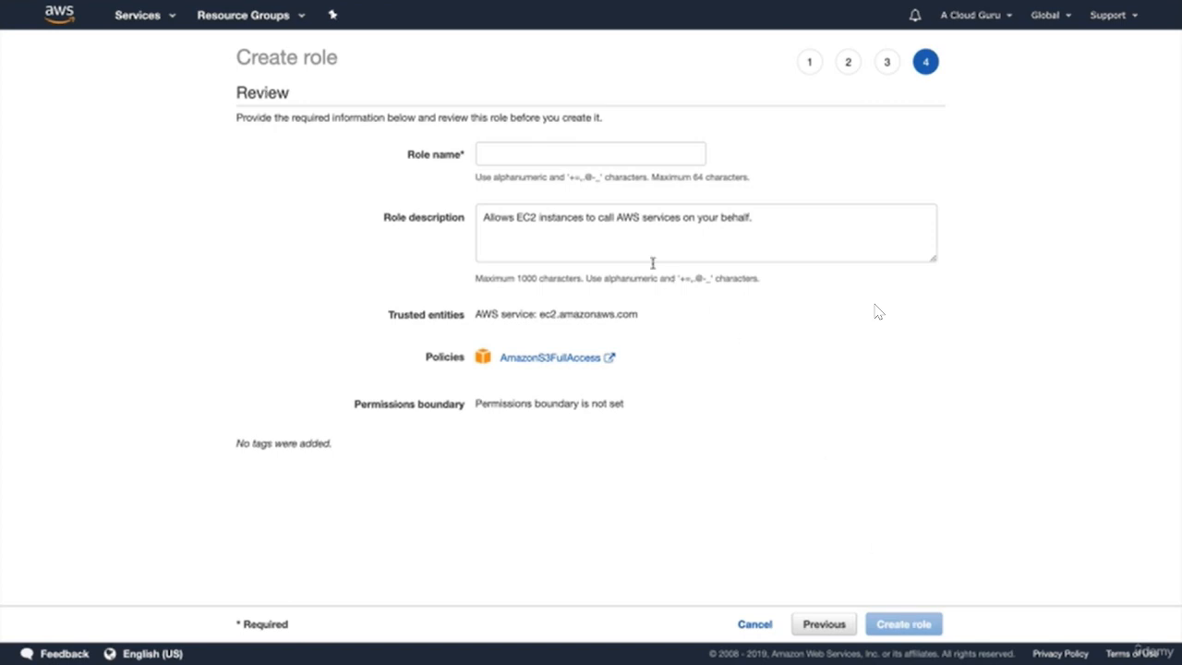
pyautogui.click(562, 152)
pyautogui.write('S')
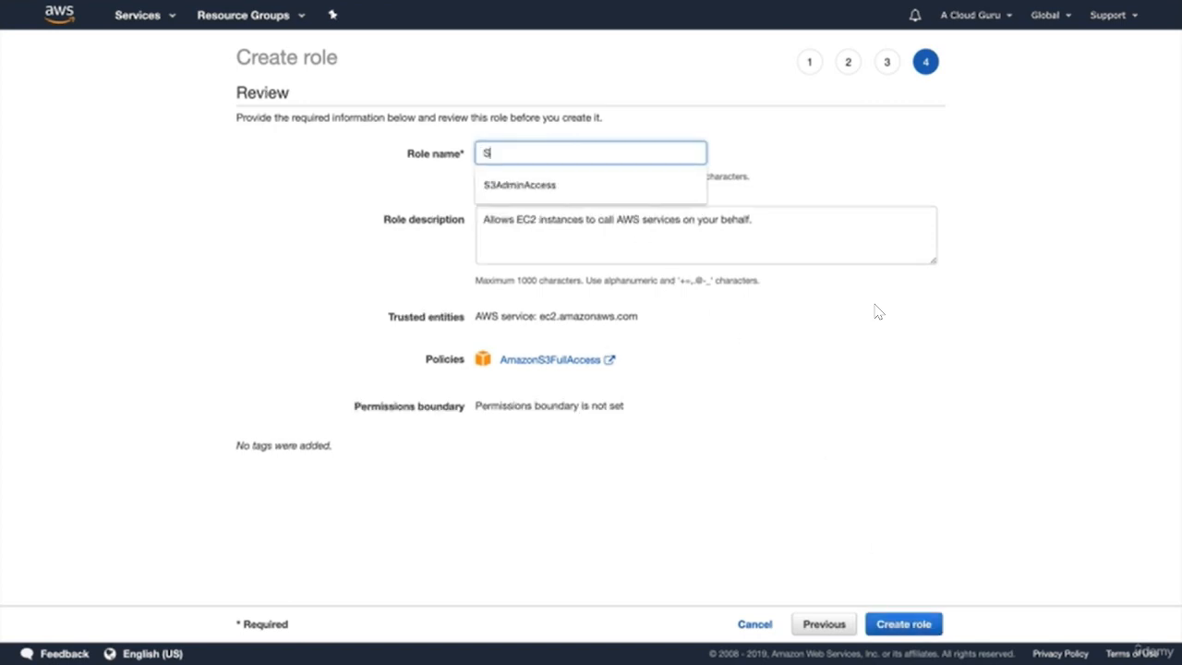
pyautogui.write('3ForWP')
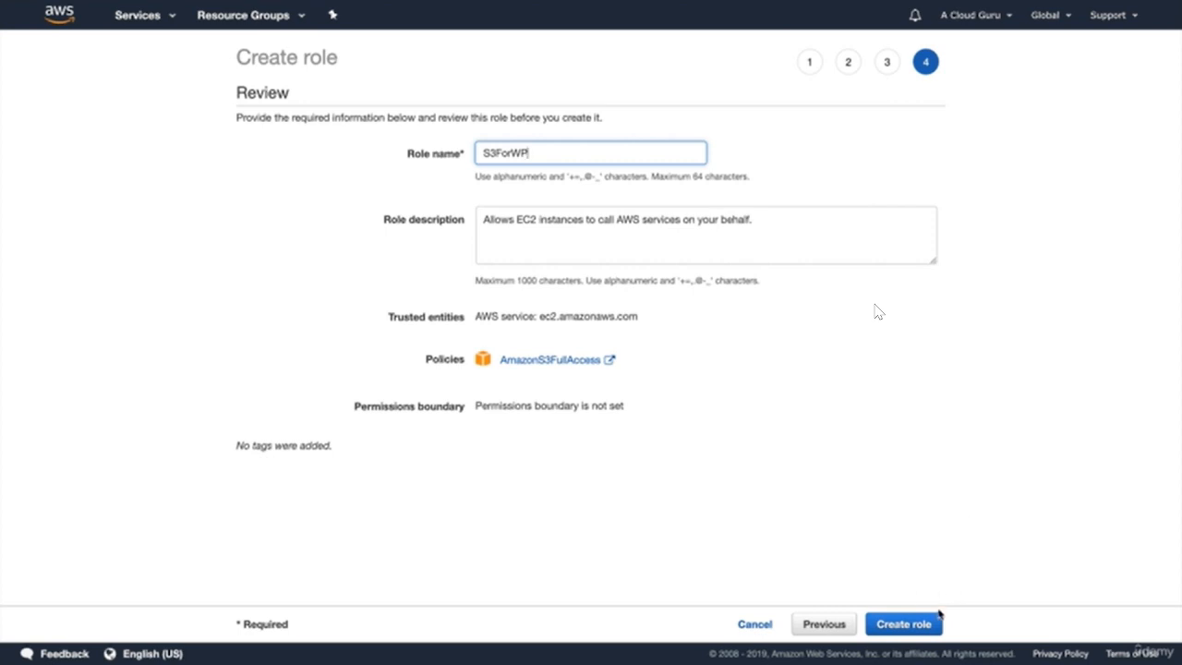
pyautogui.click(891, 624)
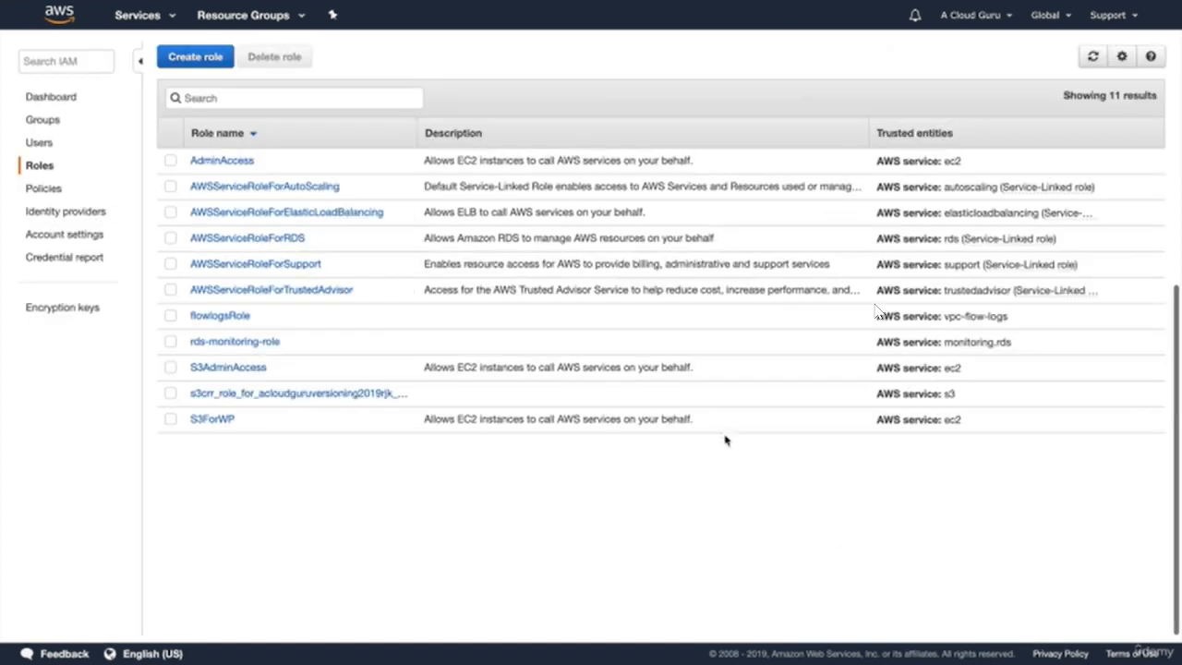
# - Begin launching an EC2 instance with the Amazon Linux 2 image on t2.micro
pyautogui.click(151, 16)
pyautogui.click(231, 132)
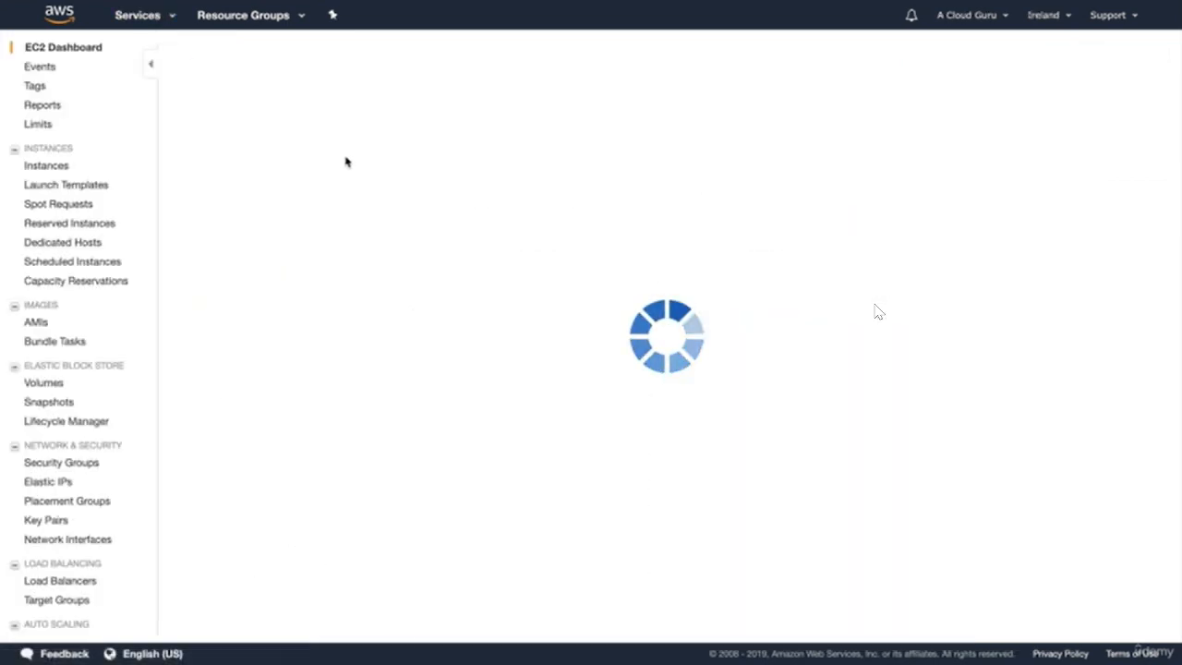
pyautogui.click(226, 313)
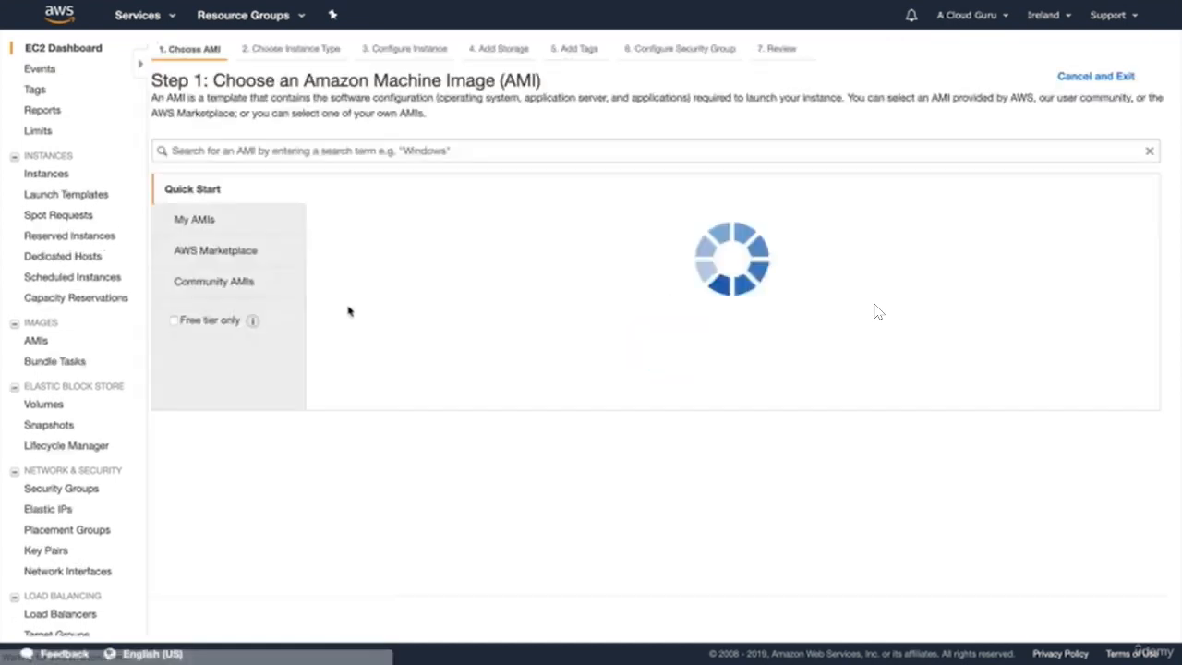
pyautogui.click(1096, 222)
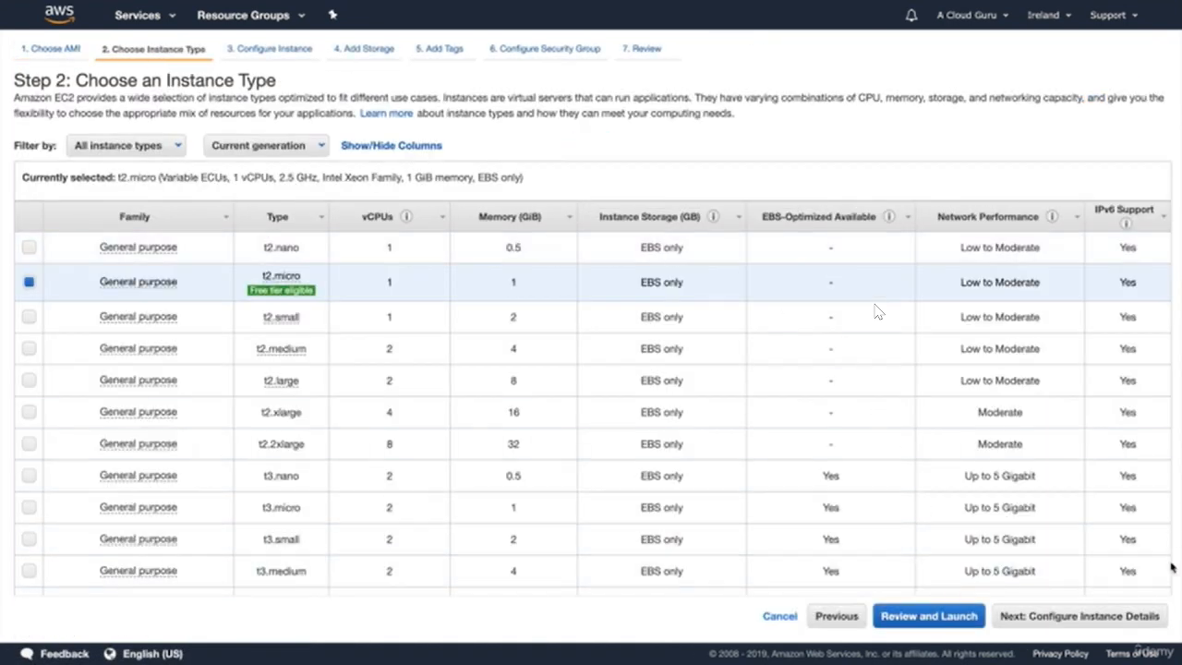
pyautogui.click(1095, 616)
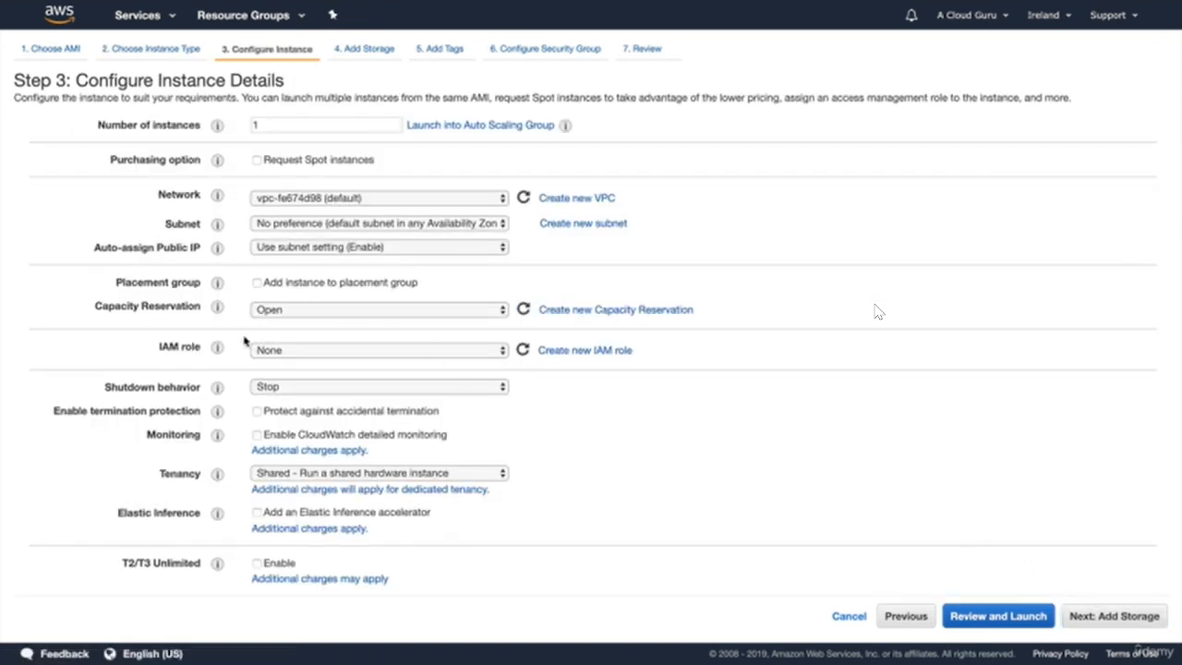
# - Assign the S3ForWP IAM role and expand the Advanced Details section
pyautogui.click(297, 349)
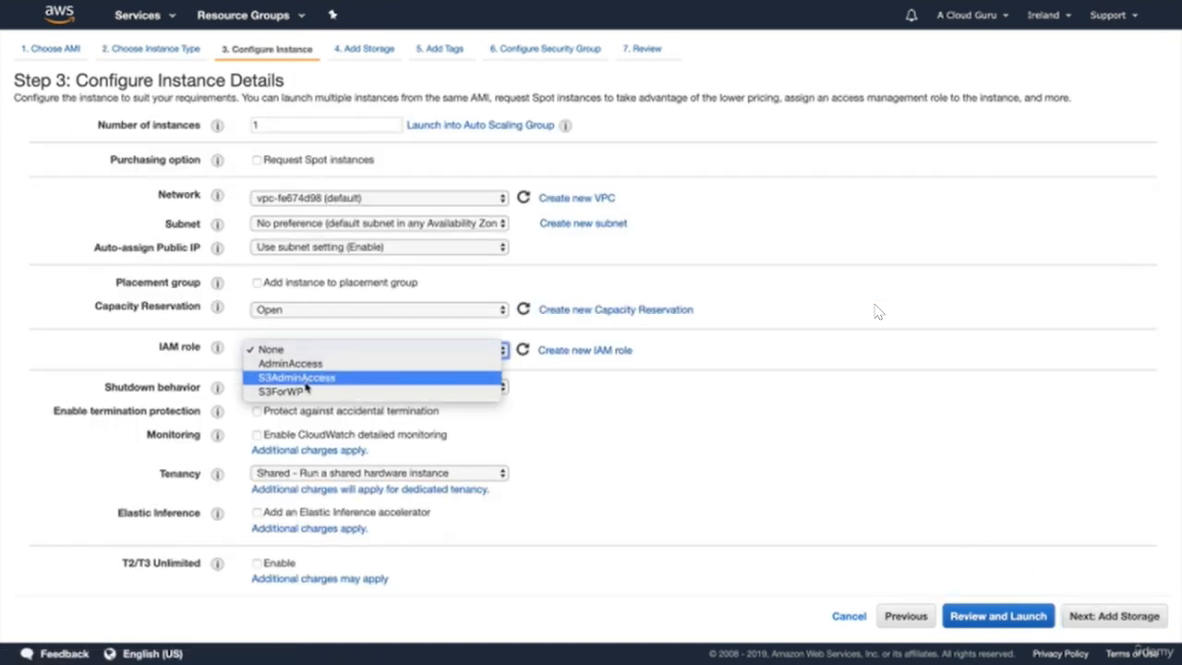
pyautogui.click(304, 392)
pyautogui.scroll(-1, 671, 453)
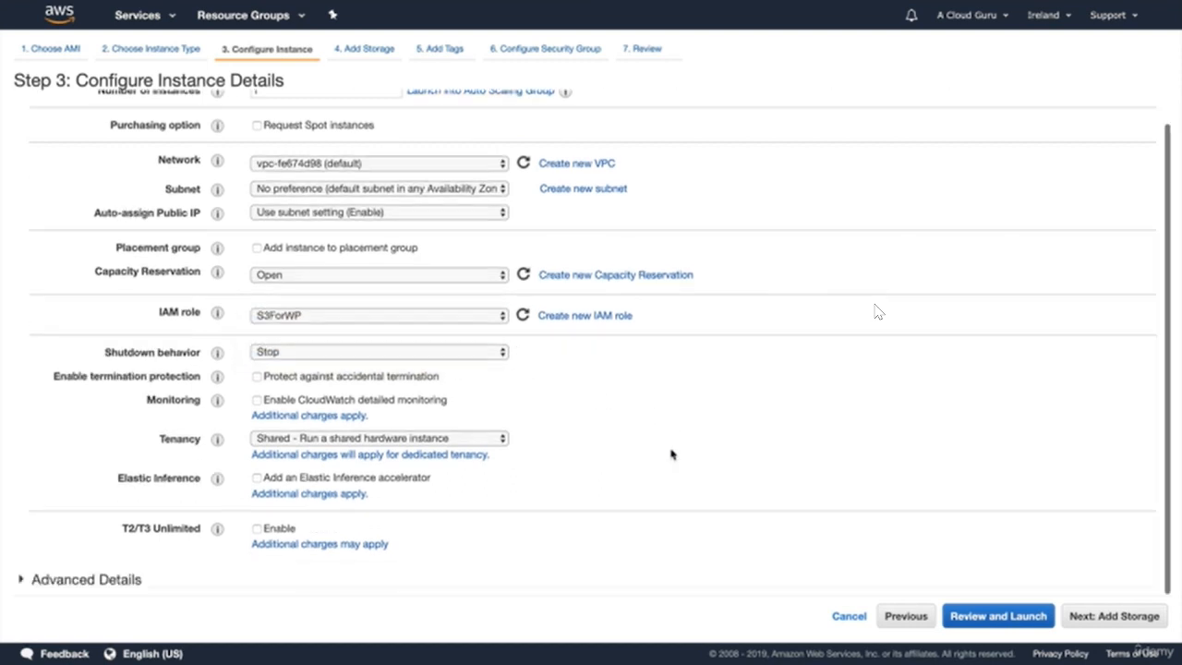
pyautogui.click(74, 579)
pyautogui.scroll(-3, 73, 589)
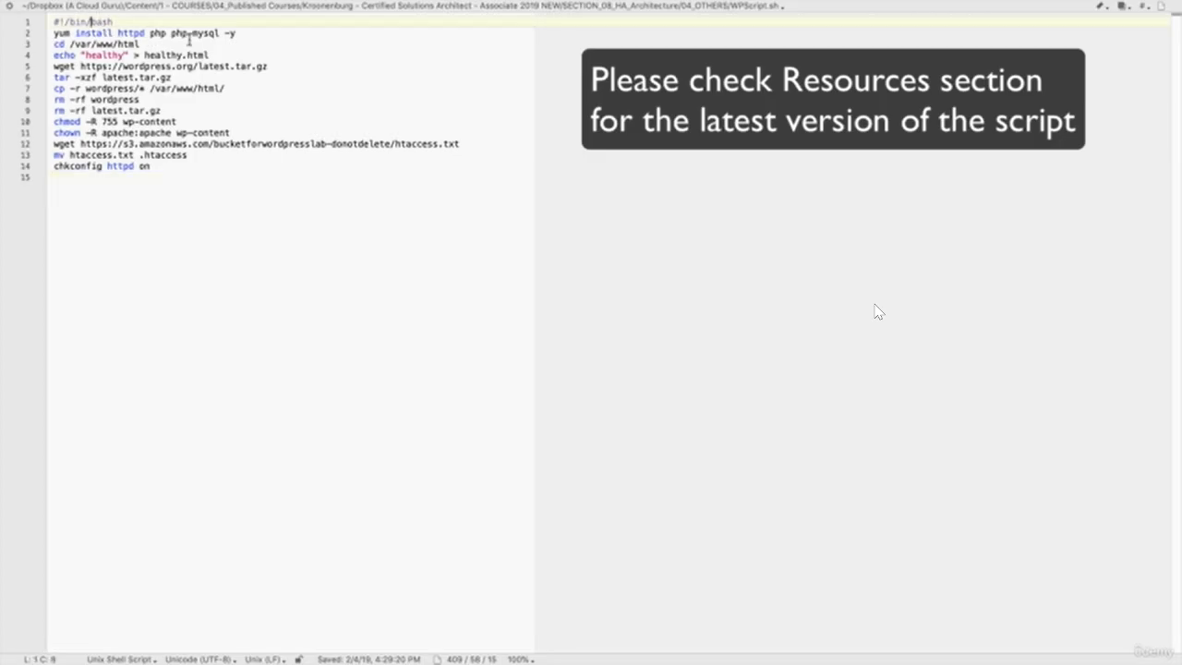
pyautogui.press('Down')
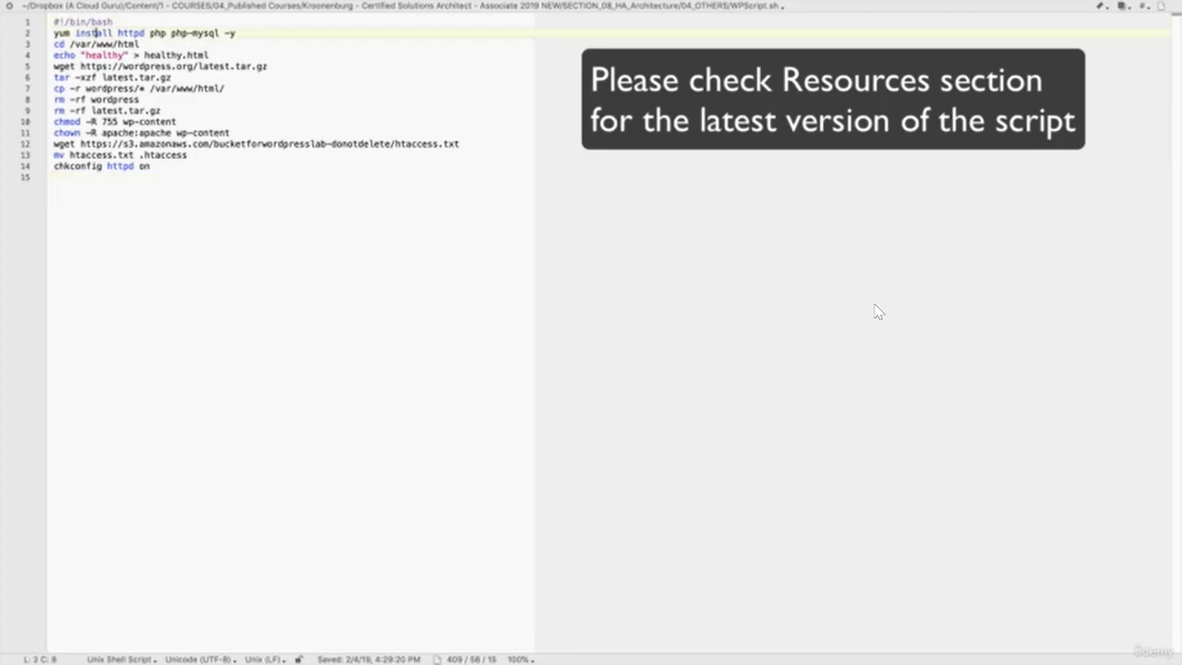
pyautogui.press('Right')
pyautogui.press('Right')
pyautogui.press('Right')
pyautogui.press('Right')
pyautogui.press('Right')
pyautogui.press('Right')
pyautogui.press('Right')
pyautogui.press('Right')
pyautogui.press('Right')
pyautogui.press('Right')
pyautogui.press('Right')
pyautogui.press('Right')
pyautogui.press('Right')
pyautogui.press('Right')
pyautogui.press('Right')
pyautogui.press('Up')
pyautogui.write('\\')
pyautogui.press('BackSpace')
pyautogui.press('Return')
pyautogui.write('y')
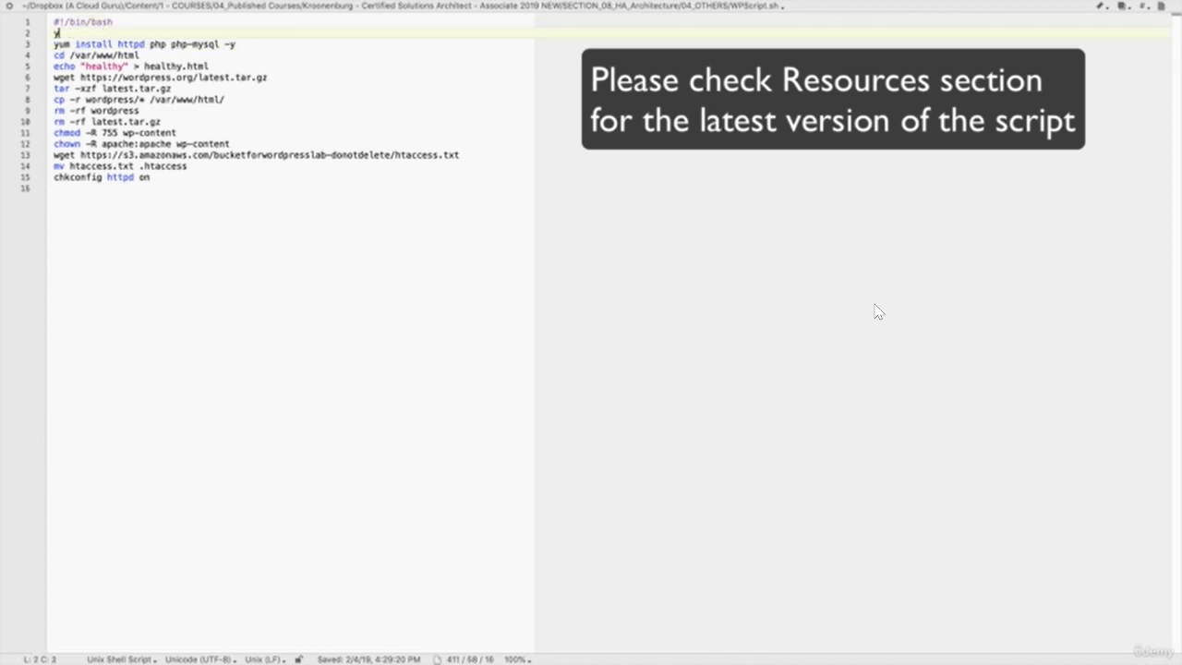
pyautogui.write('um update -y')
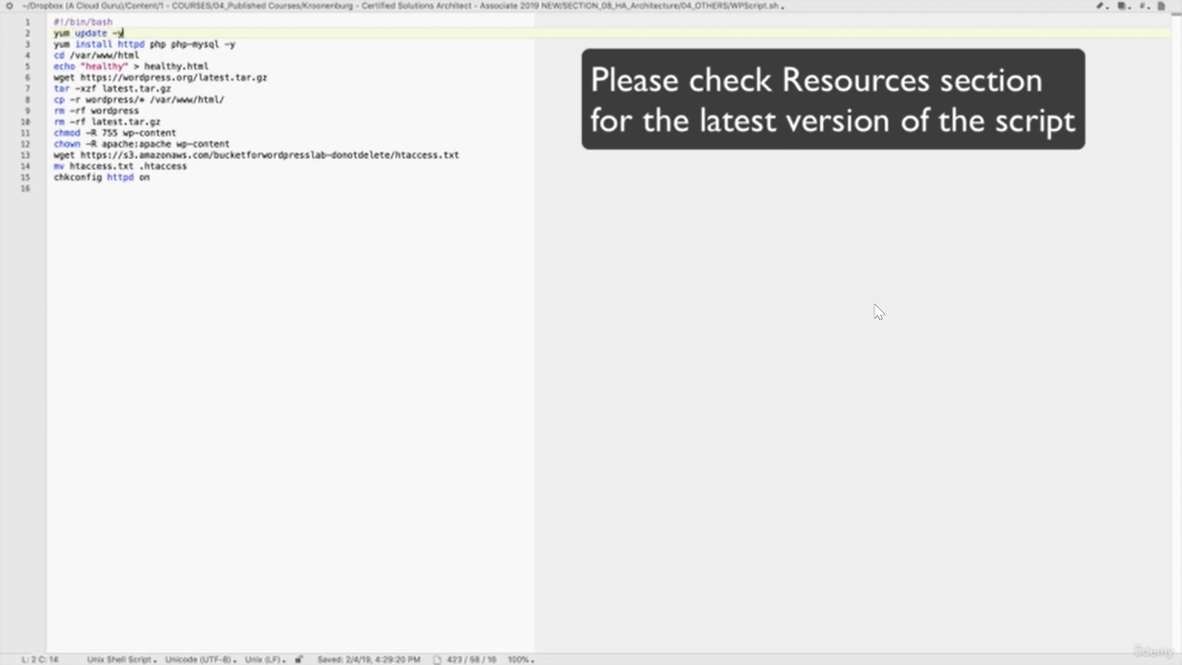
pyautogui.press('Down')
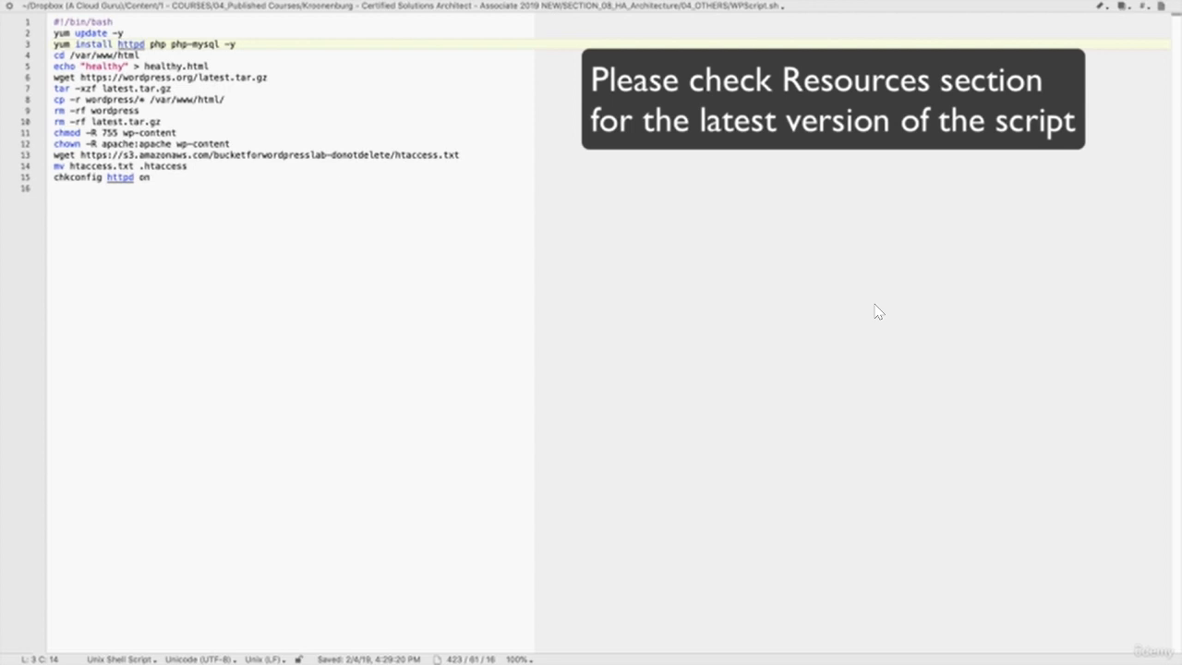
pyautogui.press('Down')
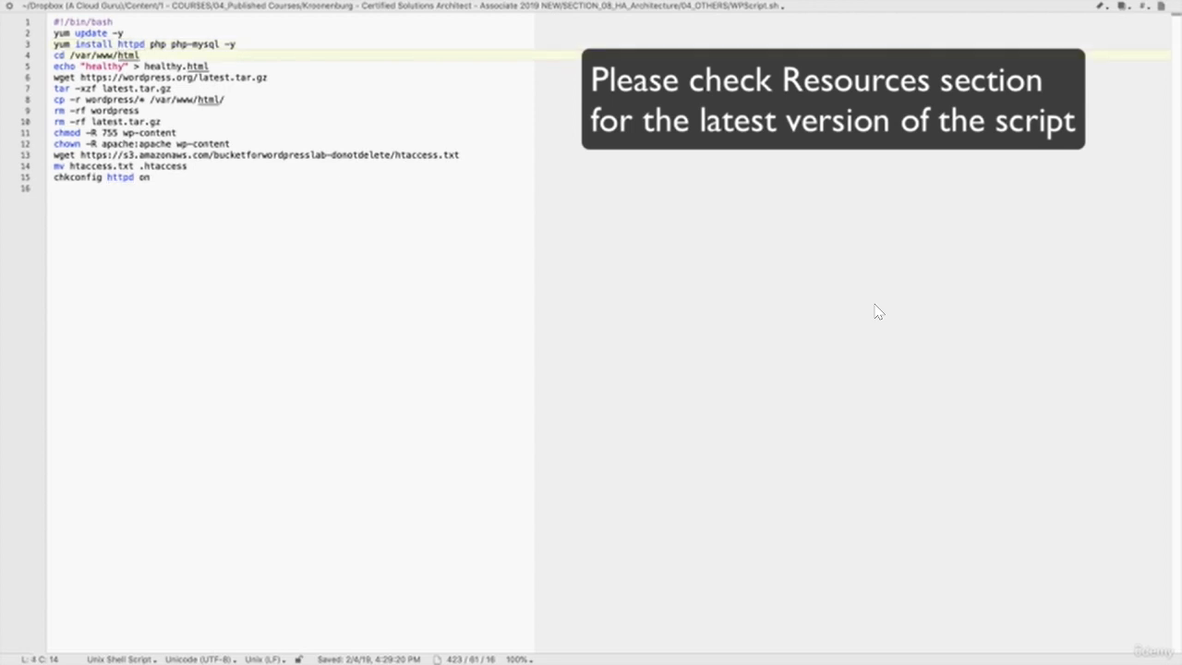
pyautogui.press('Down')
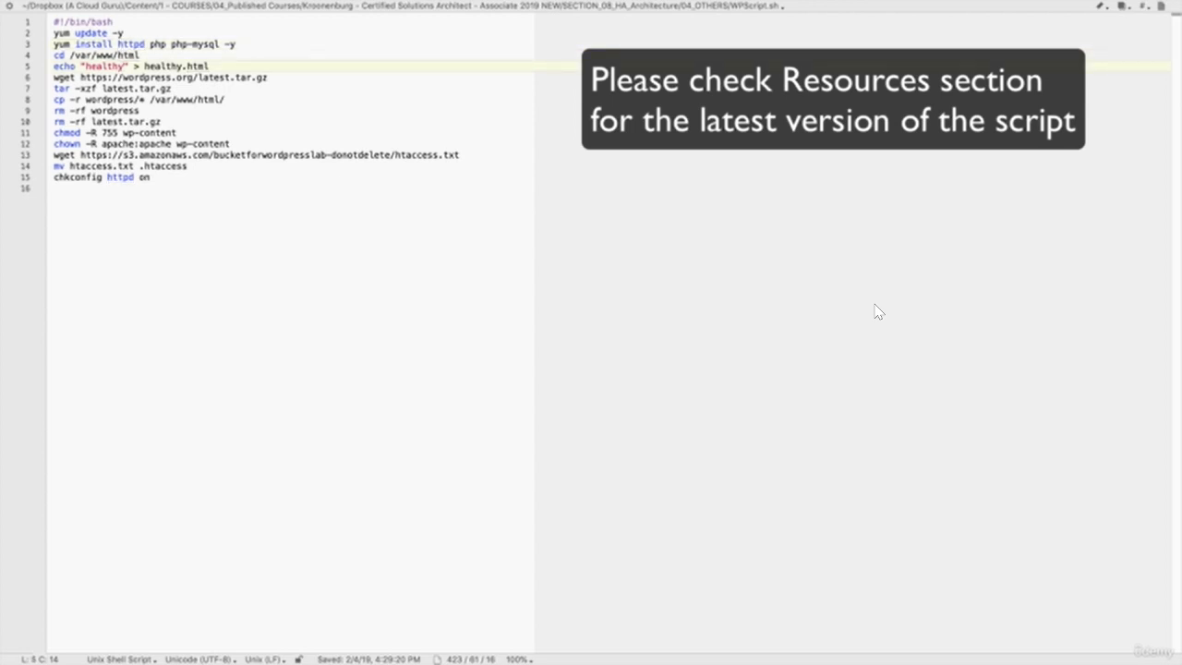
# - Review WPScript.sh's download, extraction, cleanup and chkconfig lines, then copy the whole script
pyautogui.press('Right')
pyautogui.press('Right')
pyautogui.press('Right')
pyautogui.press('Right')
pyautogui.press('Right')
pyautogui.press('Right')
pyautogui.press('Right')
pyautogui.press('Right')
pyautogui.press('Down')
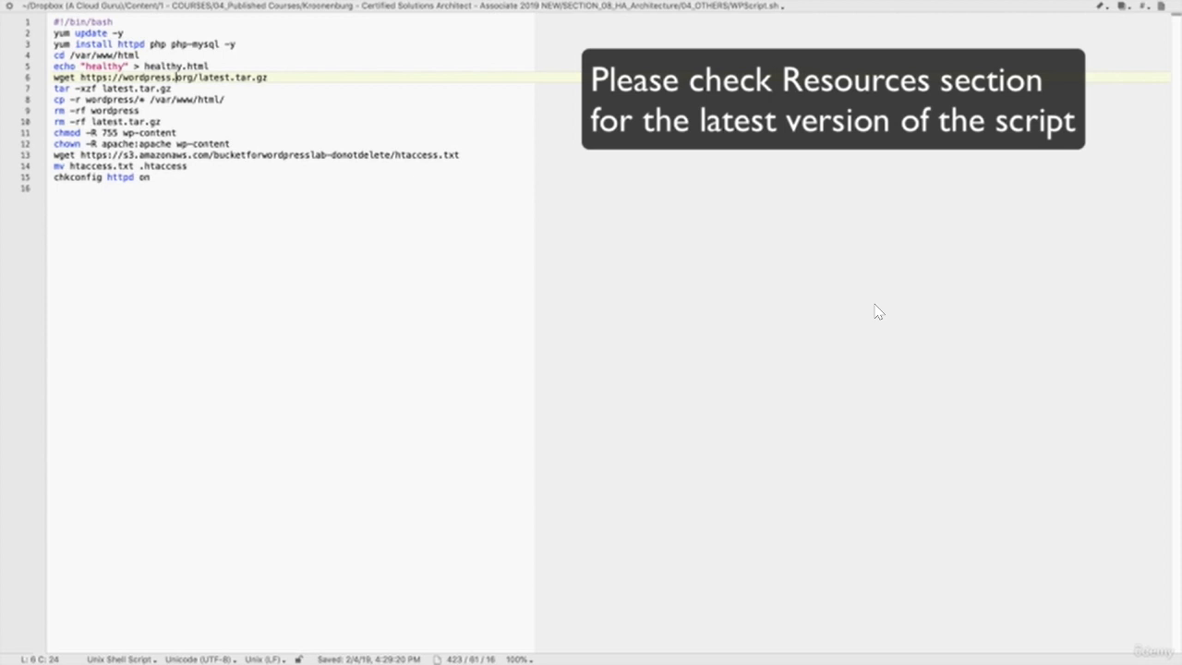
pyautogui.press('Down')
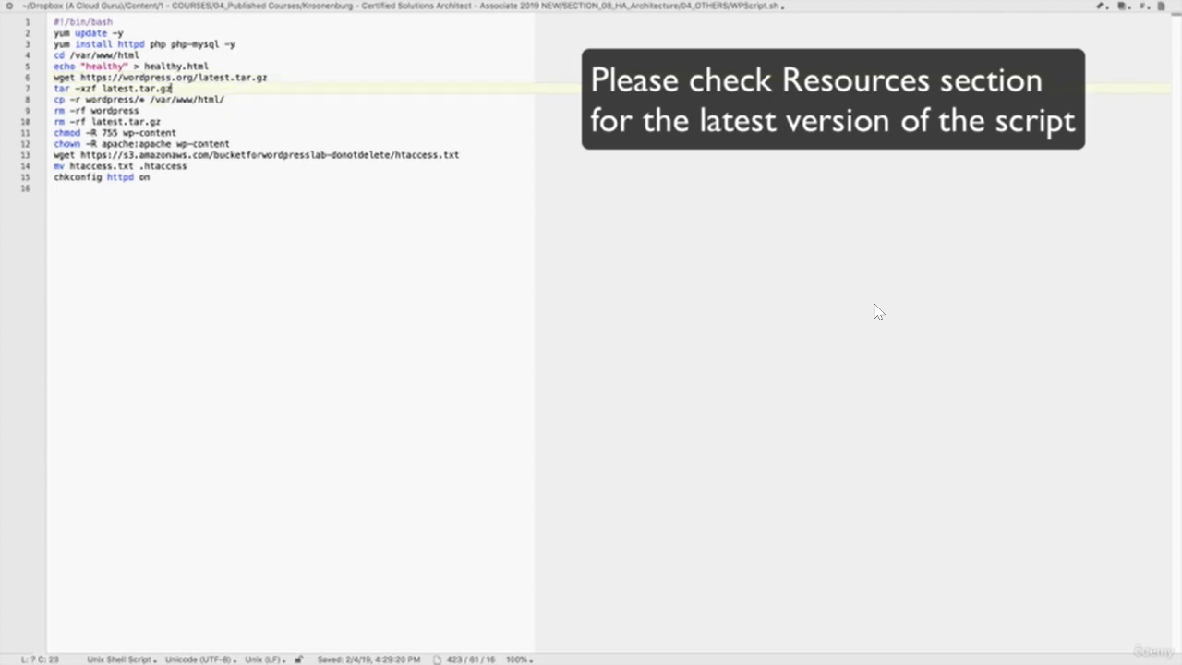
pyautogui.press('Down')
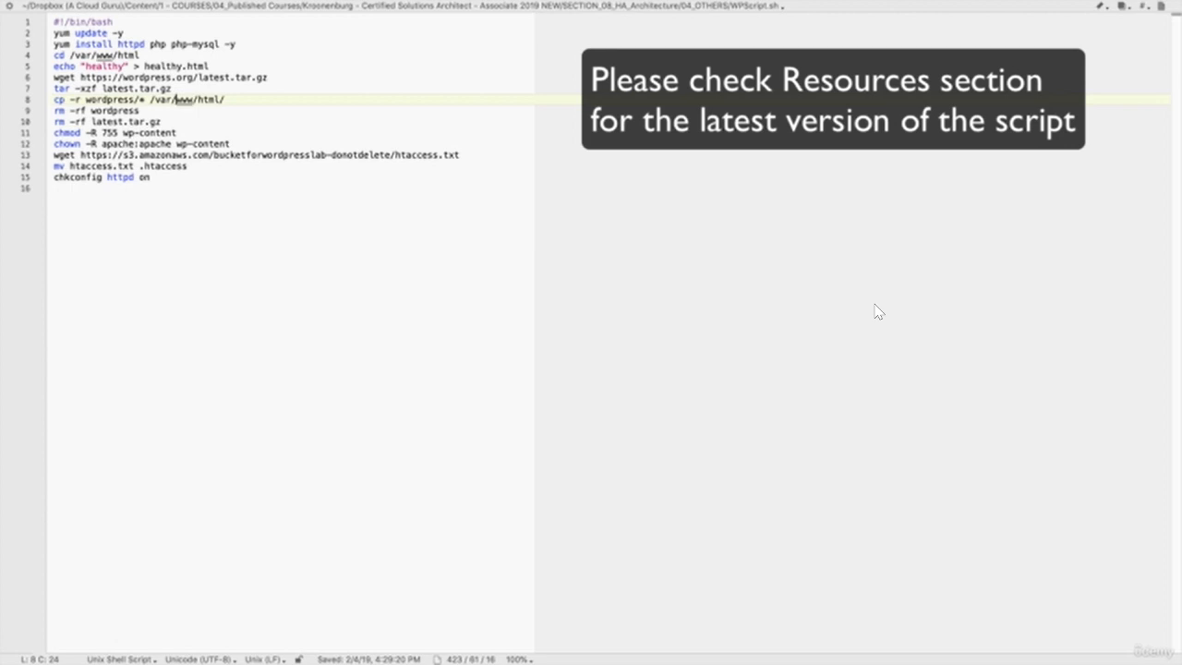
pyautogui.press('Down')
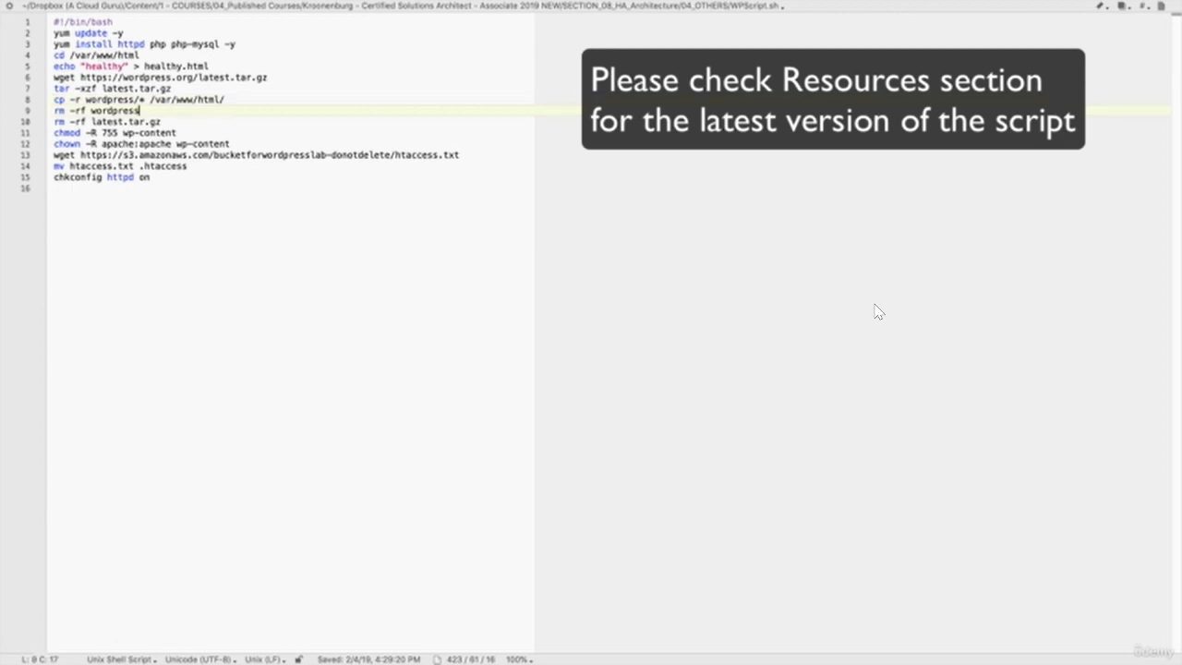
pyautogui.press('Down')
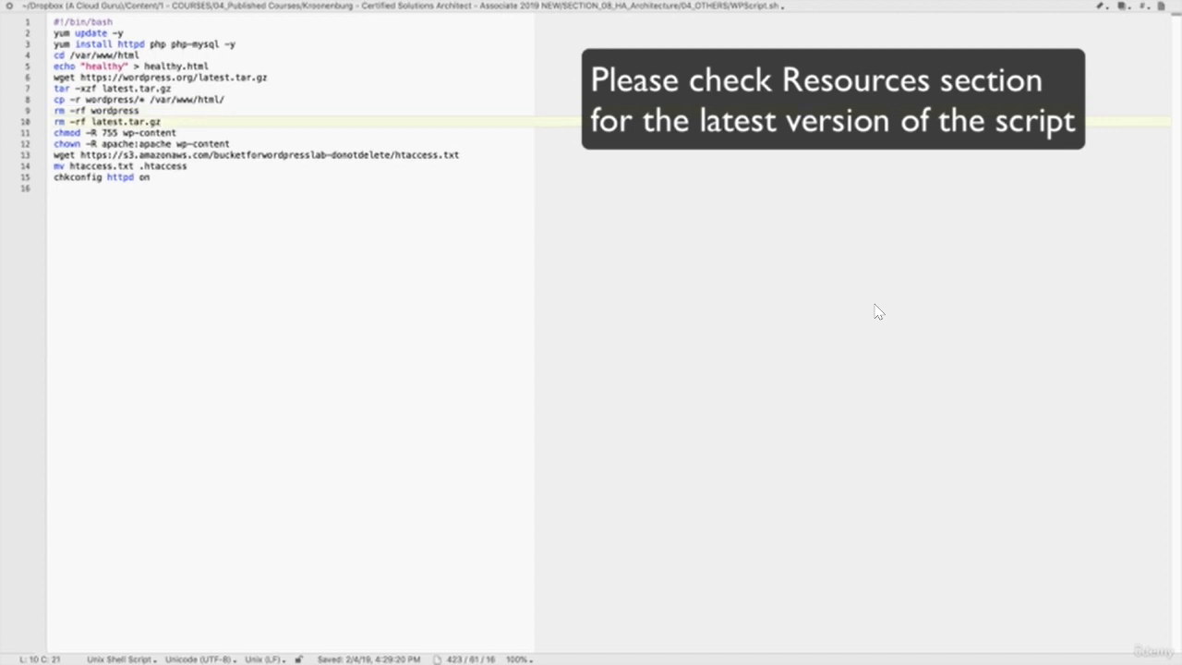
pyautogui.press('Down')
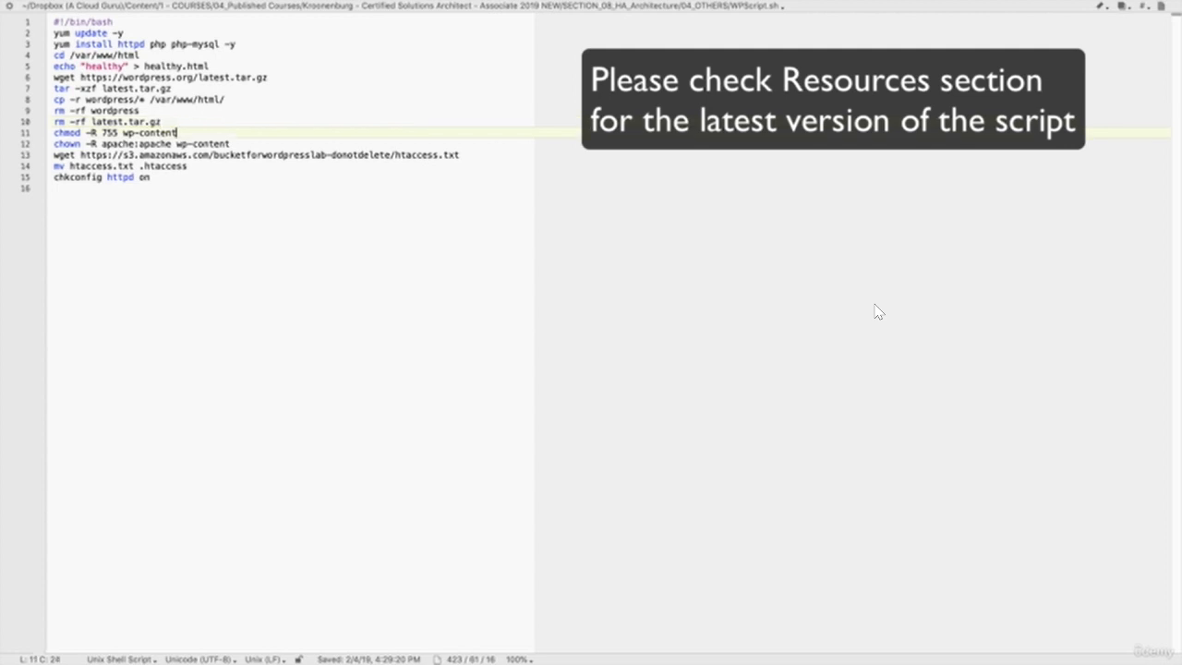
pyautogui.press('Down')
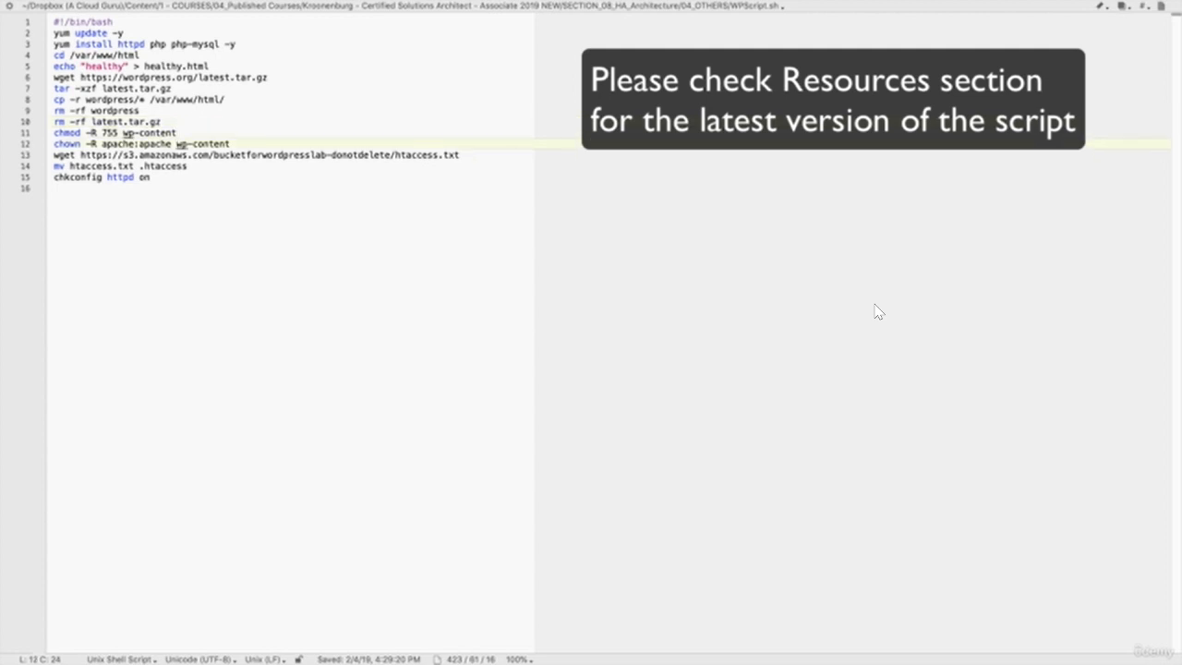
pyautogui.press('Down')
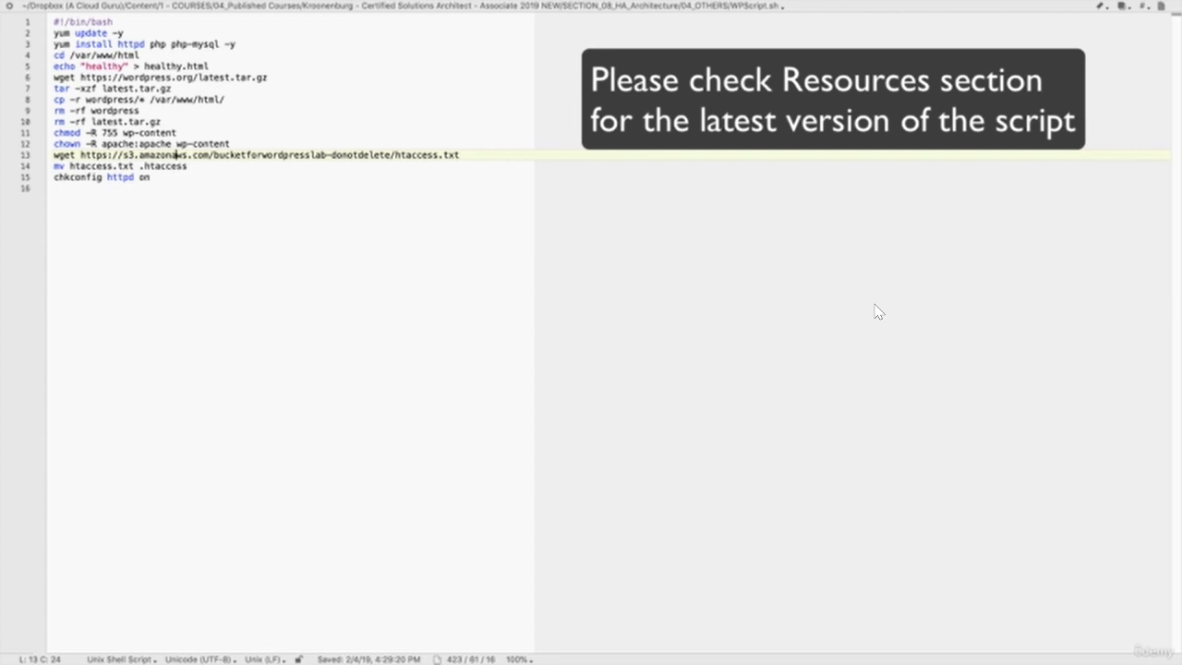
pyautogui.press('Down')
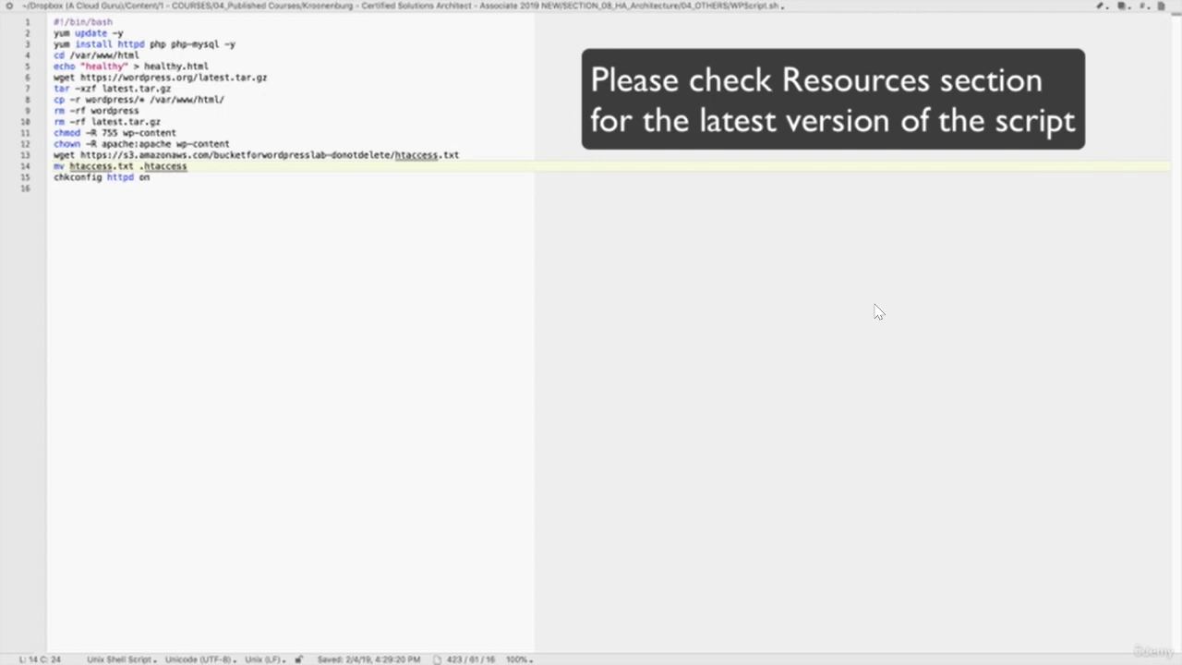
pyautogui.press('Down')
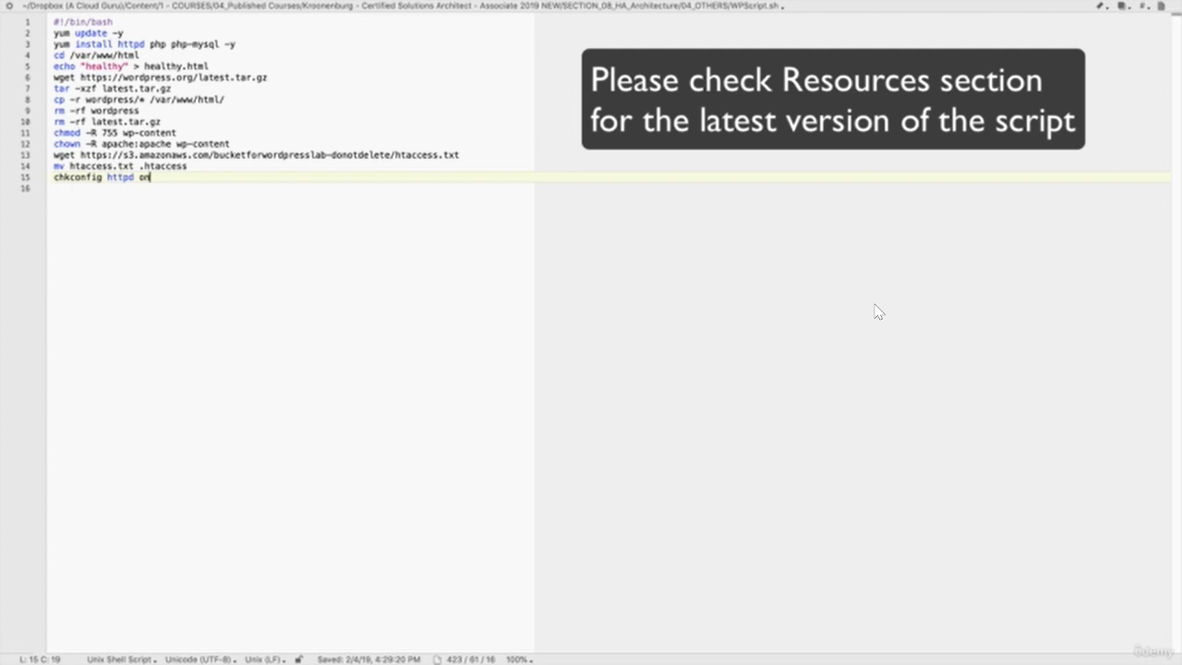
pyautogui.press('super+a')
pyautogui.press('super+c')
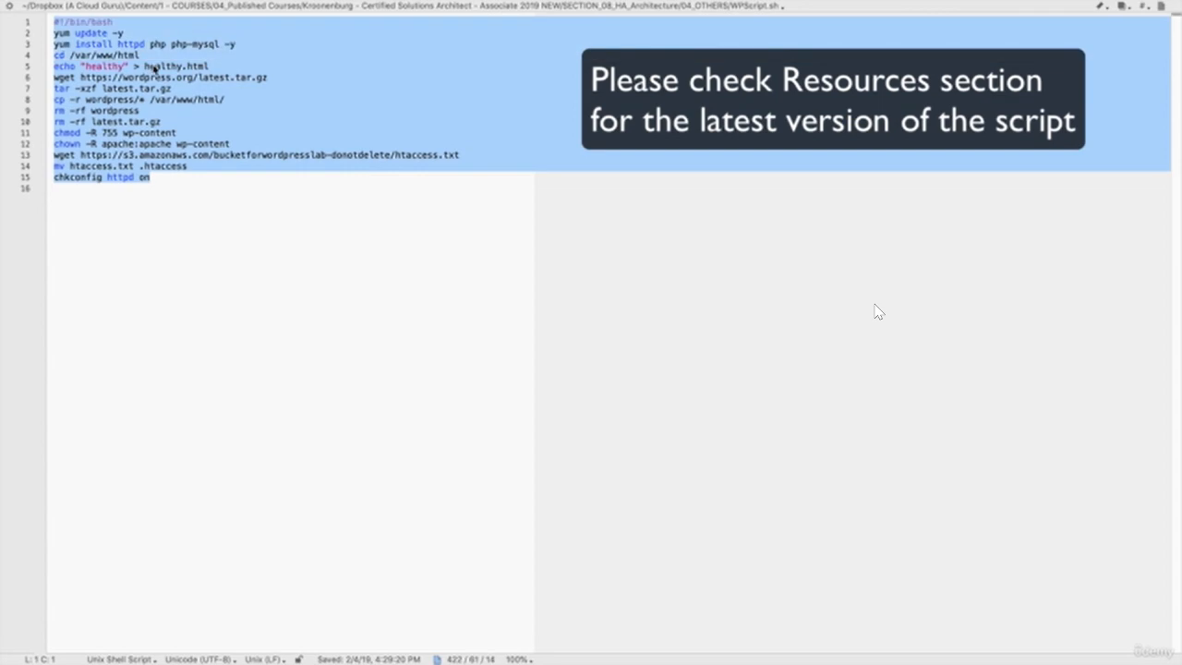
pyautogui.press('super+Tab')
# - Paste the bootstrap script into User data and move past the storage settings
pyautogui.click(350, 546)
pyautogui.press('super+v')
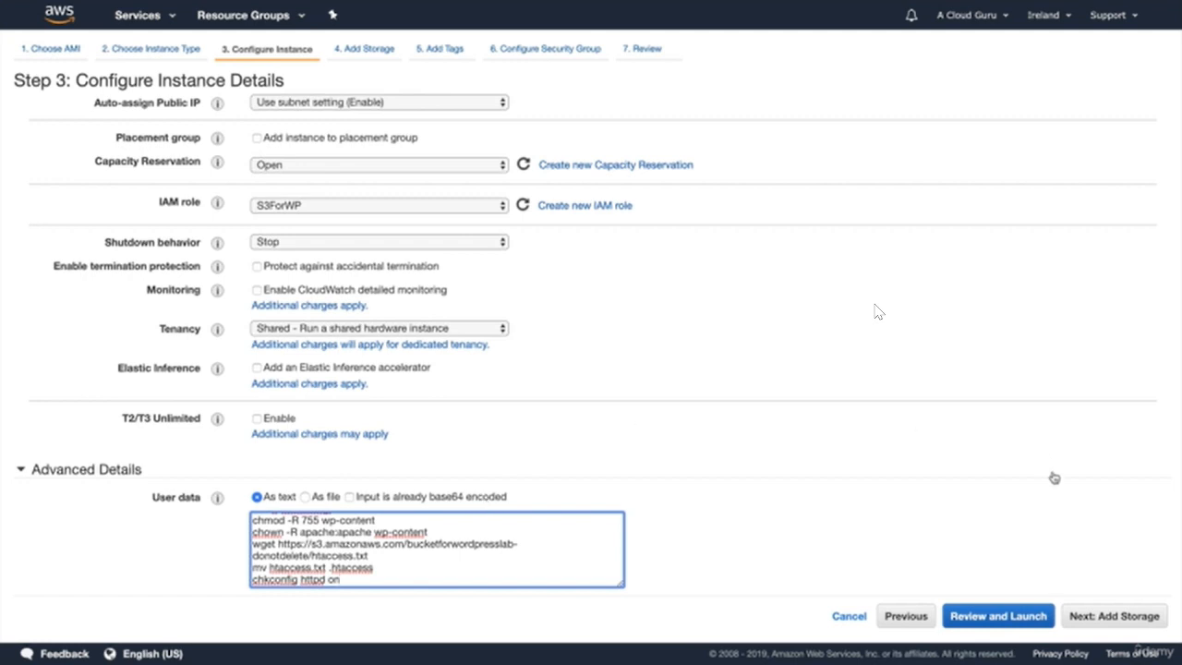
pyautogui.click(1110, 615)
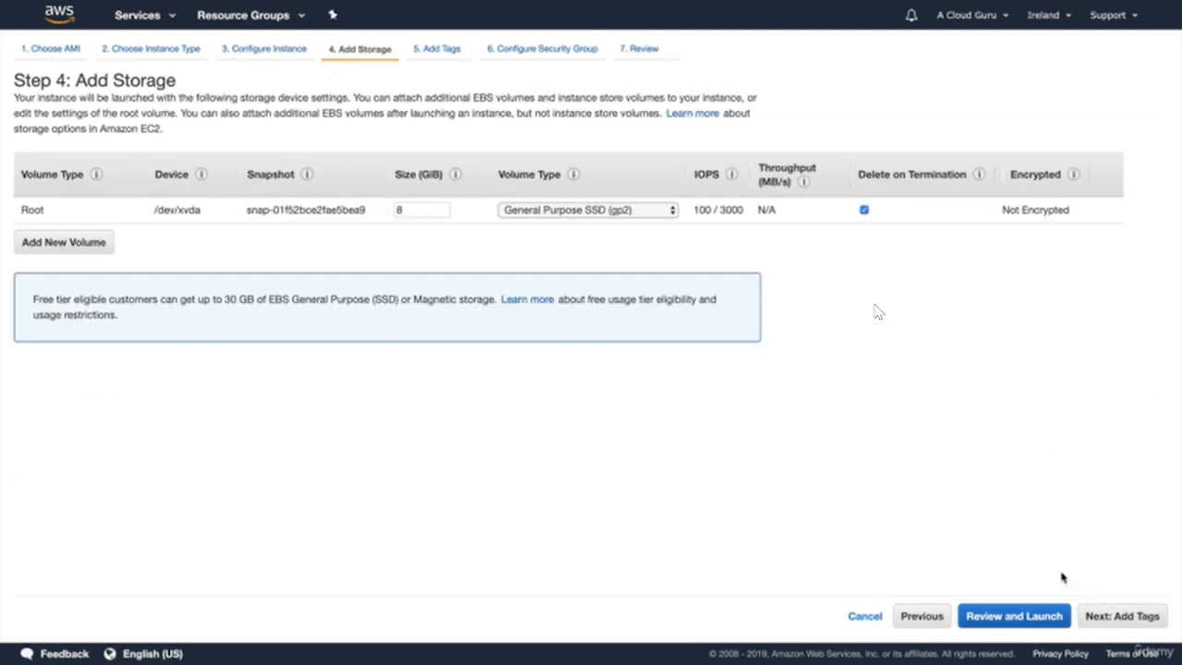
pyautogui.click(1123, 616)
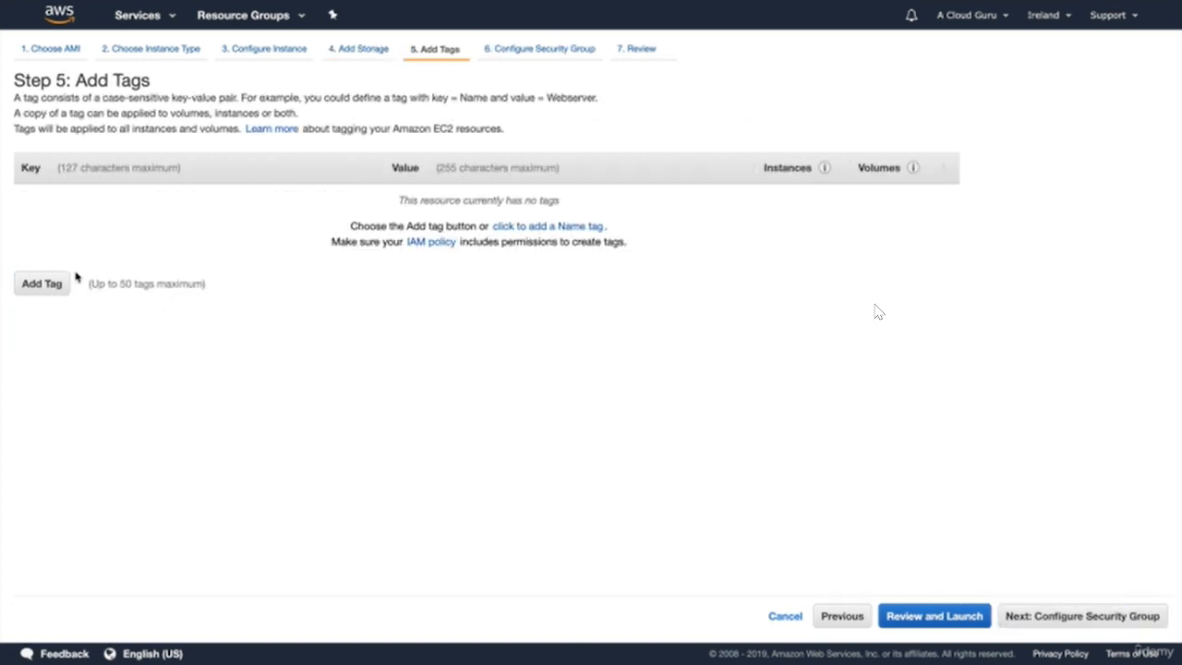
# - Add a tag with key Name and value MyGoldenImage
pyautogui.click(42, 285)
pyautogui.write('Name')
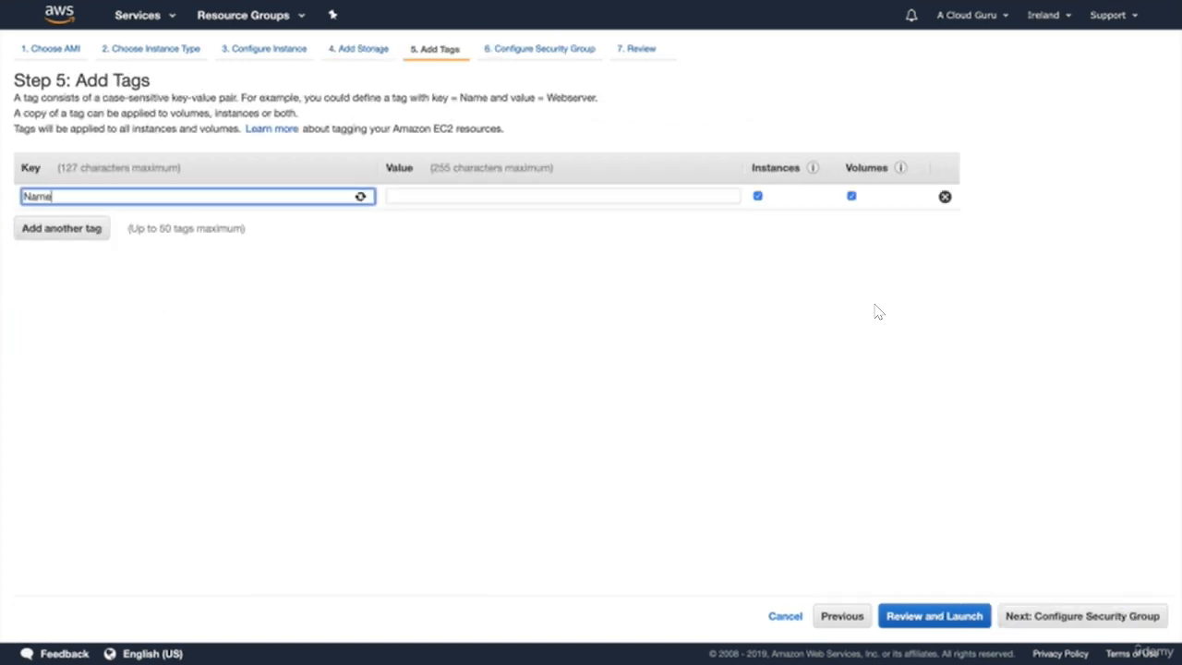
pyautogui.press('Tab')
pyautogui.write('MyGold')
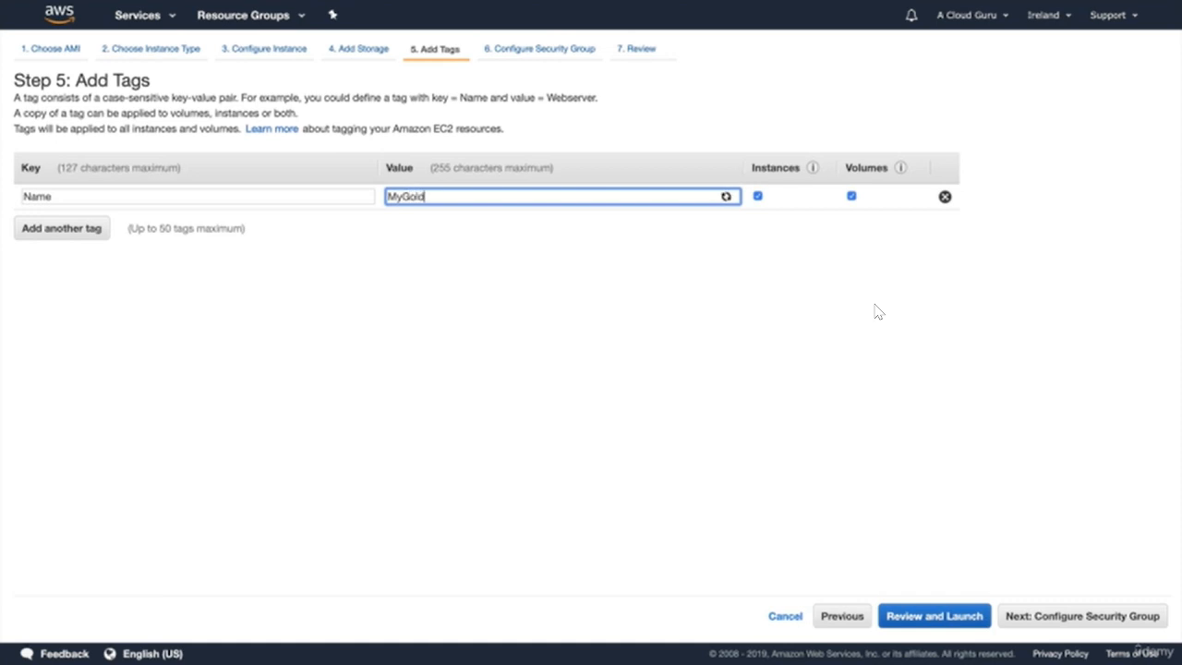
pyautogui.write('enImage')
# - Use the existing WebDMZ security group for the instance
pyautogui.click(1094, 617)
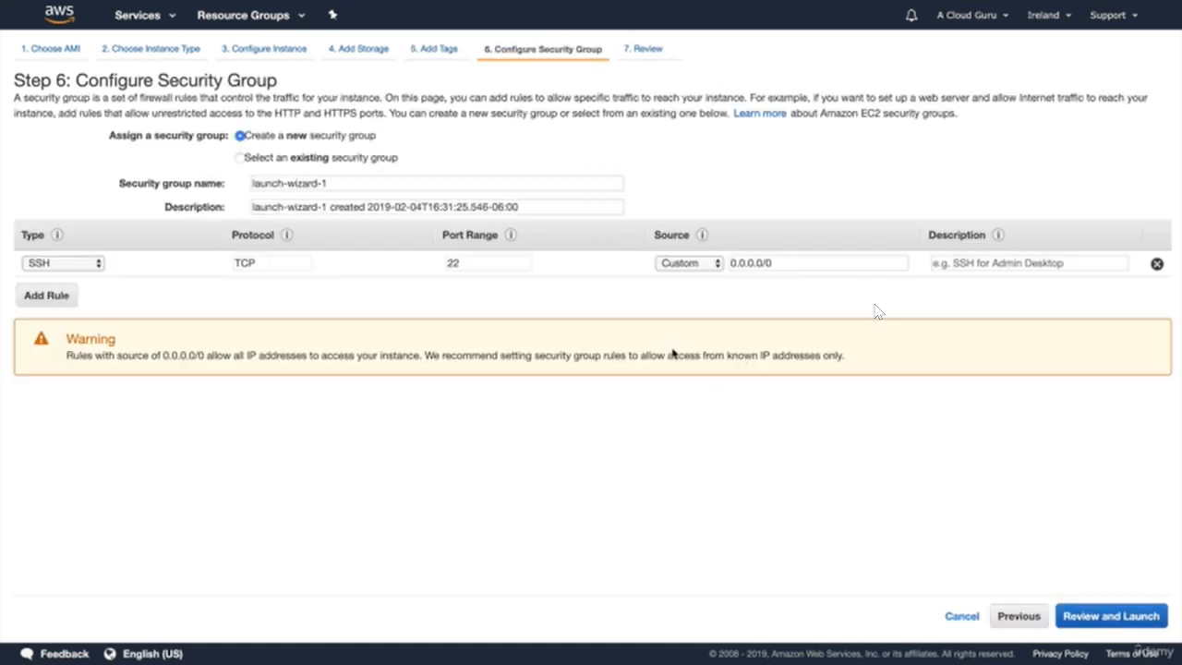
pyautogui.click(328, 157)
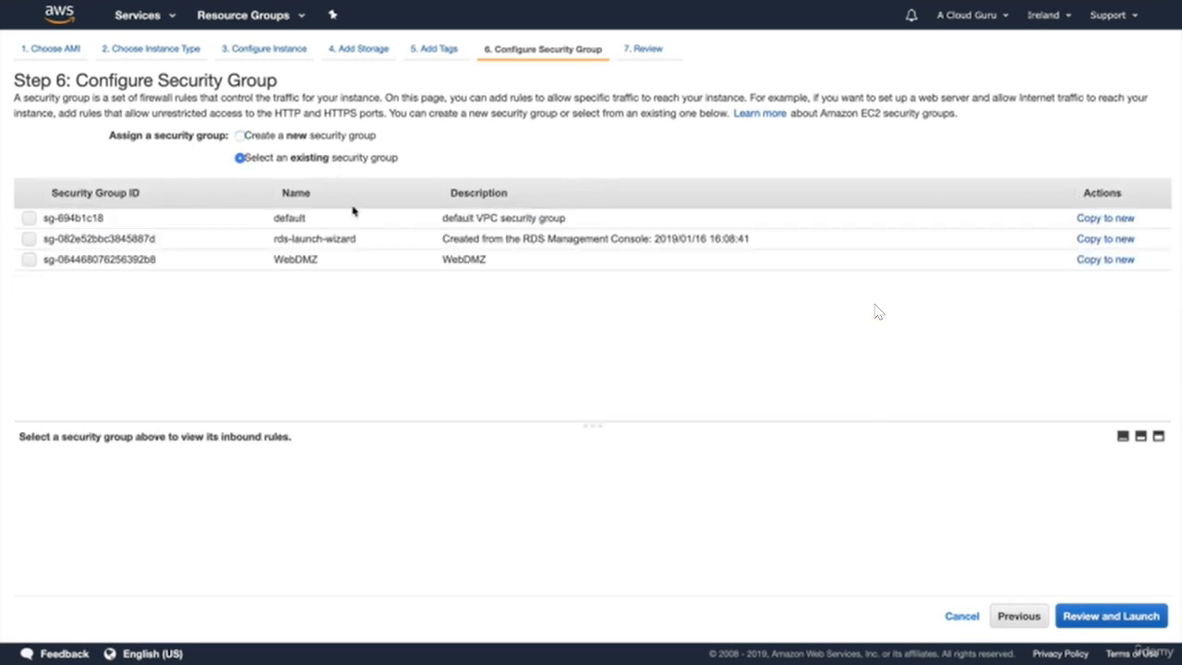
pyautogui.click(345, 262)
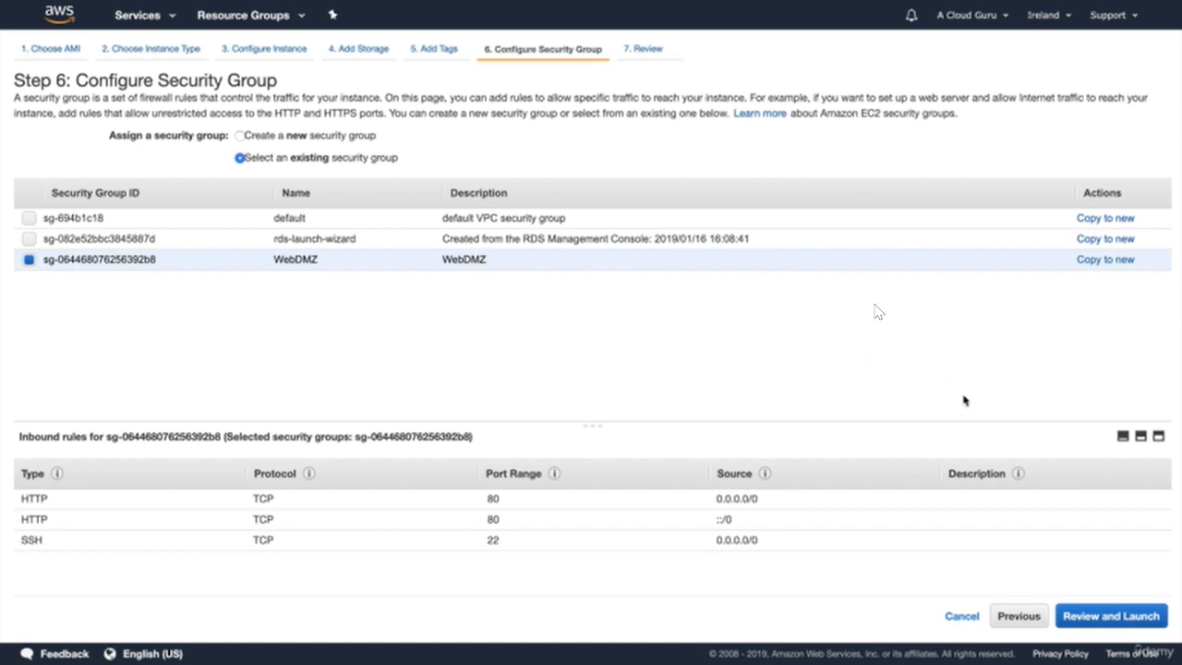
# - Launch the instance with the existing key pair and view the pending instance
pyautogui.click(1119, 625)
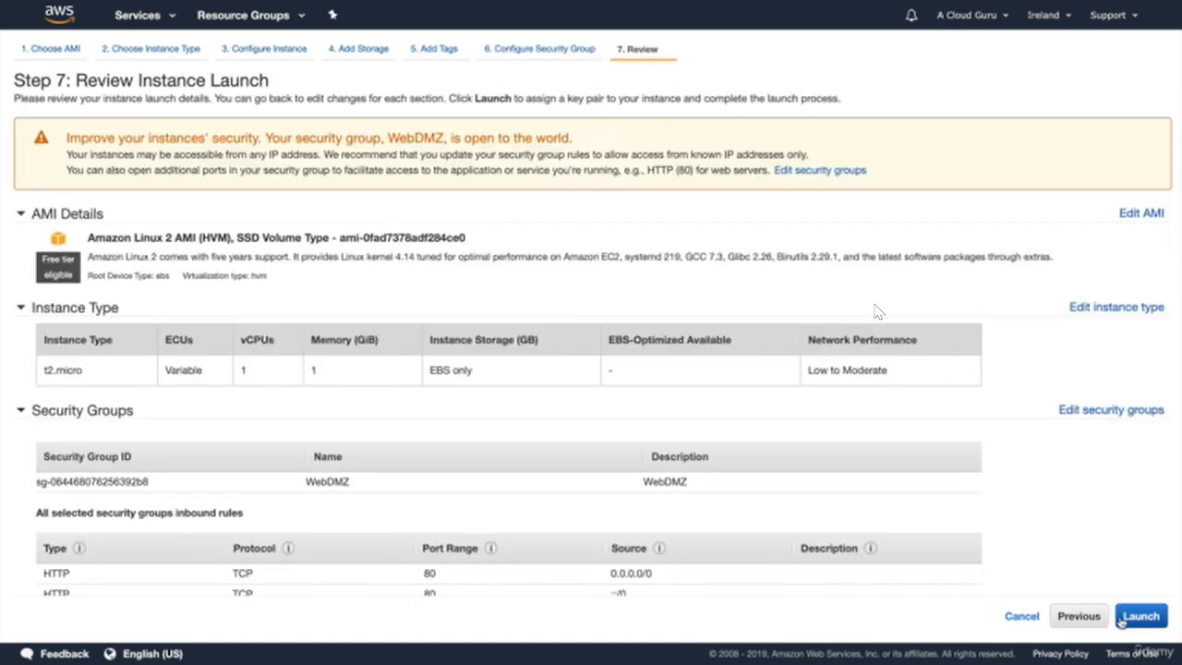
pyautogui.click(1145, 619)
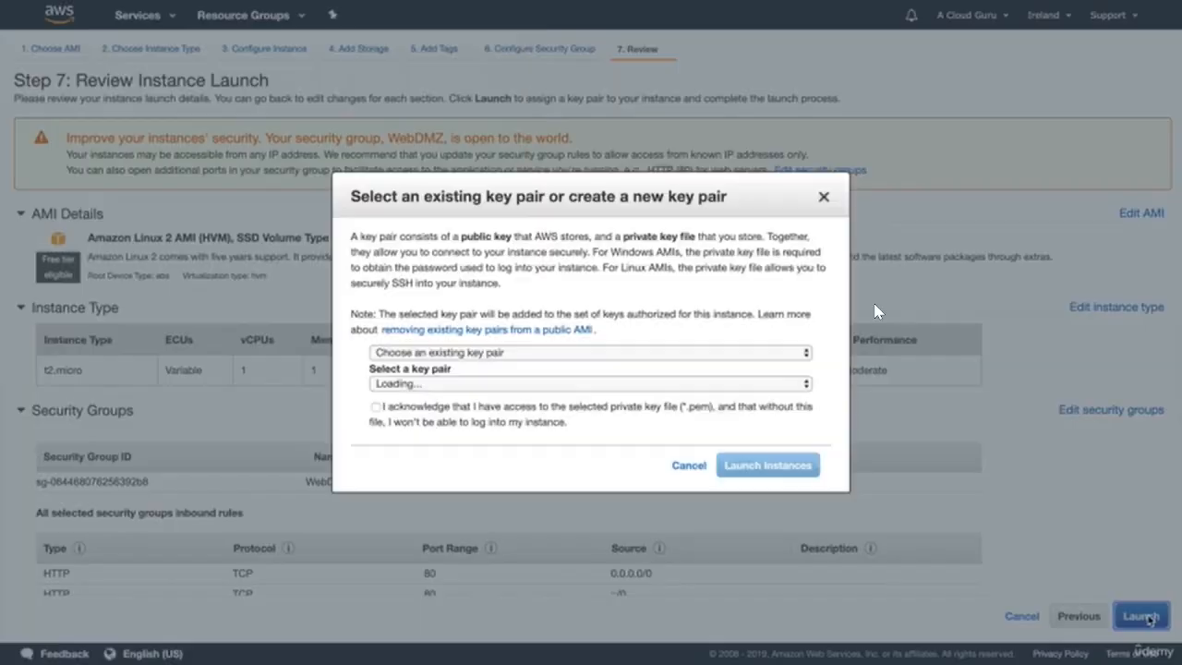
pyautogui.click(531, 406)
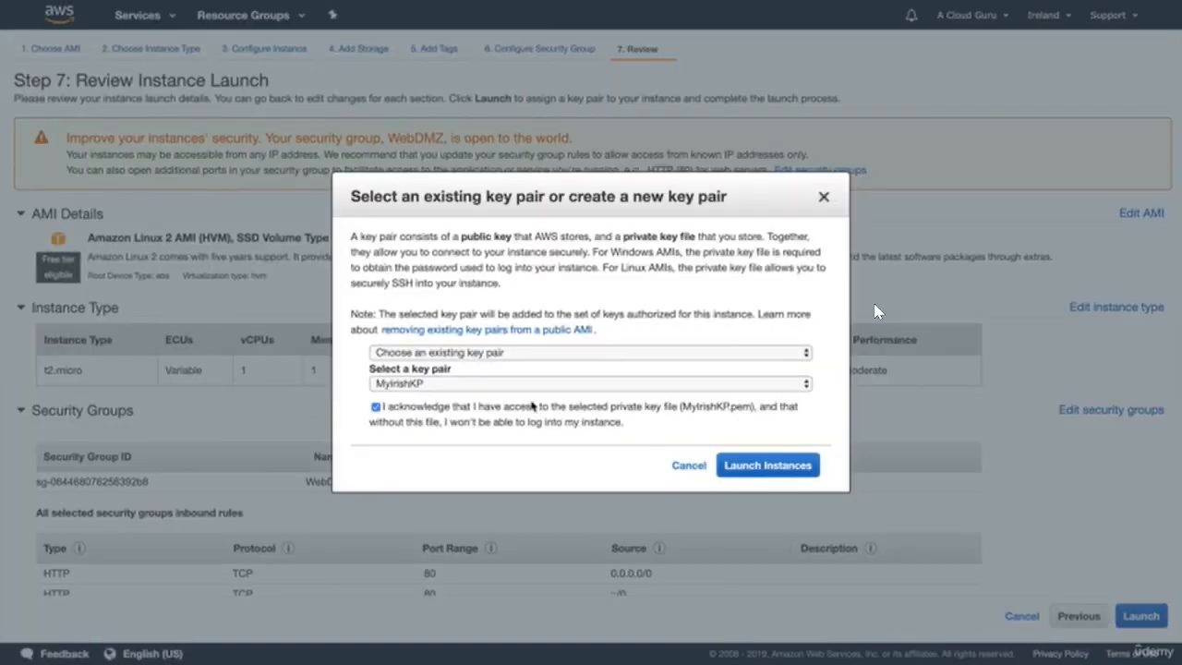
pyautogui.click(752, 466)
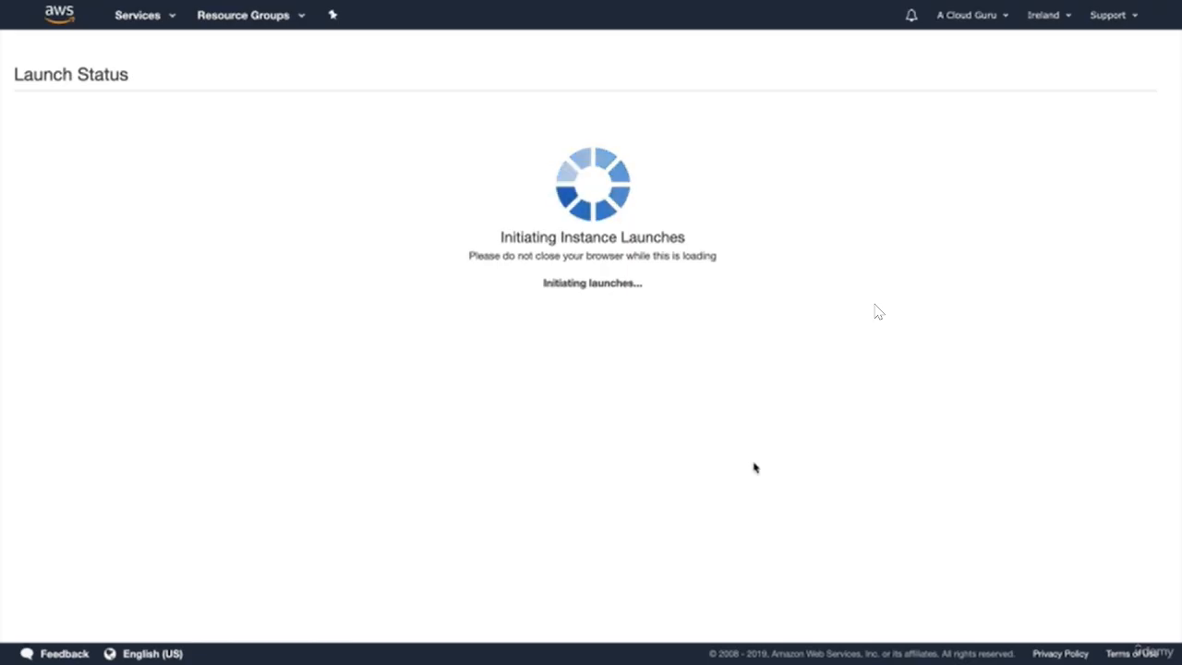
pyautogui.click(1134, 539)
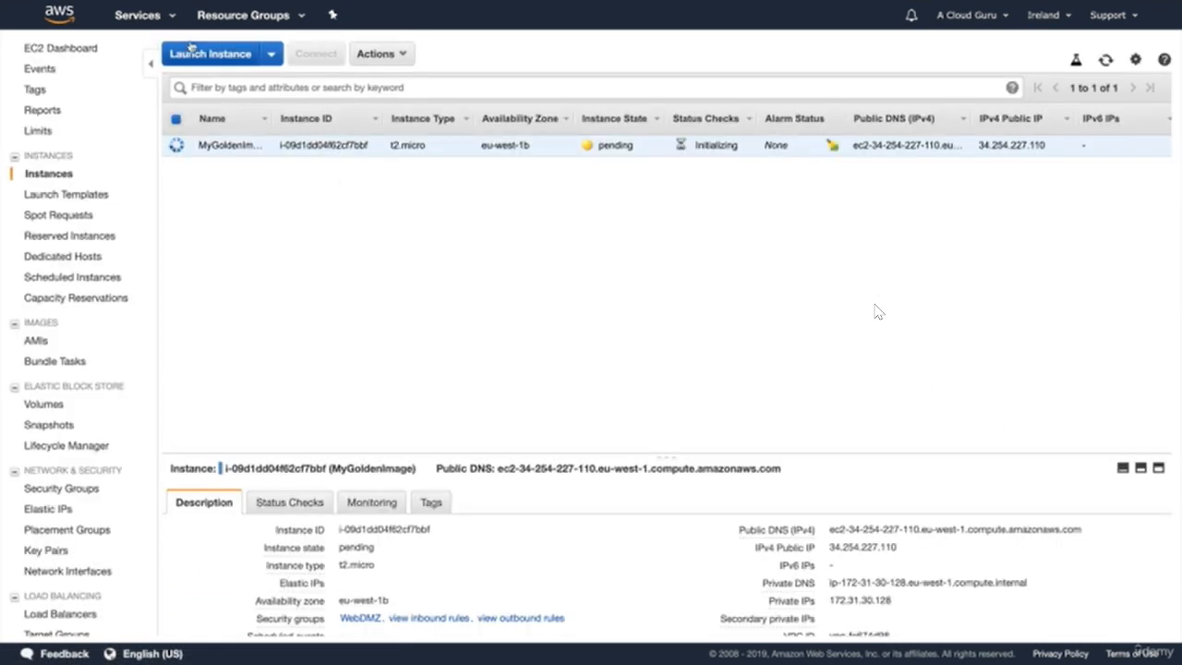
# - Check the CloudFront distributions' status
pyautogui.click(151, 15)
pyautogui.scroll(-6, 268, 362)
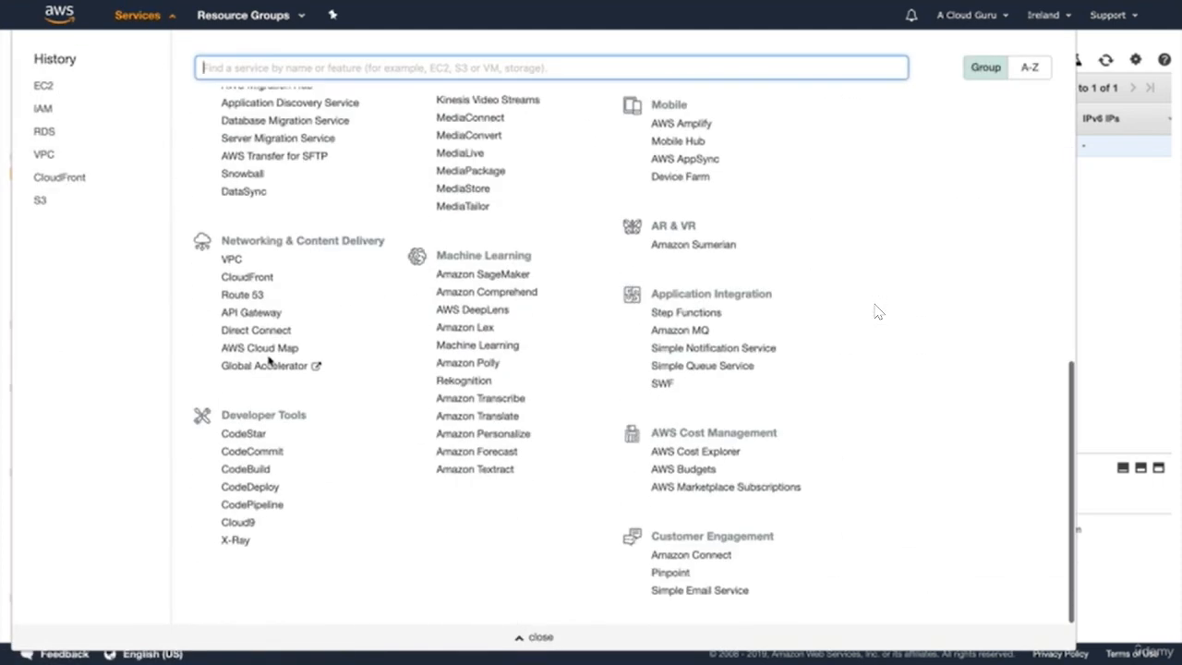
pyautogui.click(248, 277)
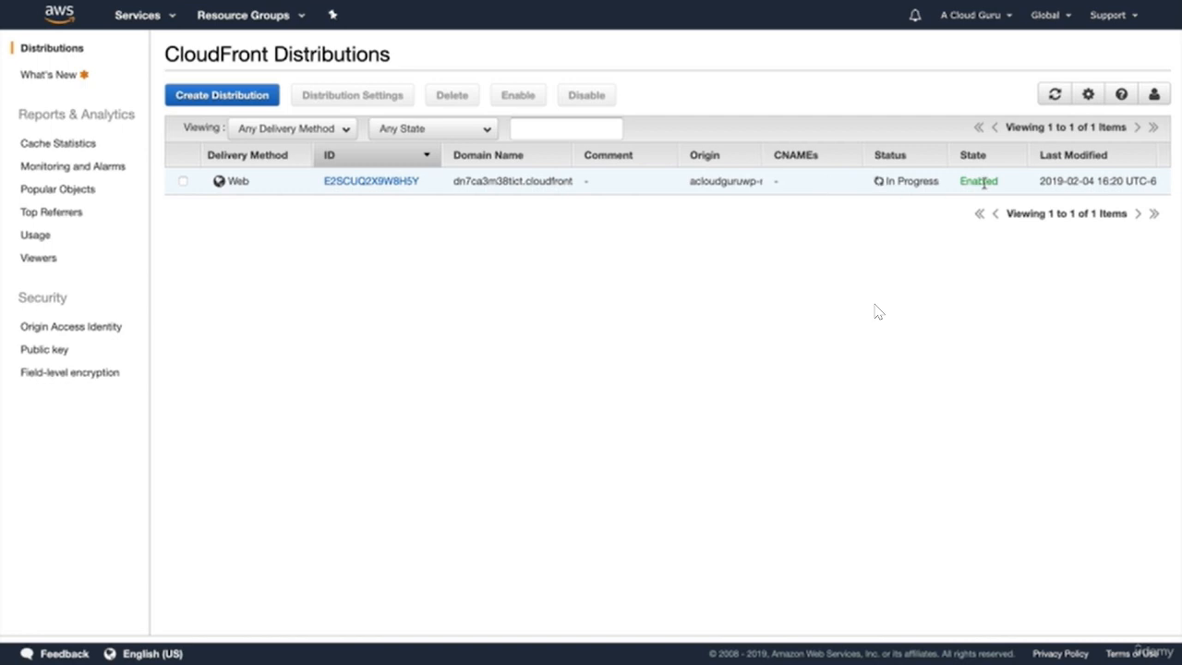
# - Open the RDS DB Instances list showing the acloudguru MySQL database
pyautogui.click(148, 18)
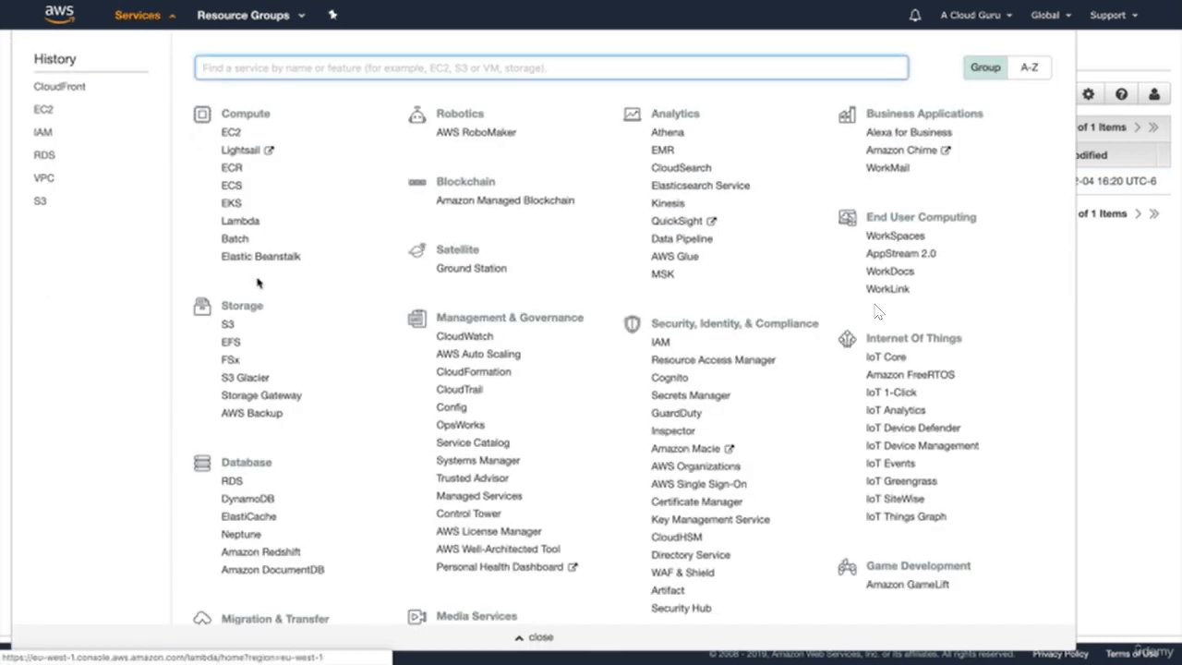
pyautogui.click(236, 479)
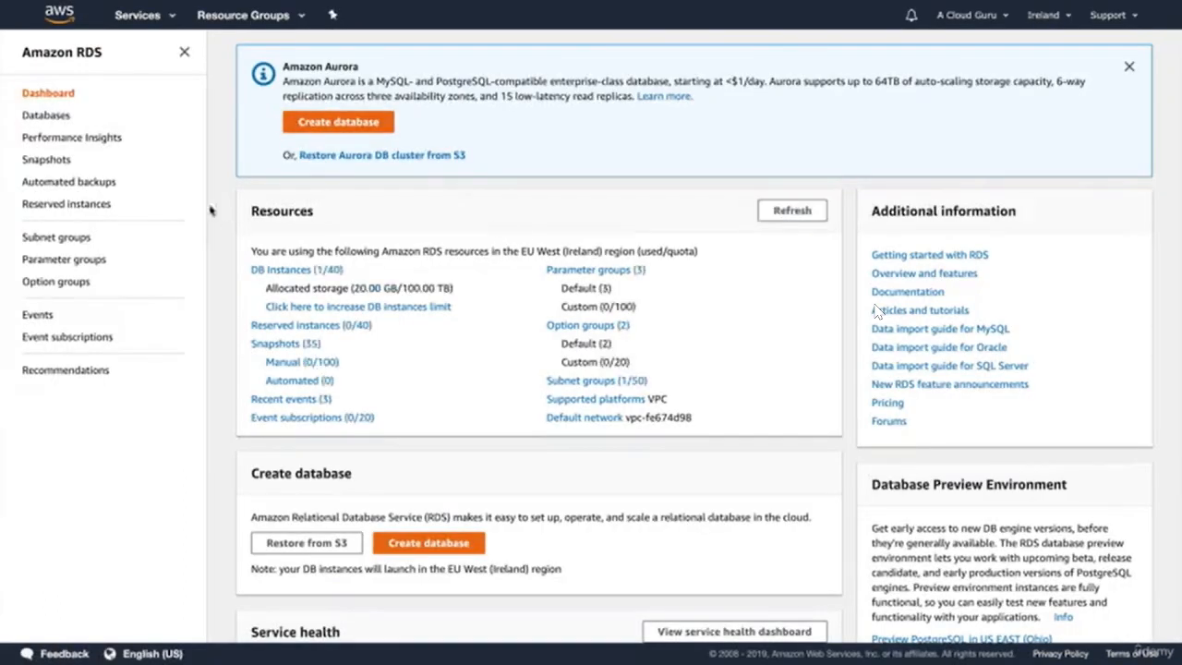
pyautogui.click(273, 269)
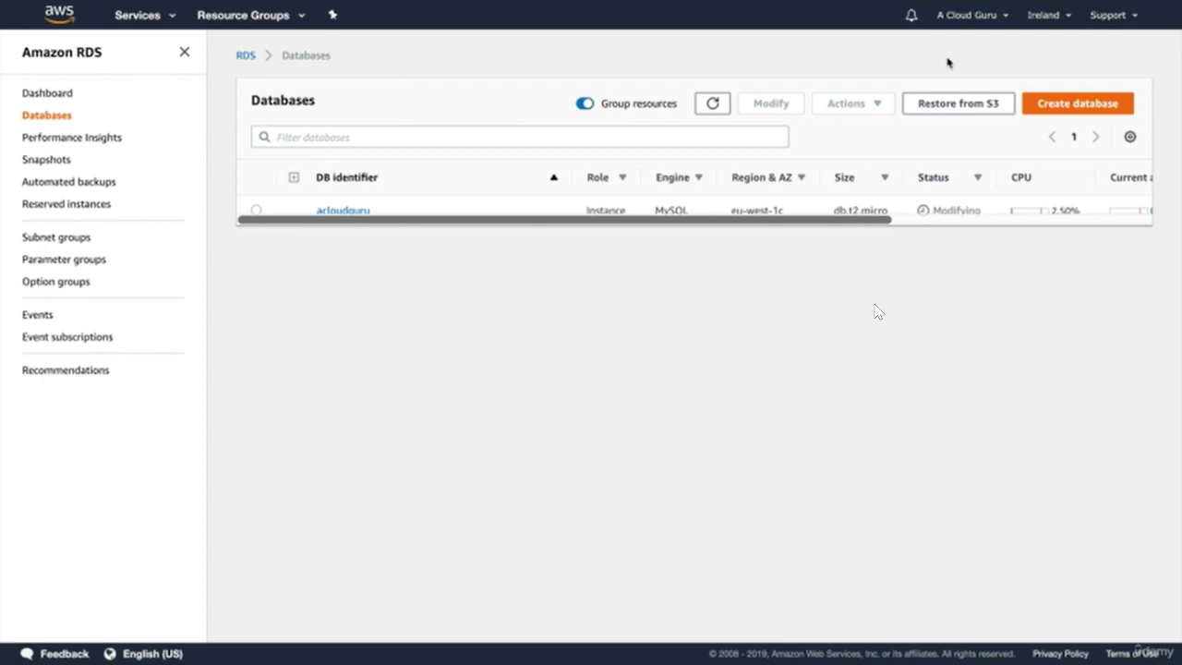
pyautogui.press('super')
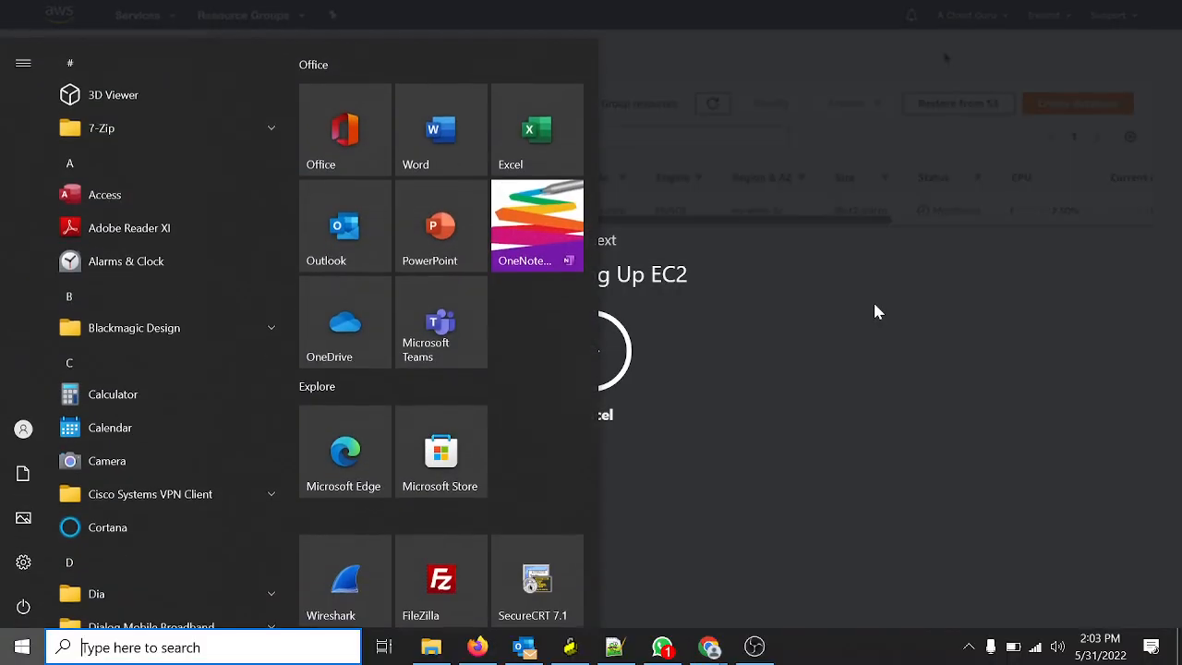
pyautogui.press('super')
pyautogui.press('super')
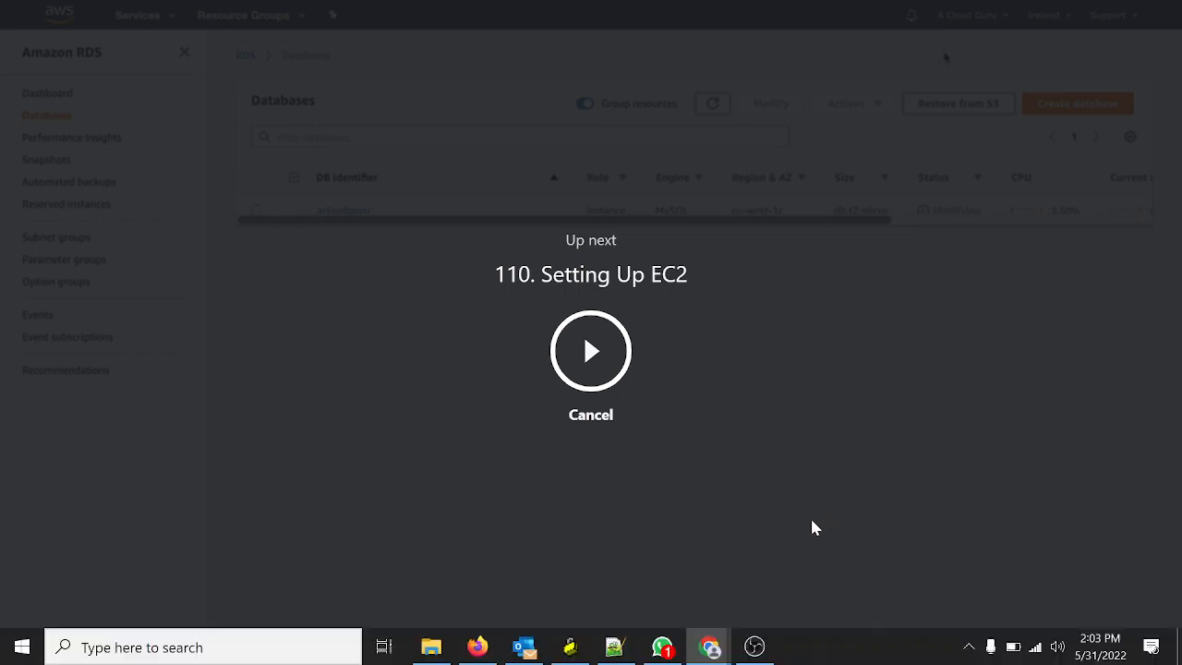
pyautogui.press('super')
pyautogui.click(753, 645)
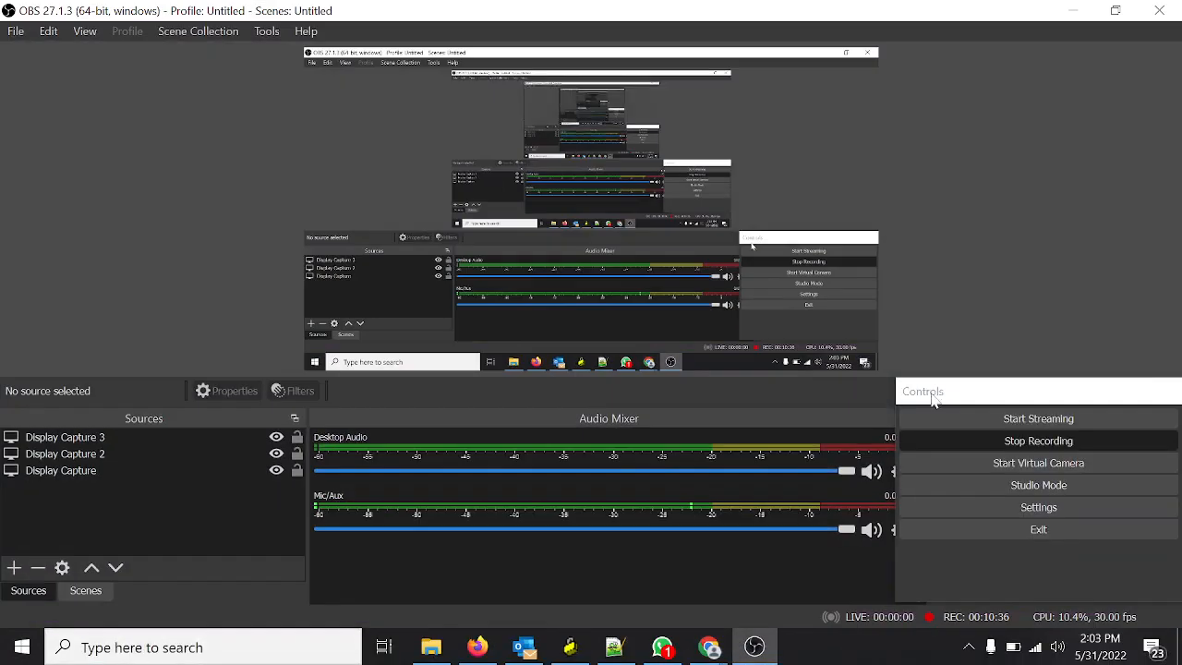